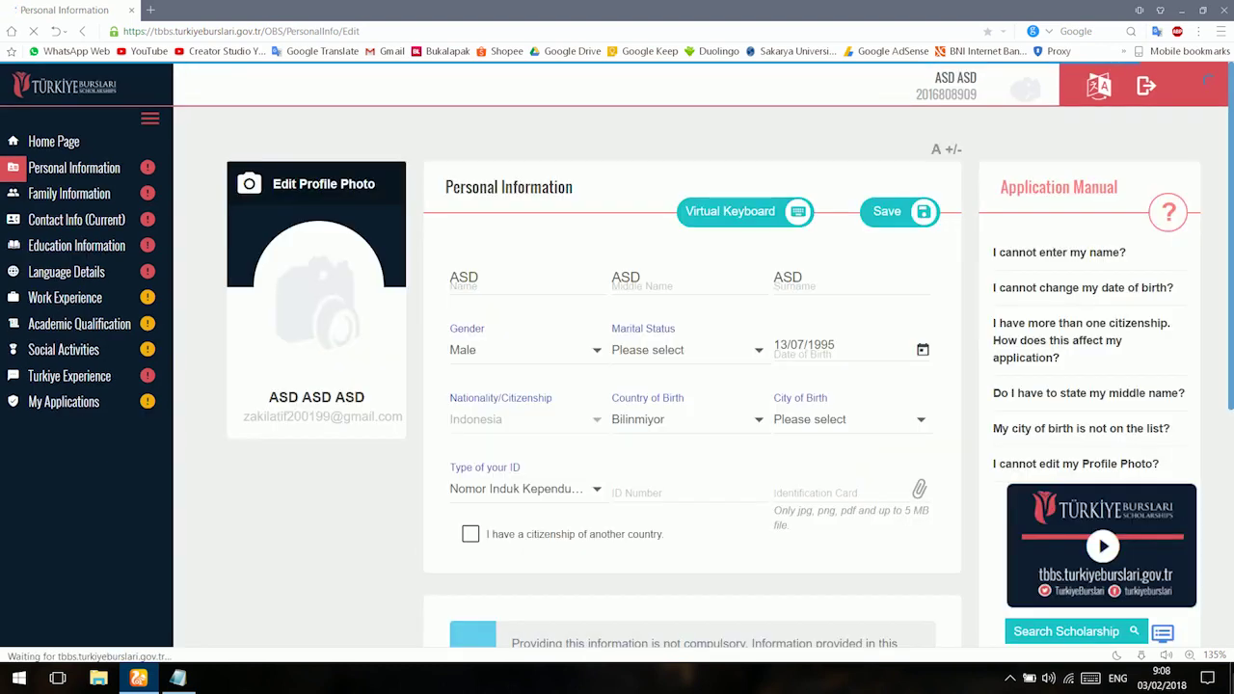
Upload a profile photo and crop it.
left_click(308, 186)
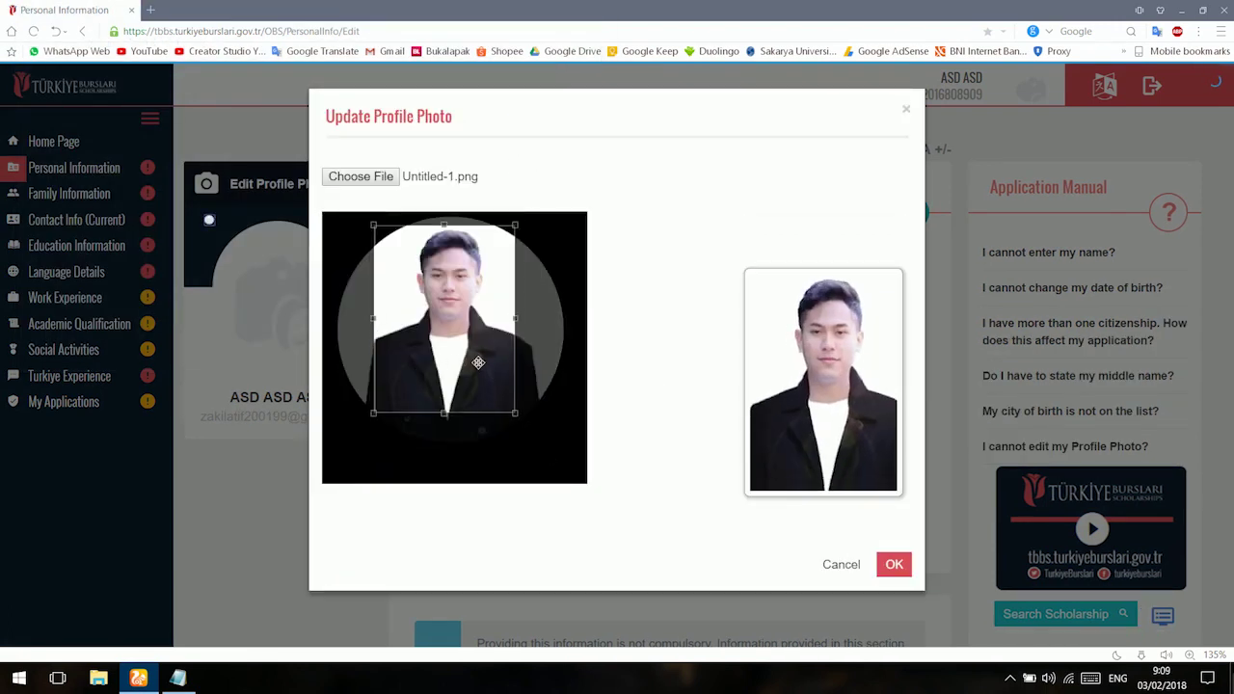
left_click_drag(478, 363, 473, 355)
left_click(894, 564)
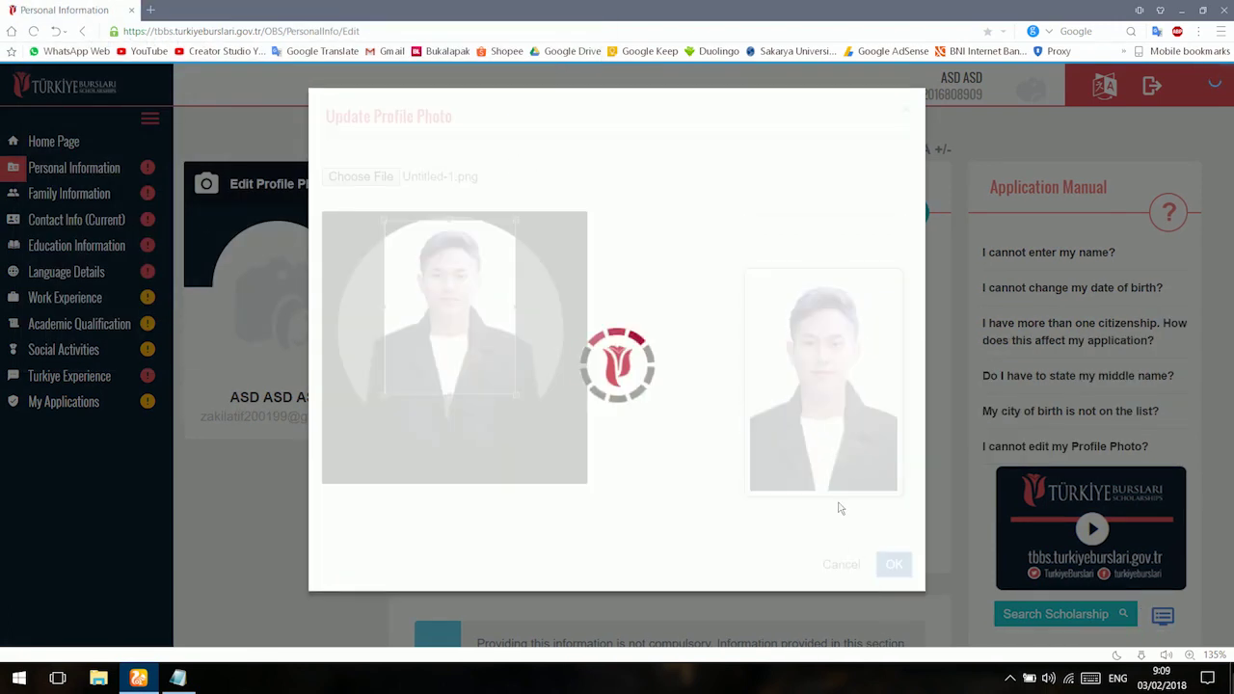
Set marital status to Single and country of birth to Indonesia.
left_click(612, 362)
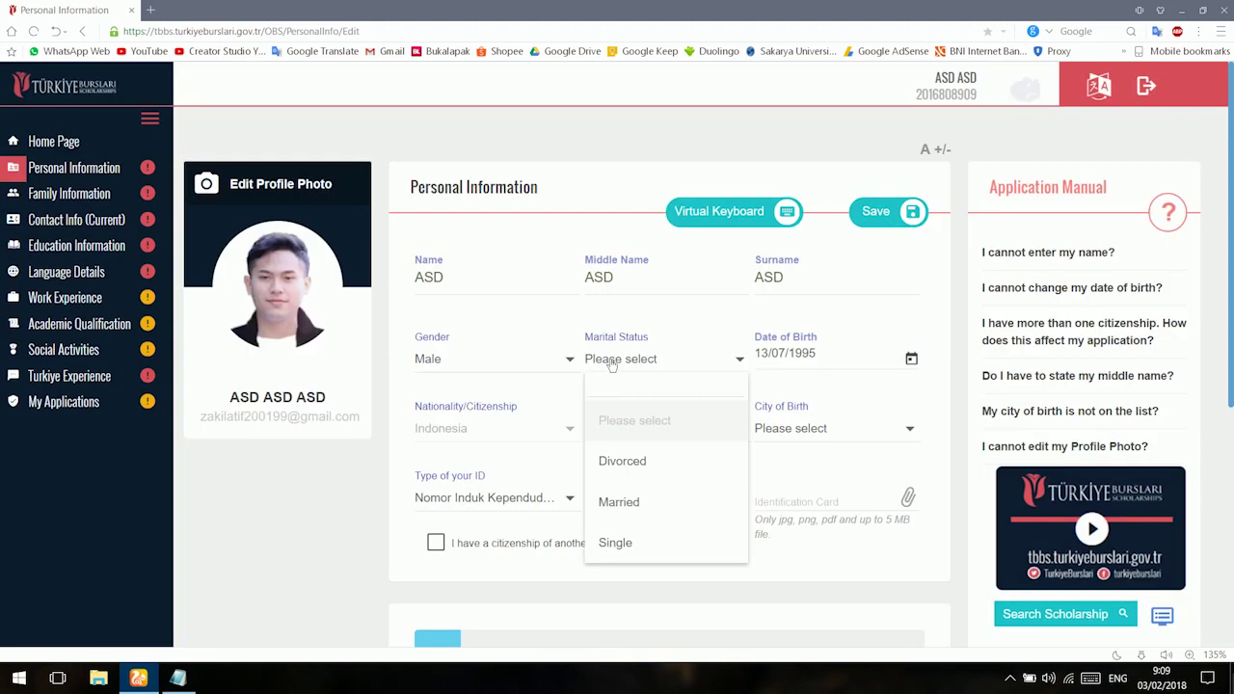
left_click(583, 364)
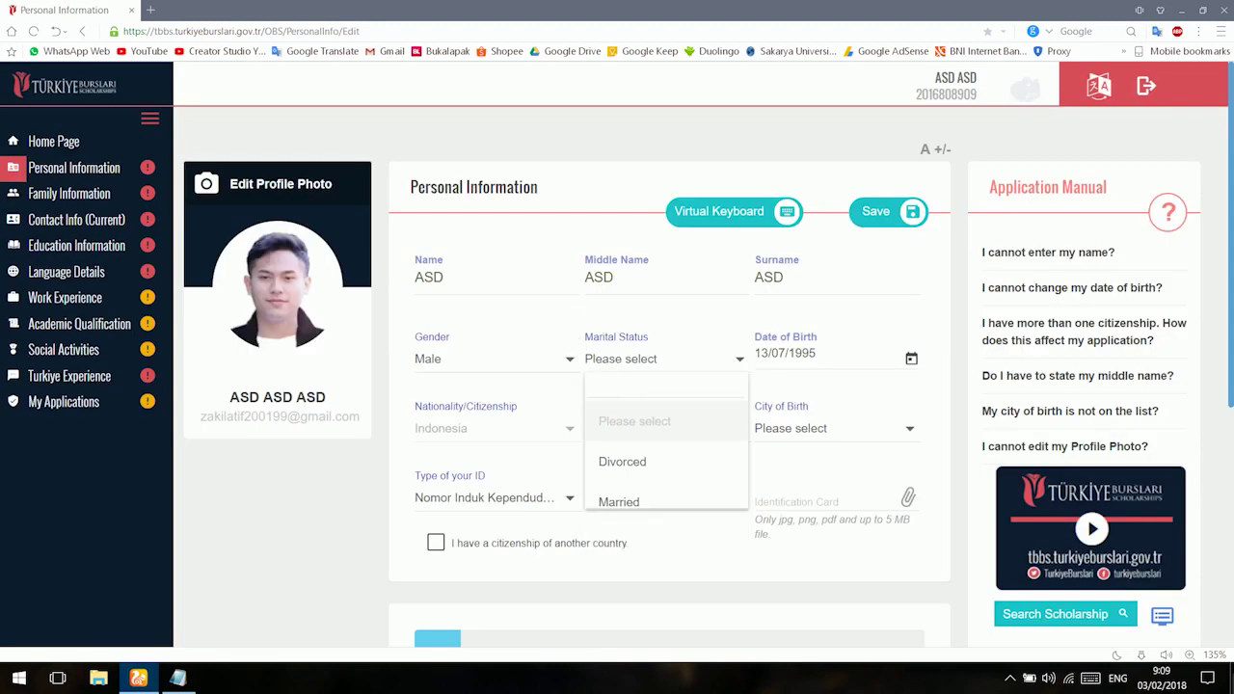
left_click(615, 365)
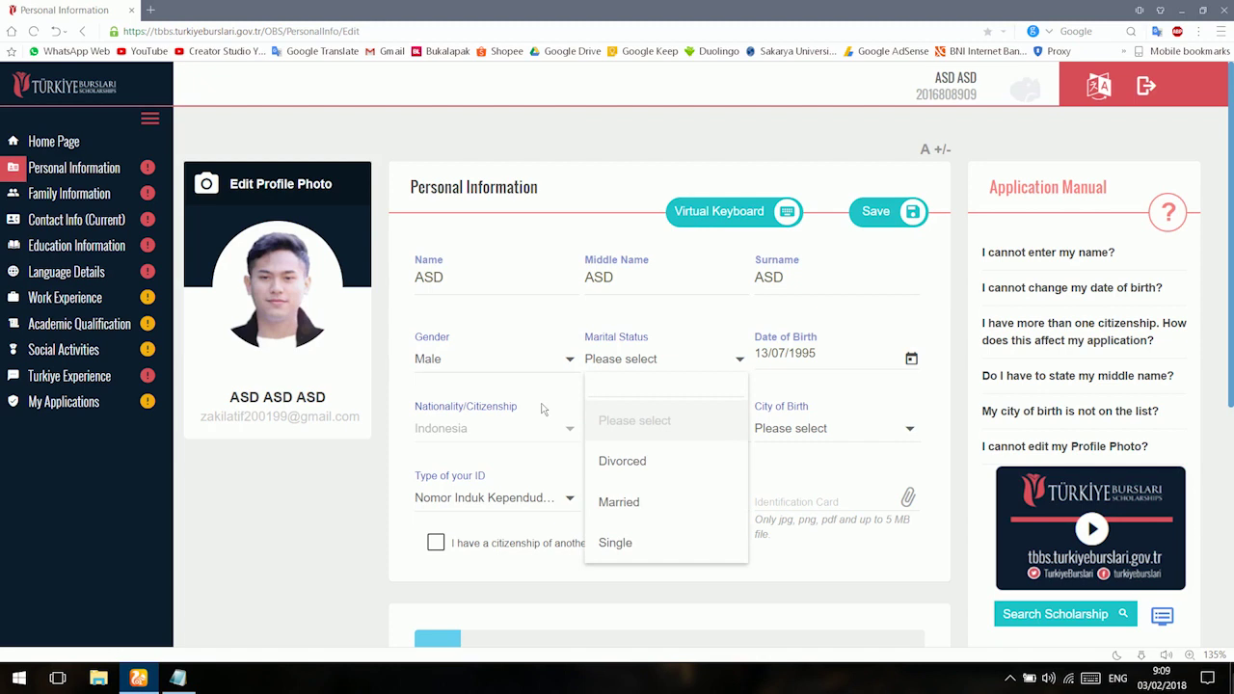
left_click(641, 561)
scroll(635, 379, "down", 1)
left_click(635, 379)
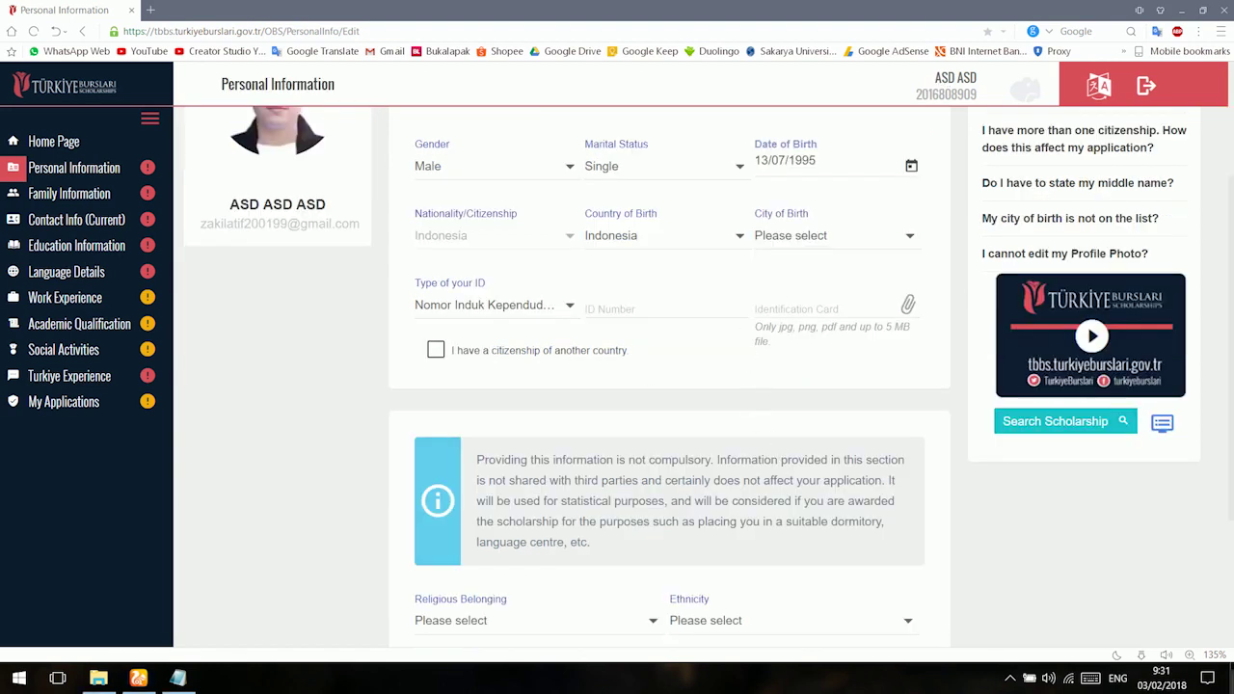
Search 'maka' and choose Makassar (Kota) as the city of birth.
left_click(778, 253)
type("maka")
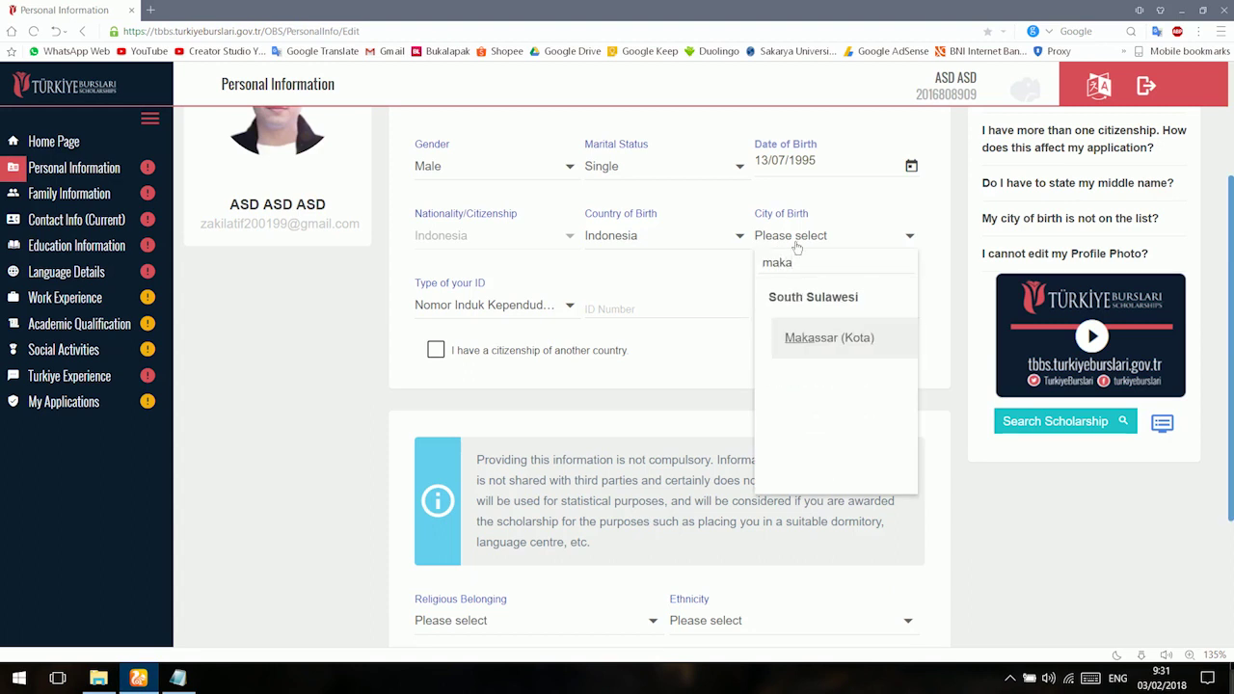
left_click(788, 350)
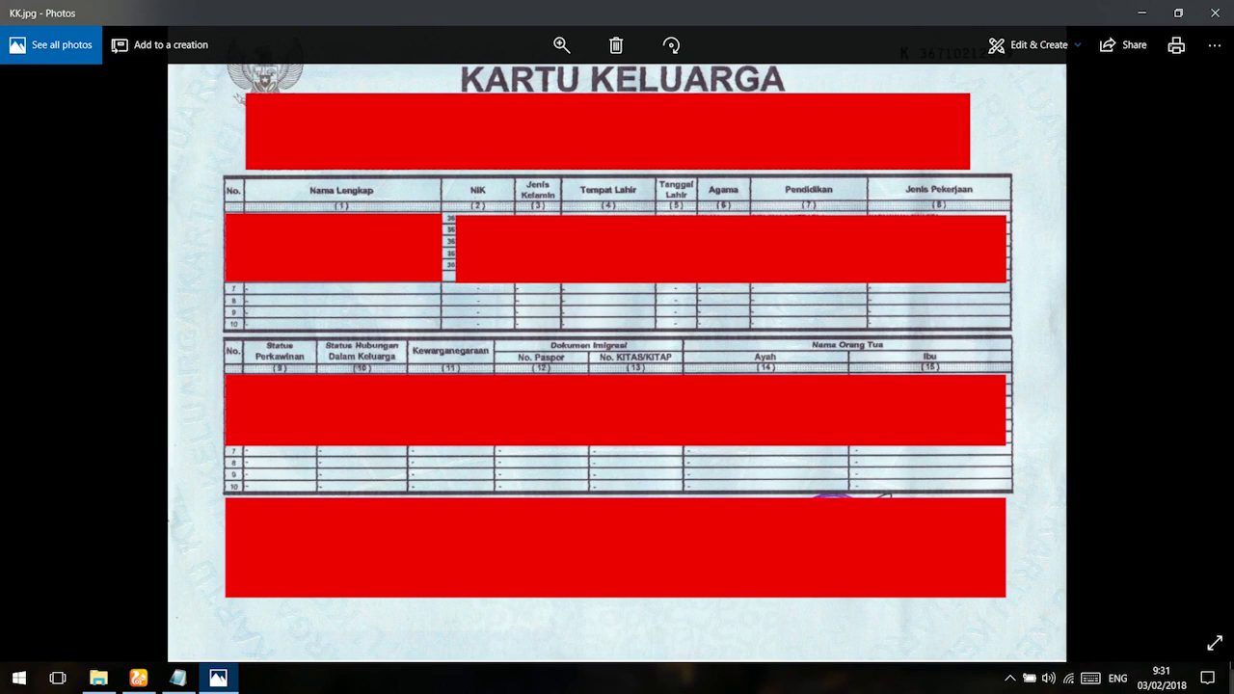
Attach Untitled-1.png as the identification card.
left_click(140, 679)
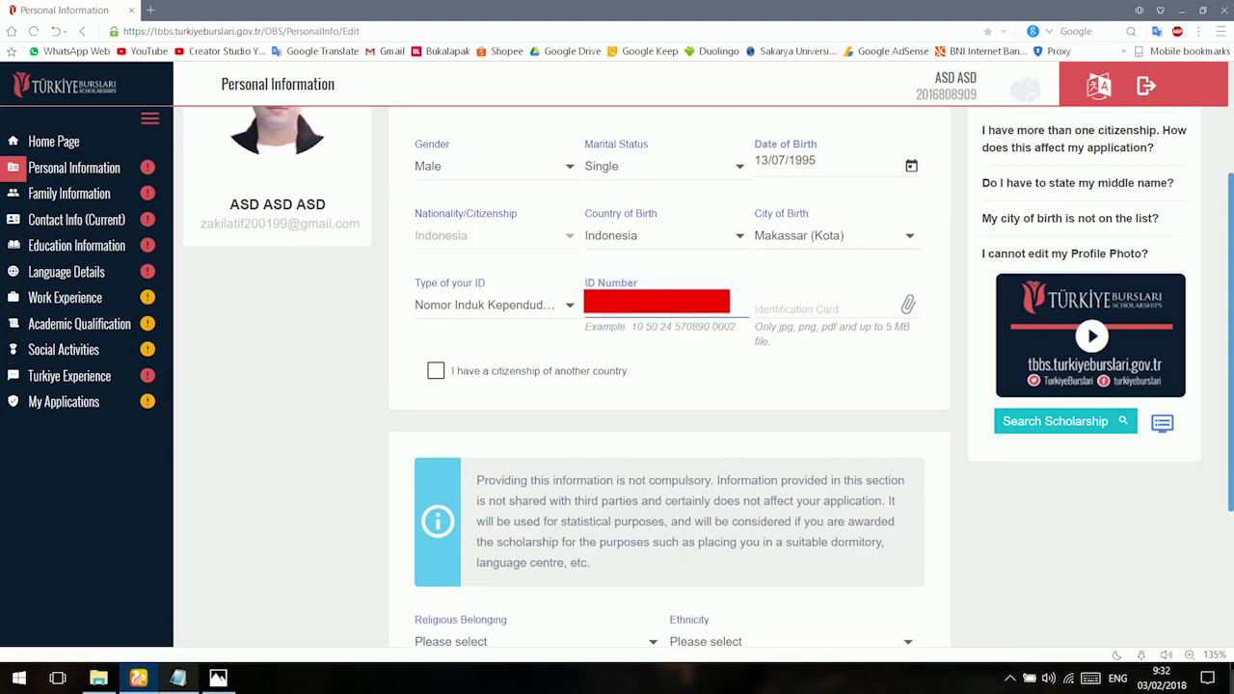
left_click(799, 318)
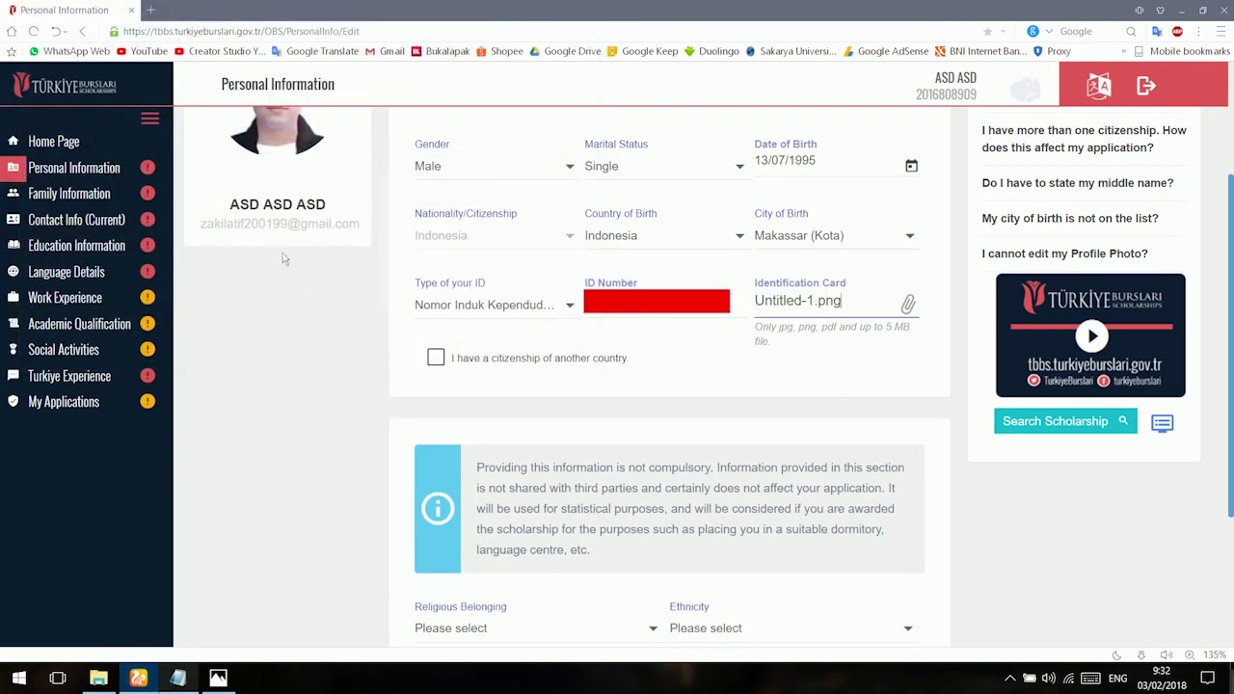
left_click(358, 333)
Choose Islam as religion, Sundanese as ethnicity, and 'I dont have any disability.'.
scroll(603, 378, "down", 1)
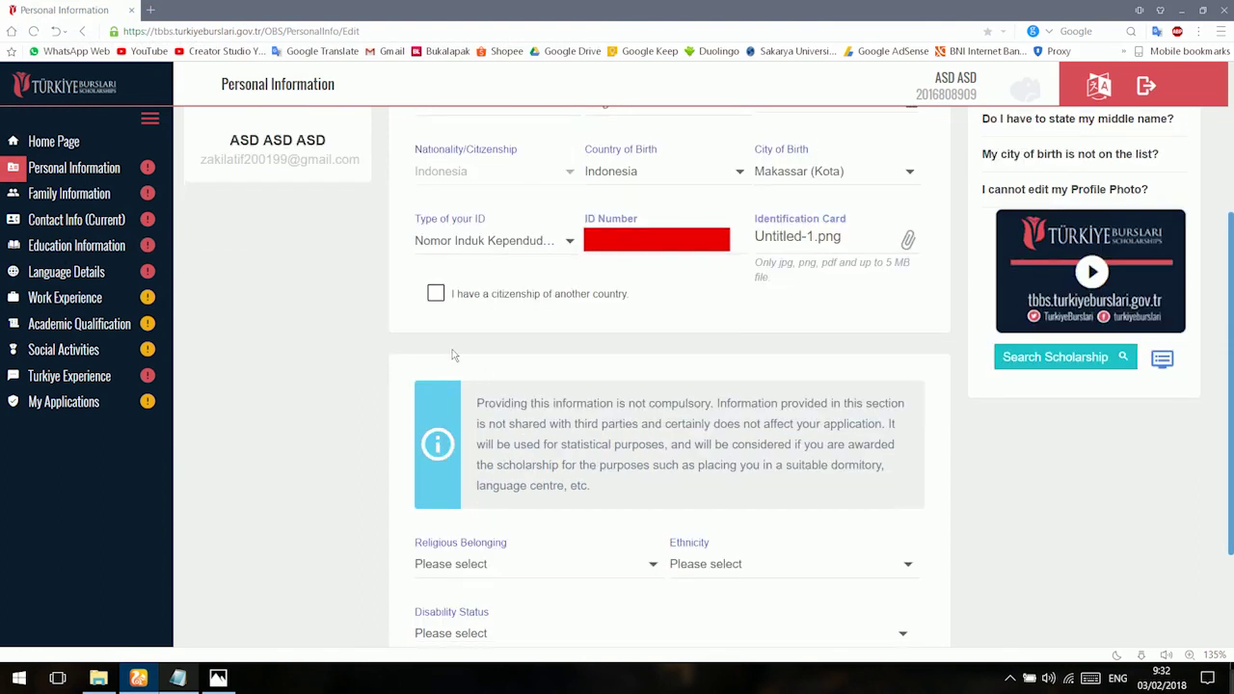
scroll(453, 355, "down", 1)
scroll(453, 355, "down", 1)
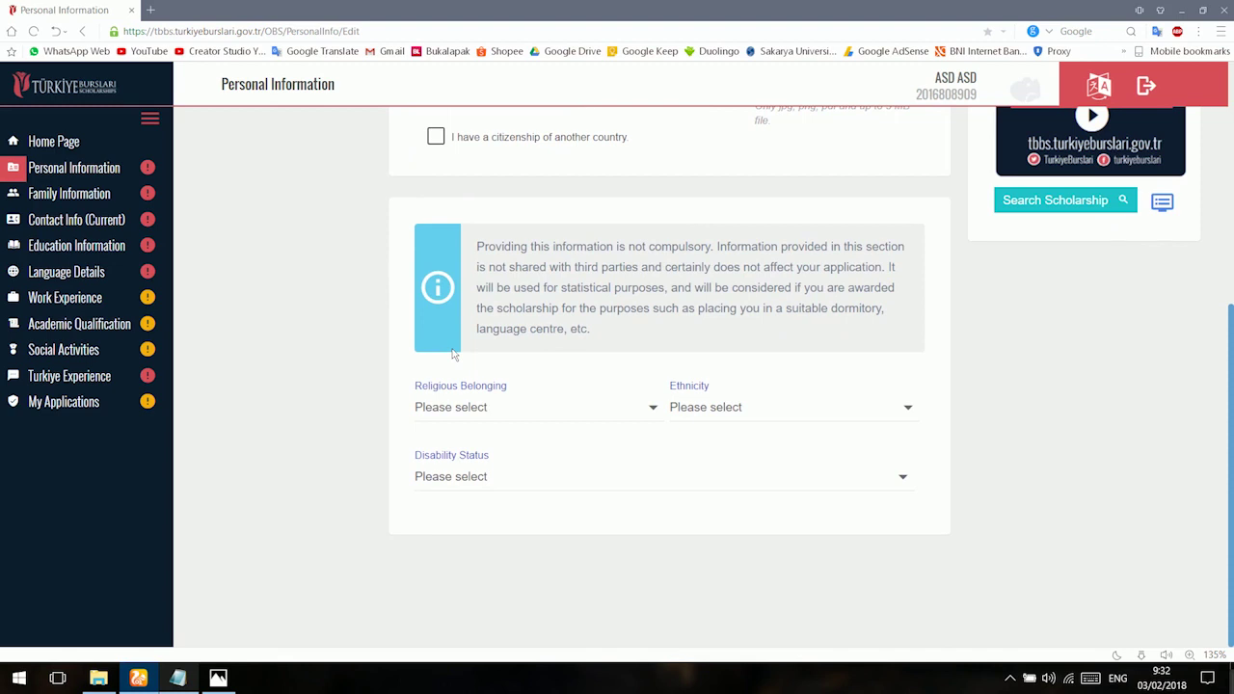
left_click(483, 409)
left_click(482, 447)
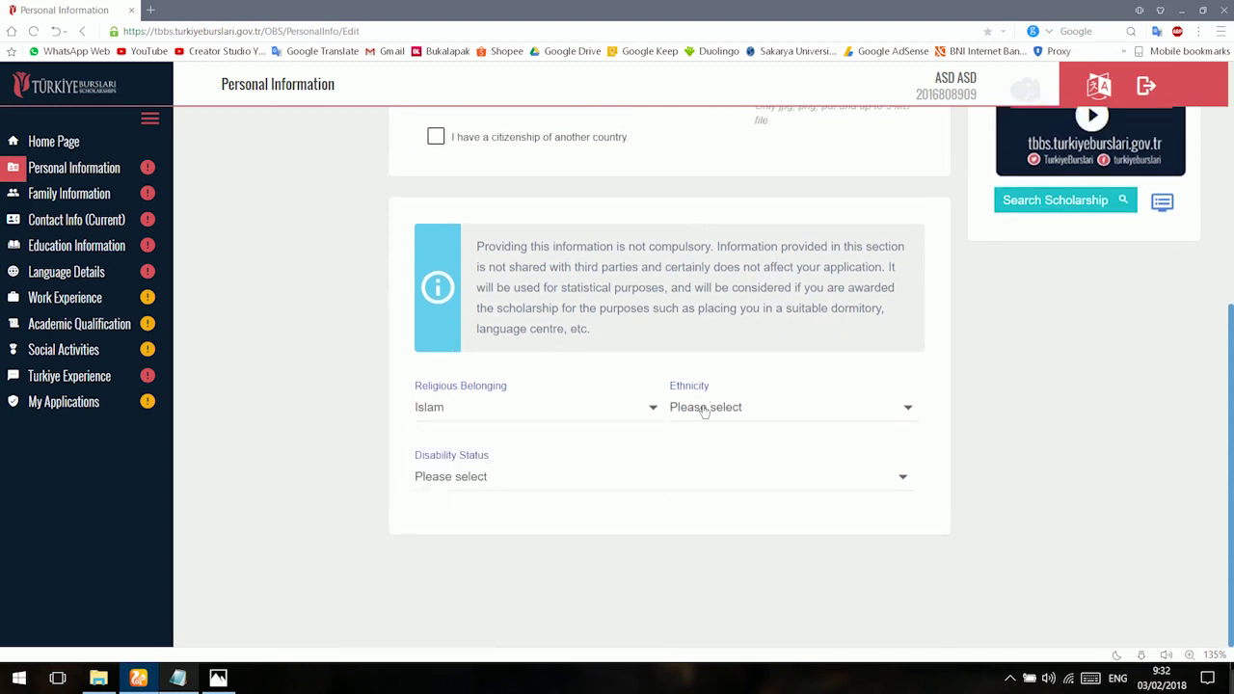
left_click(705, 409)
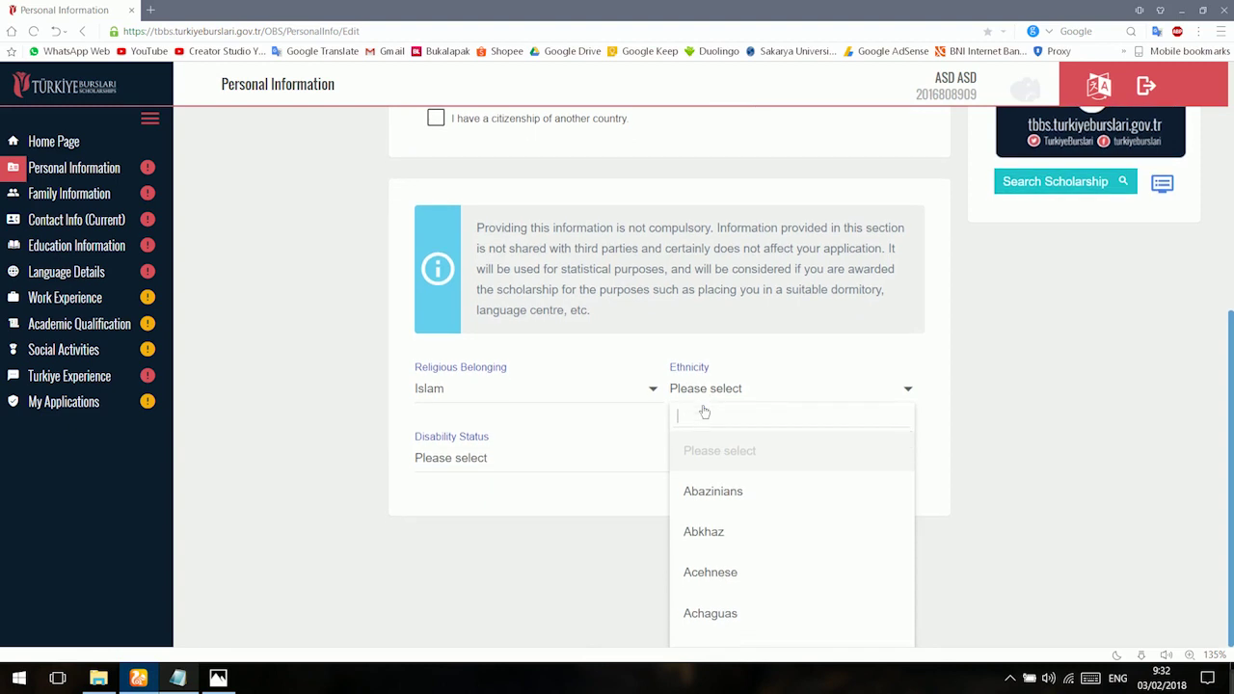
type("sun")
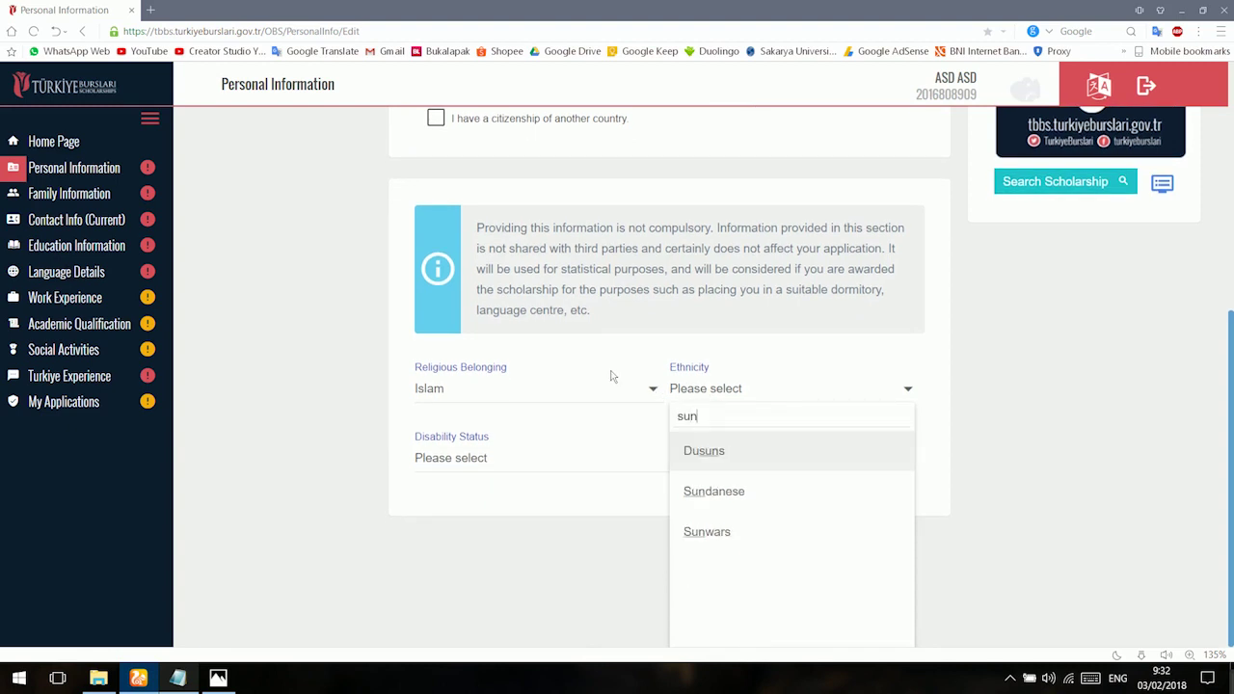
left_click(714, 491)
left_click(515, 461)
scroll(347, 543, "down", 1)
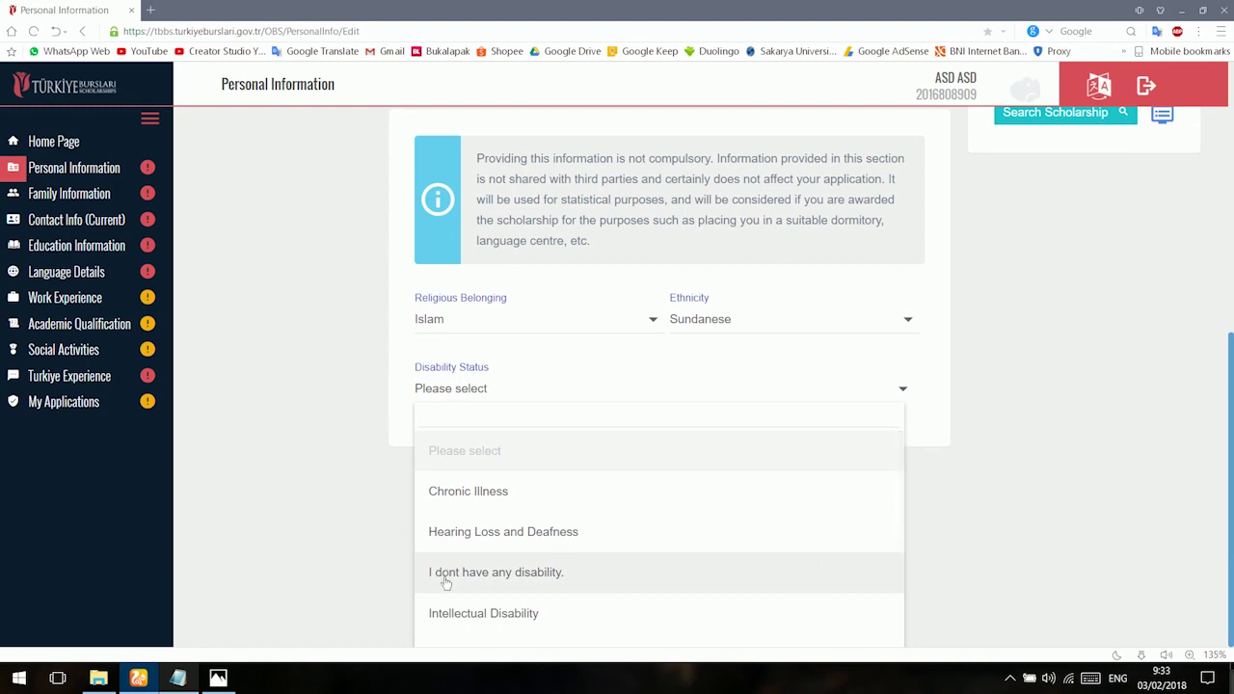
left_click(446, 573)
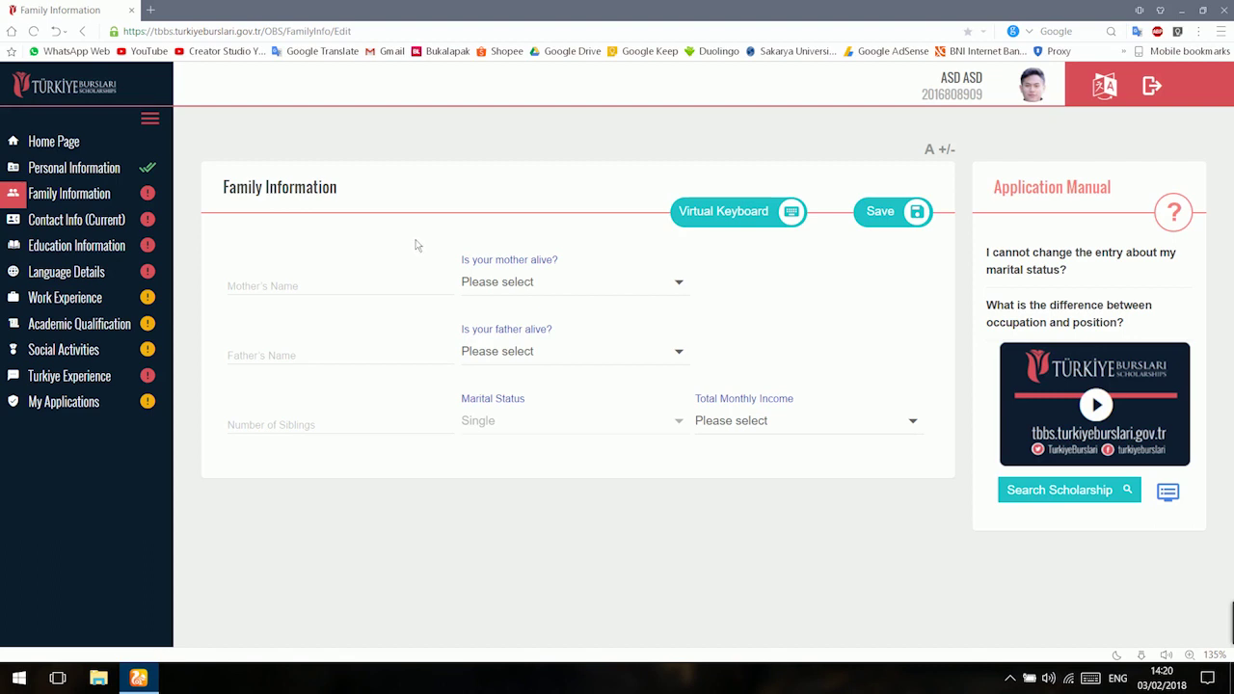
Enter the mother's name and mark her as alive.
left_click(290, 282)
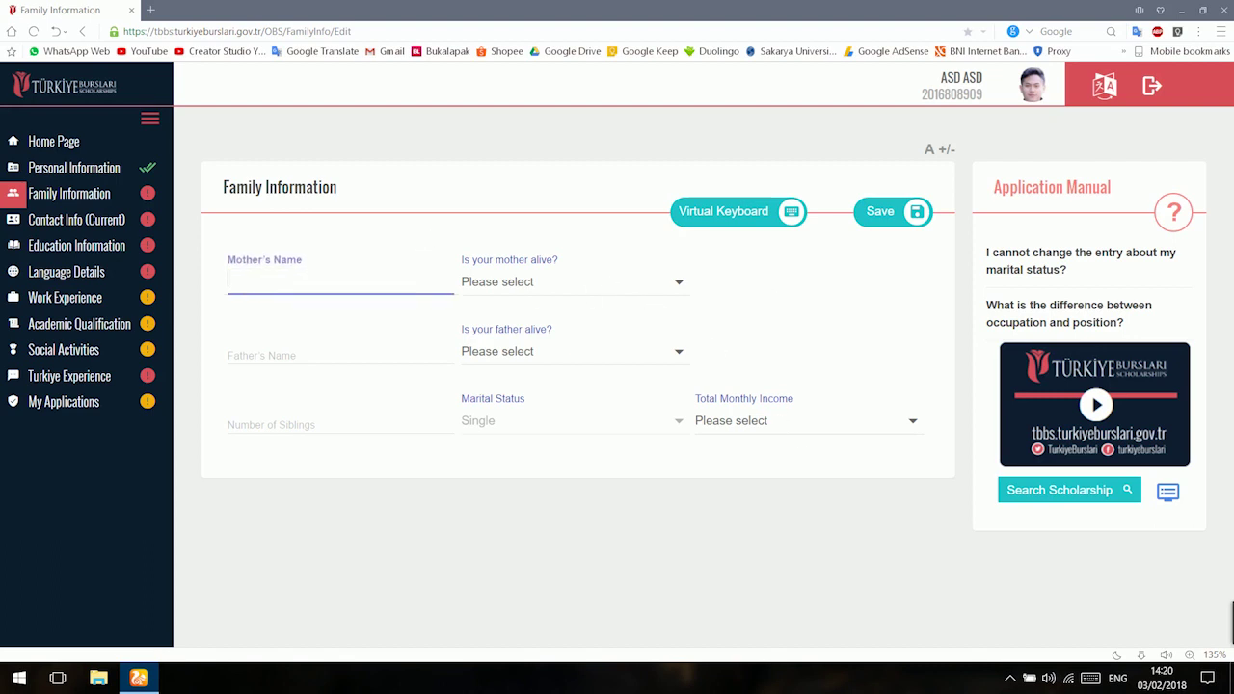
left_click(575, 283)
left_click(553, 389)
Enter the father's name, mark him alive and working at YAYASAN BIMA SAKTI.
left_click(289, 351)
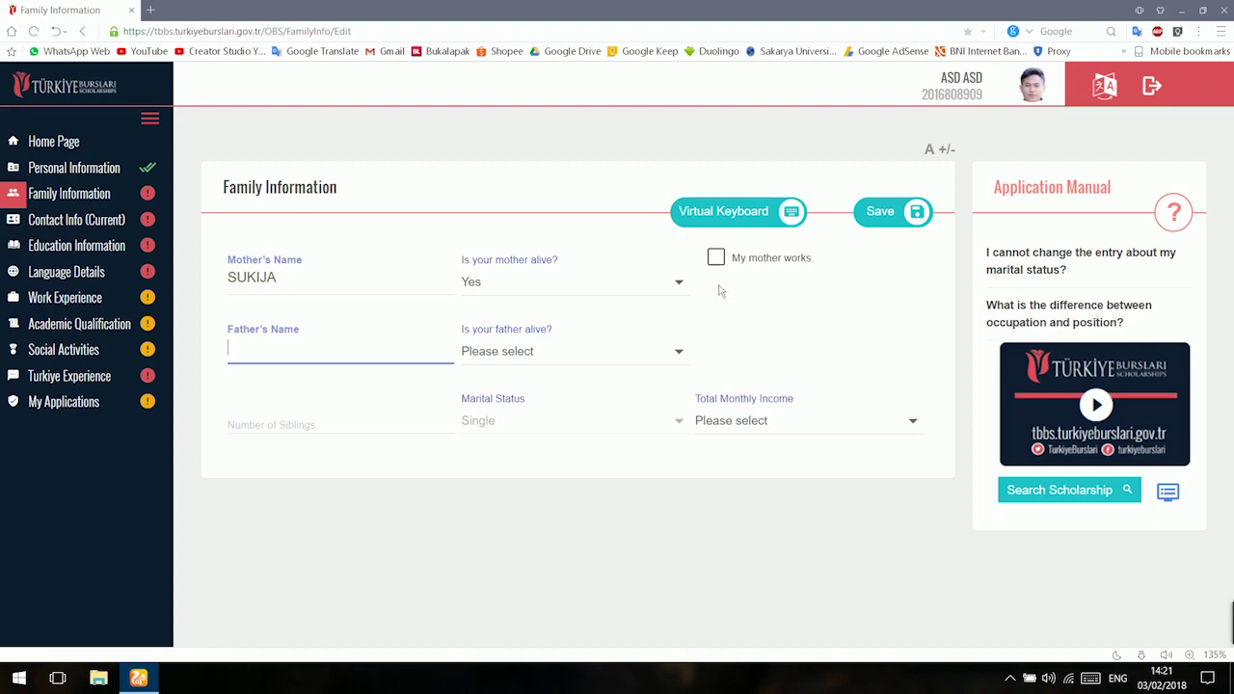
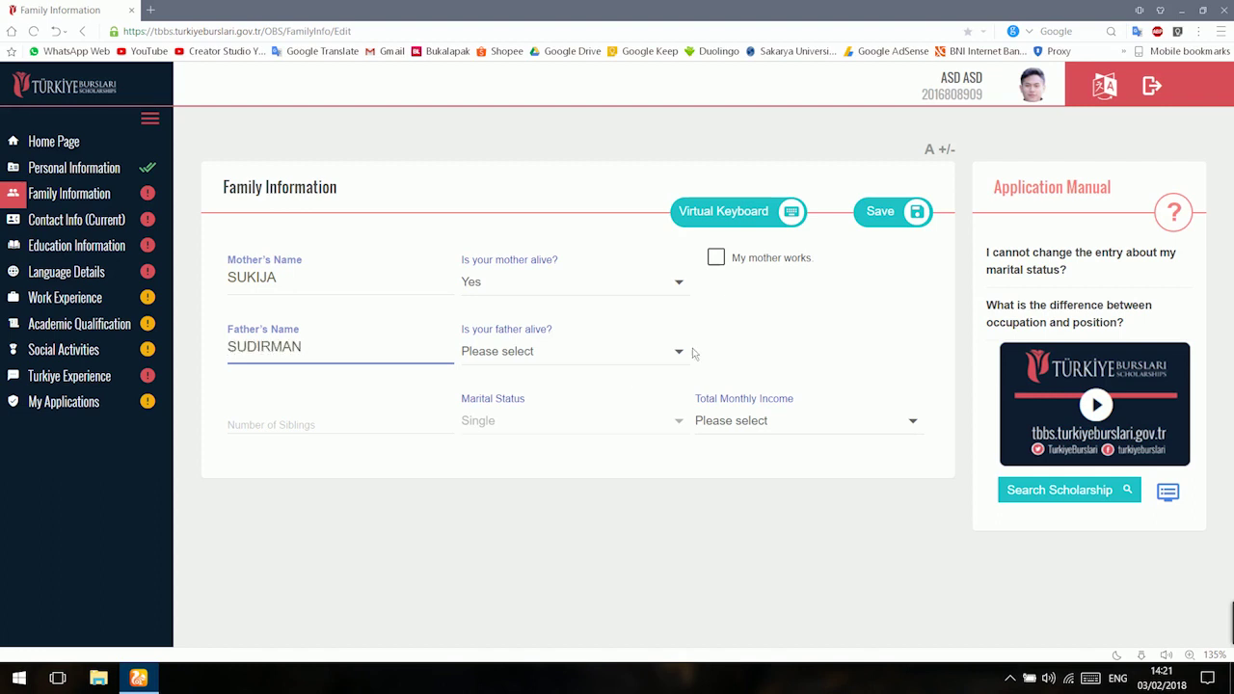
left_click(675, 353)
left_click(578, 453)
left_click(715, 329)
left_click(725, 415)
left_click(328, 425)
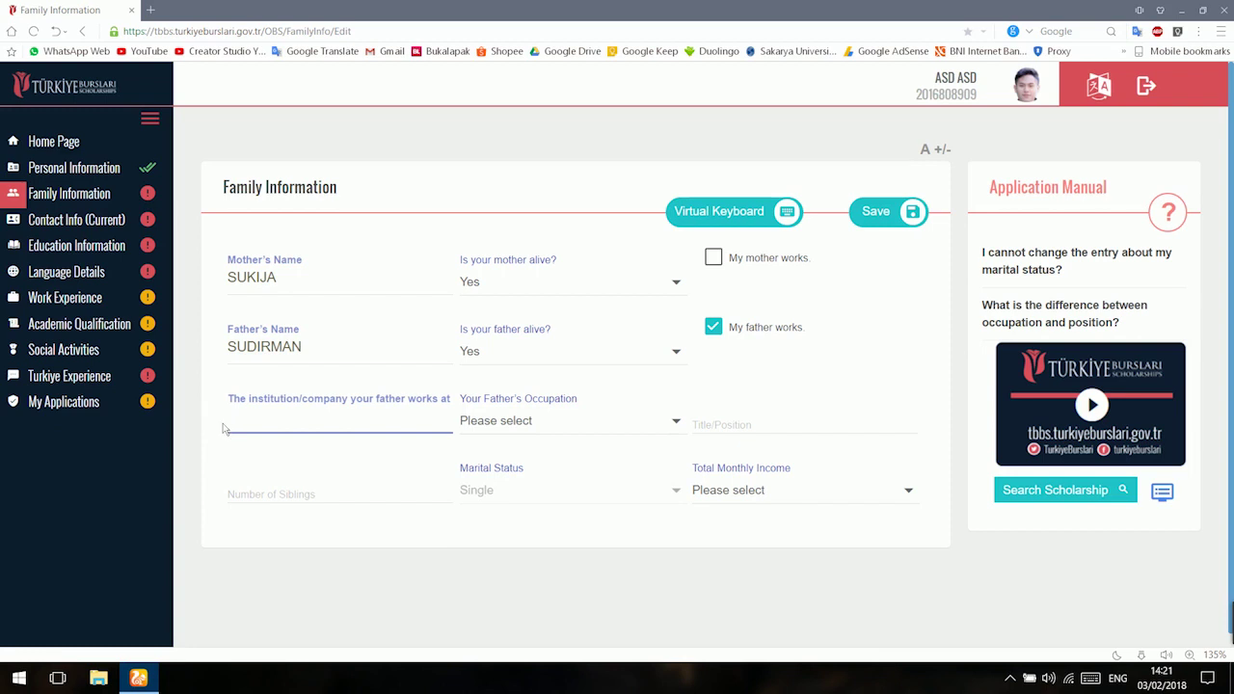
type("yayasan")
key("BackSpace")
key("BackSpace")
key("BackSpace")
key("BackSpace")
key("BackSpace")
key("BackSpace")
key("BackSpace")
type("YAYASAN")
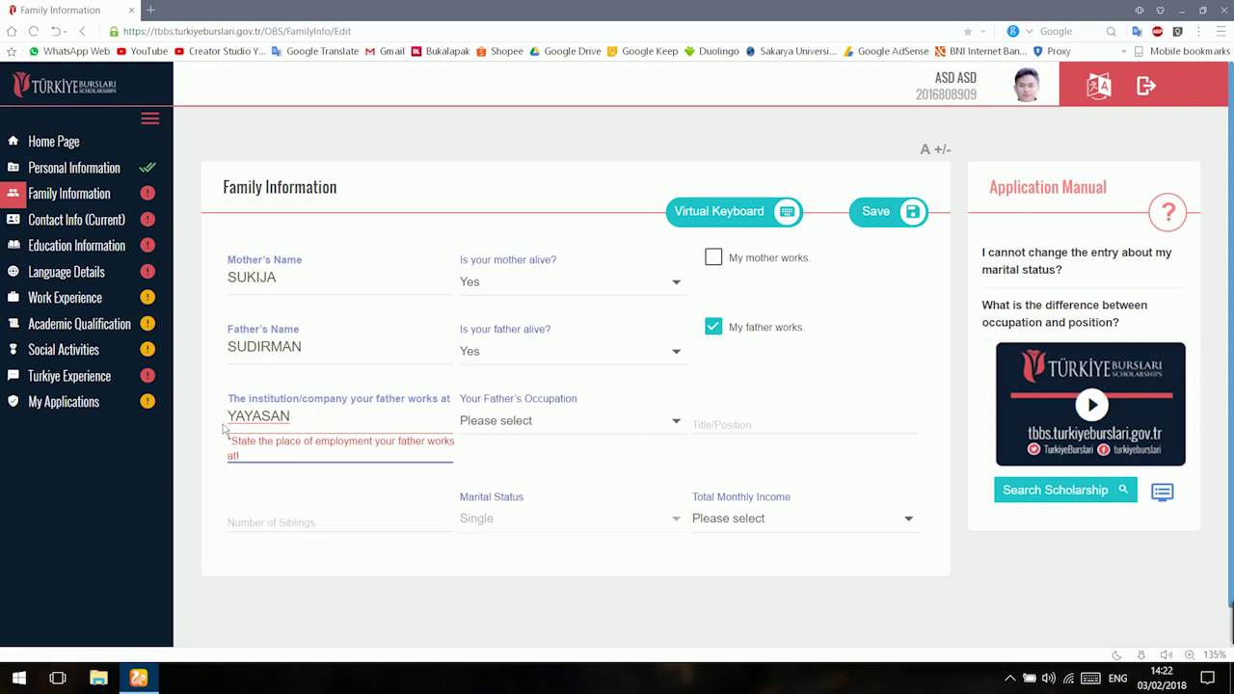
type(" BIMA SAKTI")
Set the father's occupation to Architect, Interior Architect, title CEO, and 8 siblings.
left_click(536, 434)
scroll(500, 579, "down", 3)
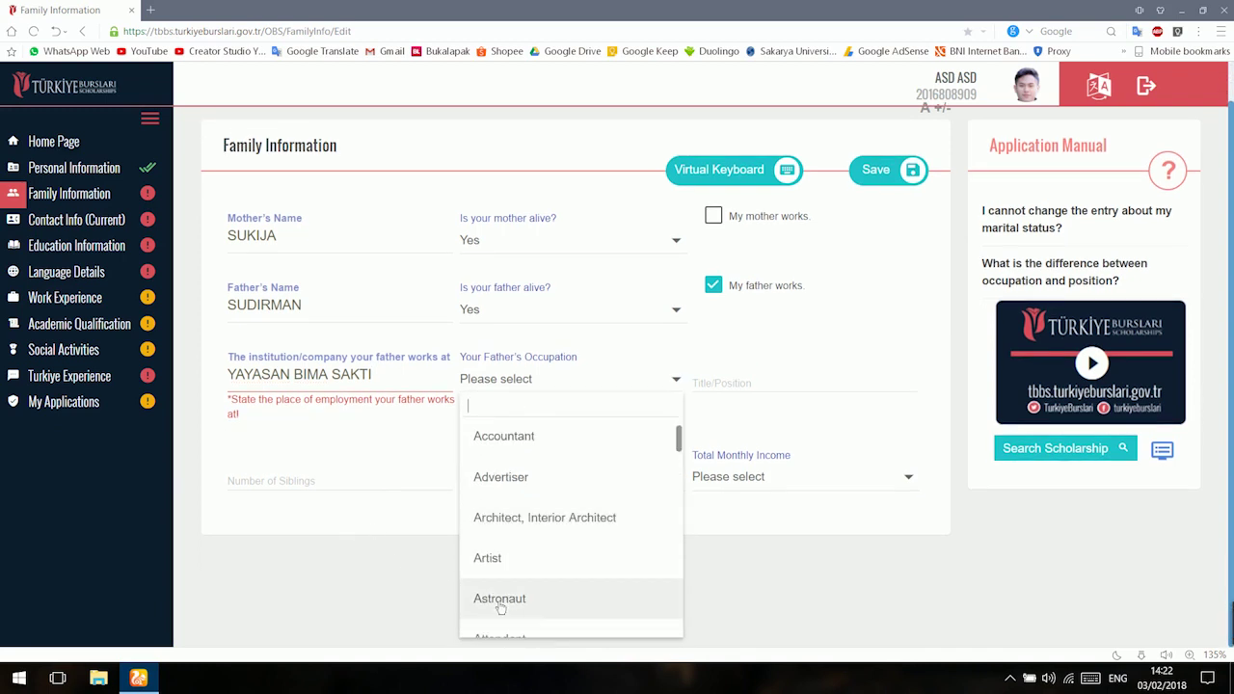
scroll(535, 538, "down", 5)
scroll(545, 537, "up", 6)
scroll(544, 535, "down", 2)
left_click(547, 521)
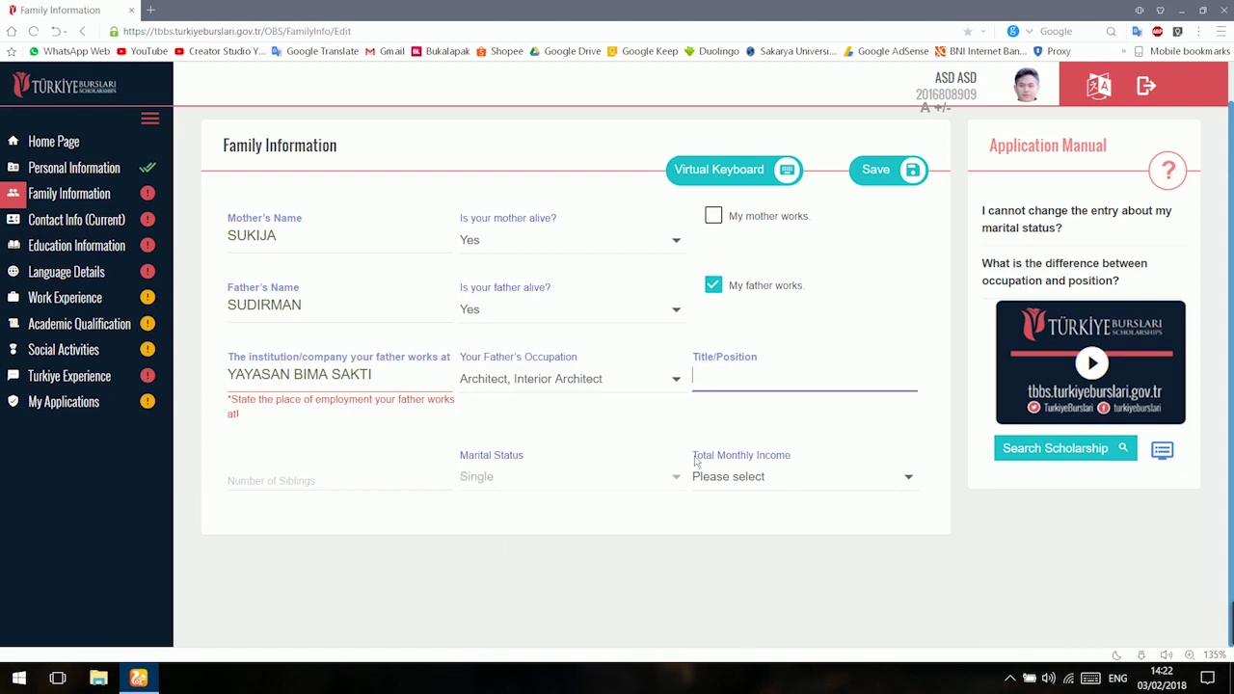
type("CEO")
key("Tab")
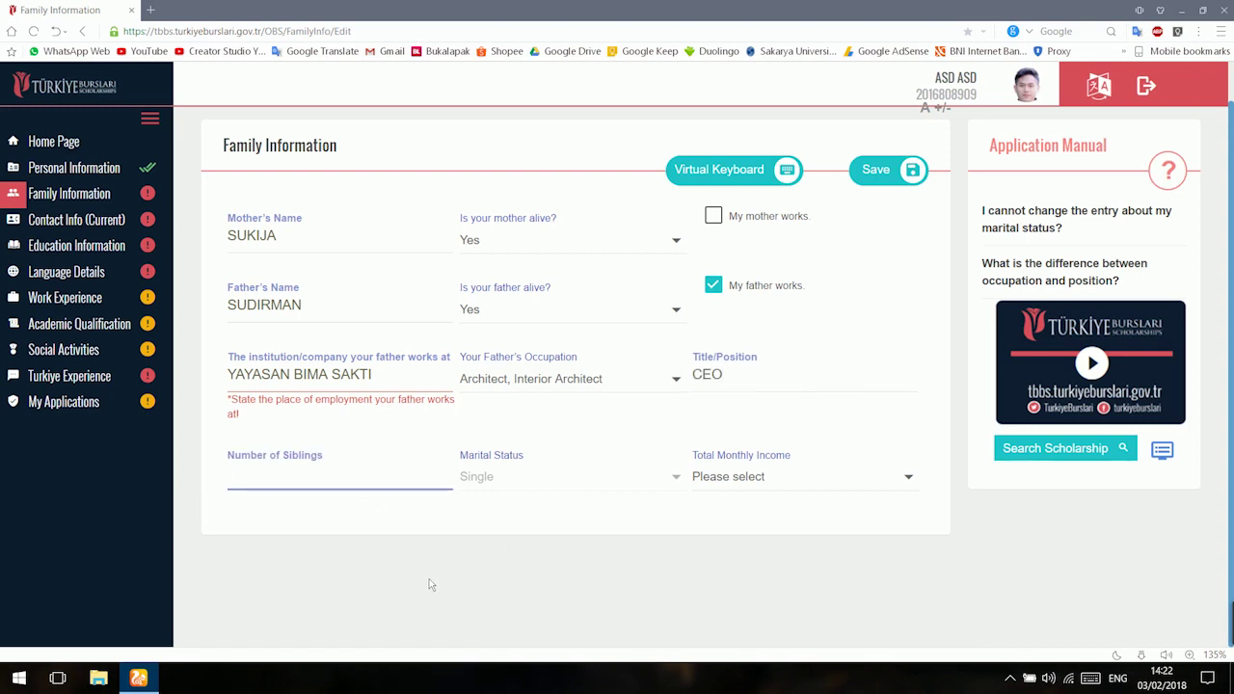
type("8")
left_click(490, 491)
Choose 100-250 ($) as total monthly income and save the family information.
left_click(700, 488)
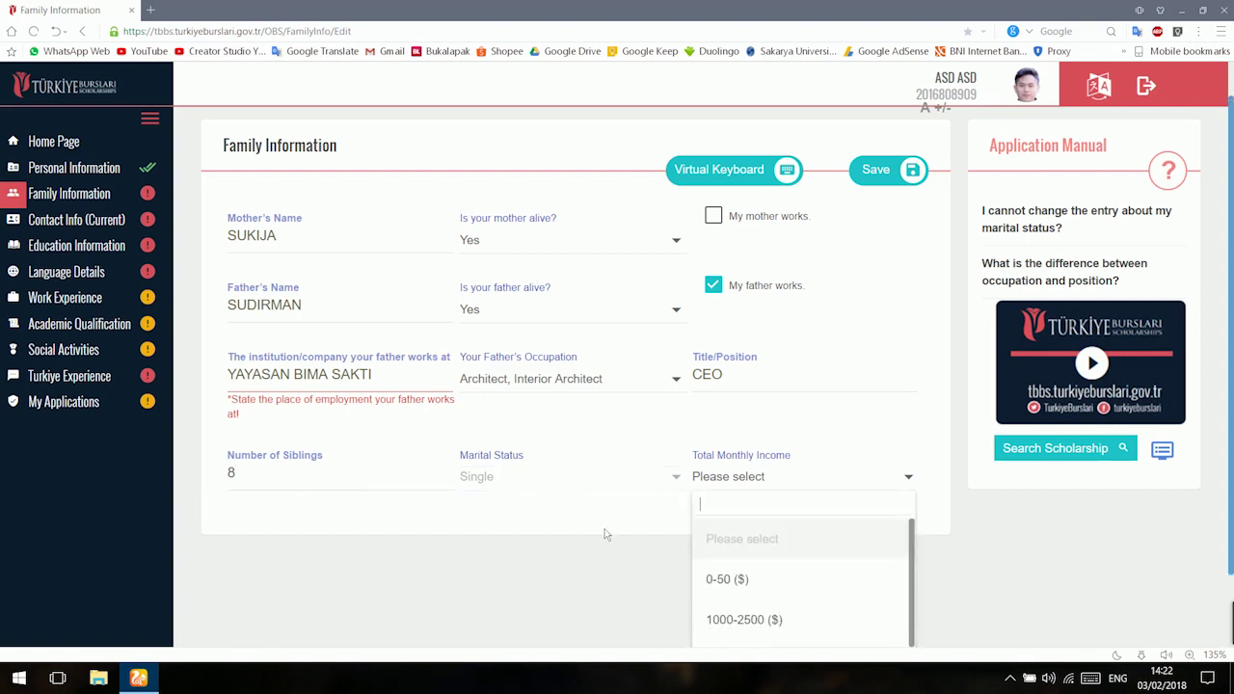
scroll(661, 532, "down", 1)
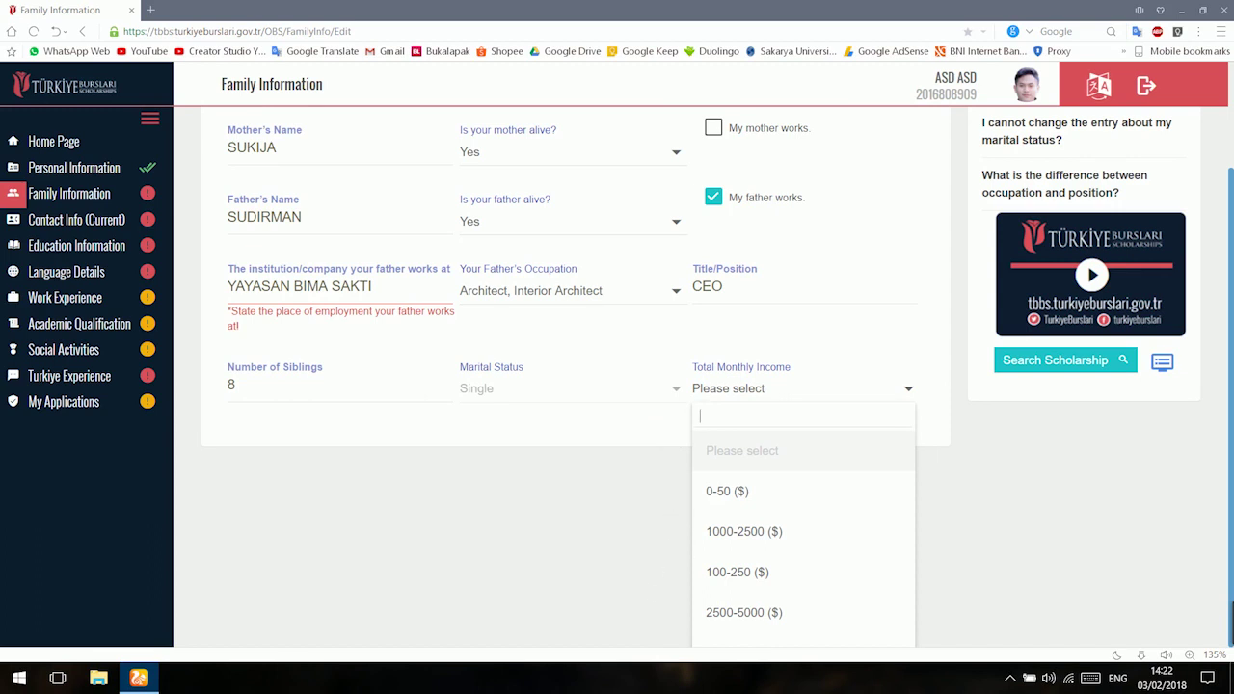
left_click(693, 575)
left_click(865, 170)
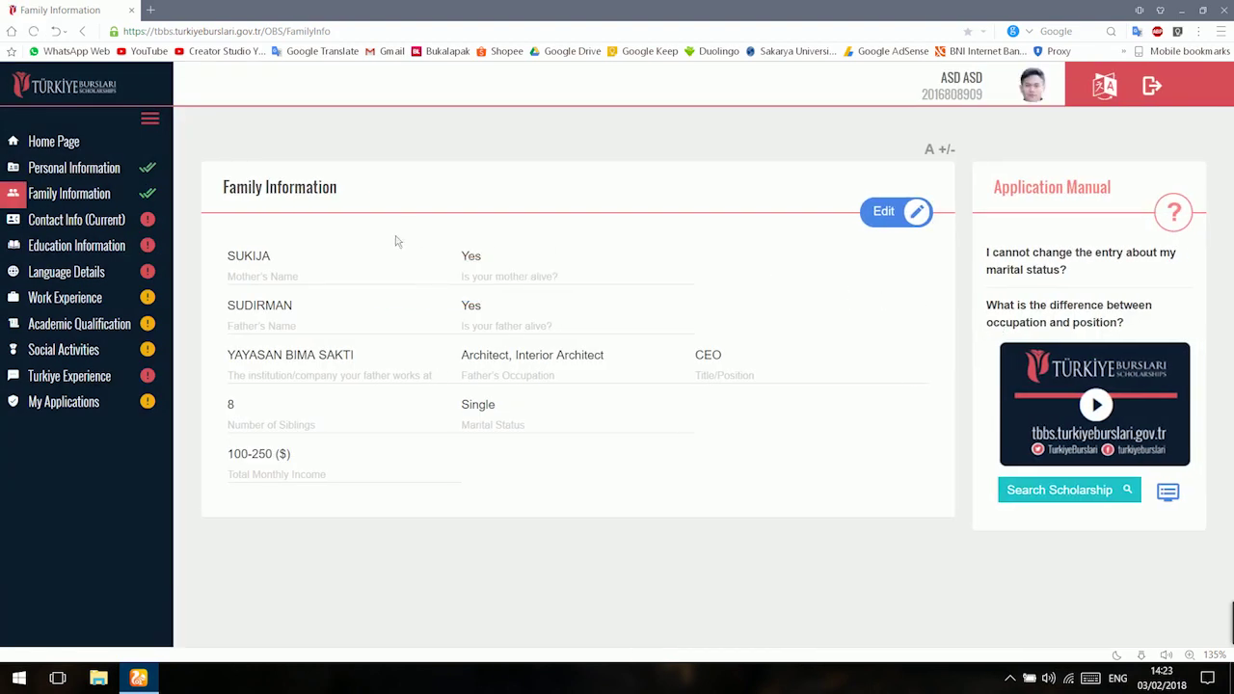
In current contact info, set country Indonesia and city Jakarta Pusat (Kota).
left_click(90, 234)
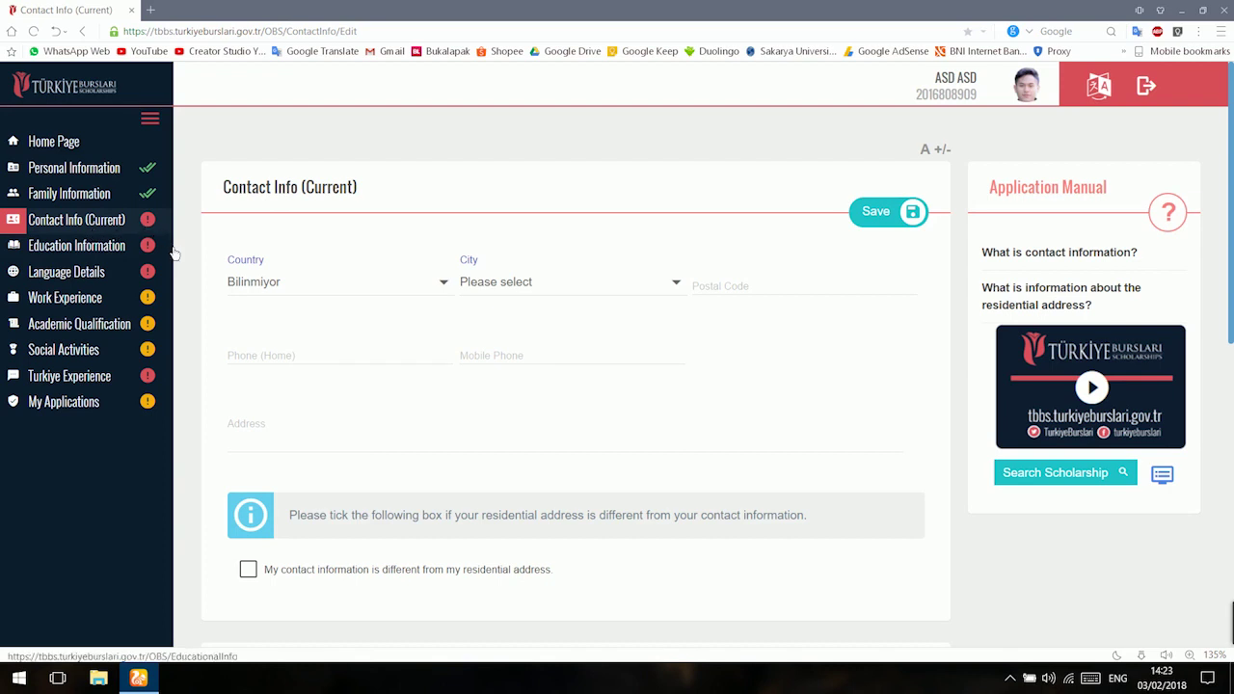
scroll(200, 299, "down", 2)
scroll(201, 295, "up", 2)
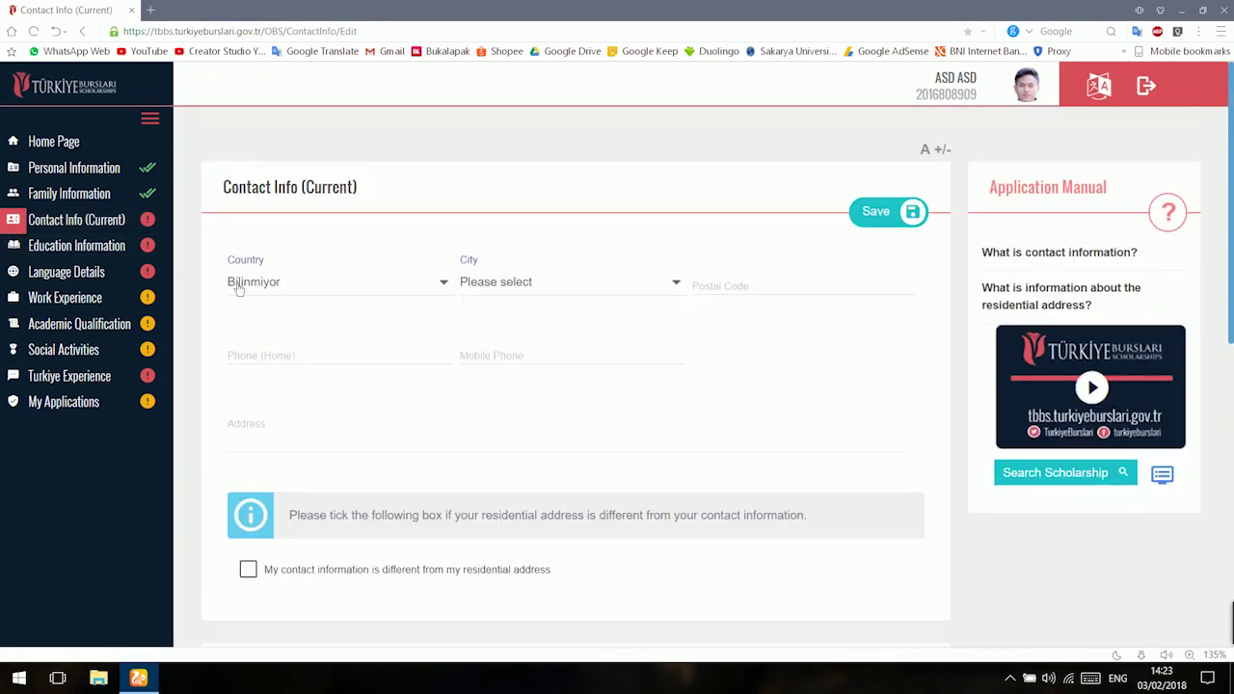
left_click(239, 289)
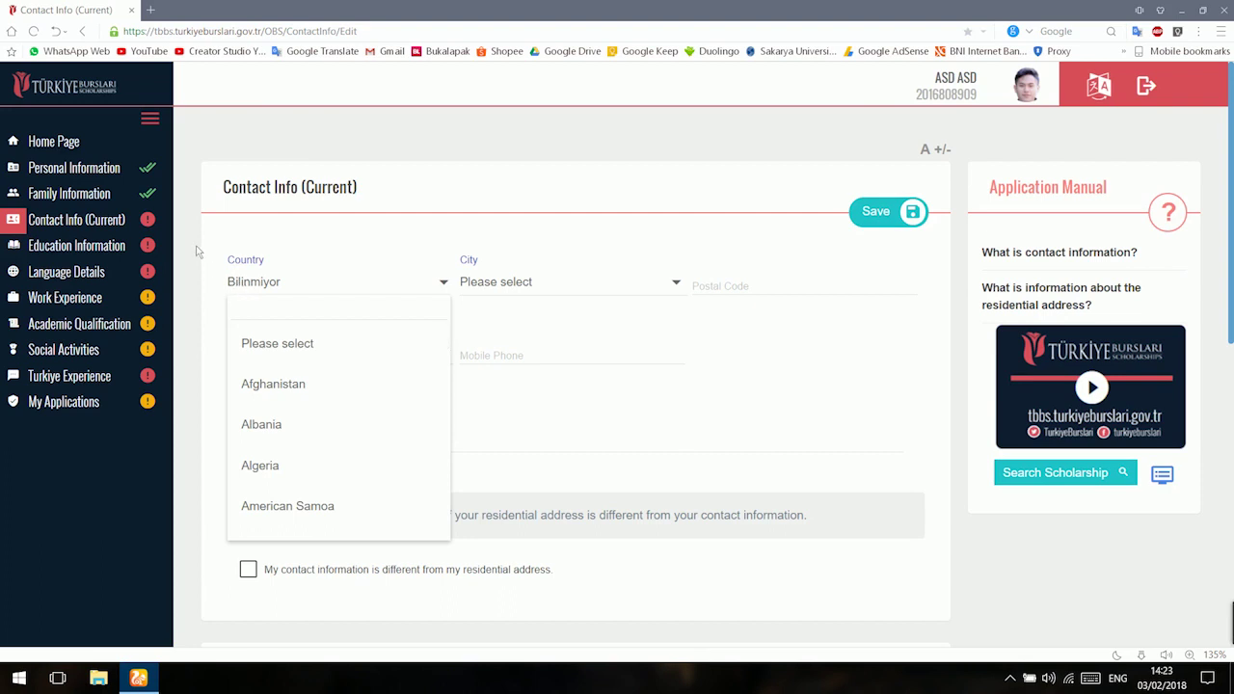
type("INDO")
left_click(275, 345)
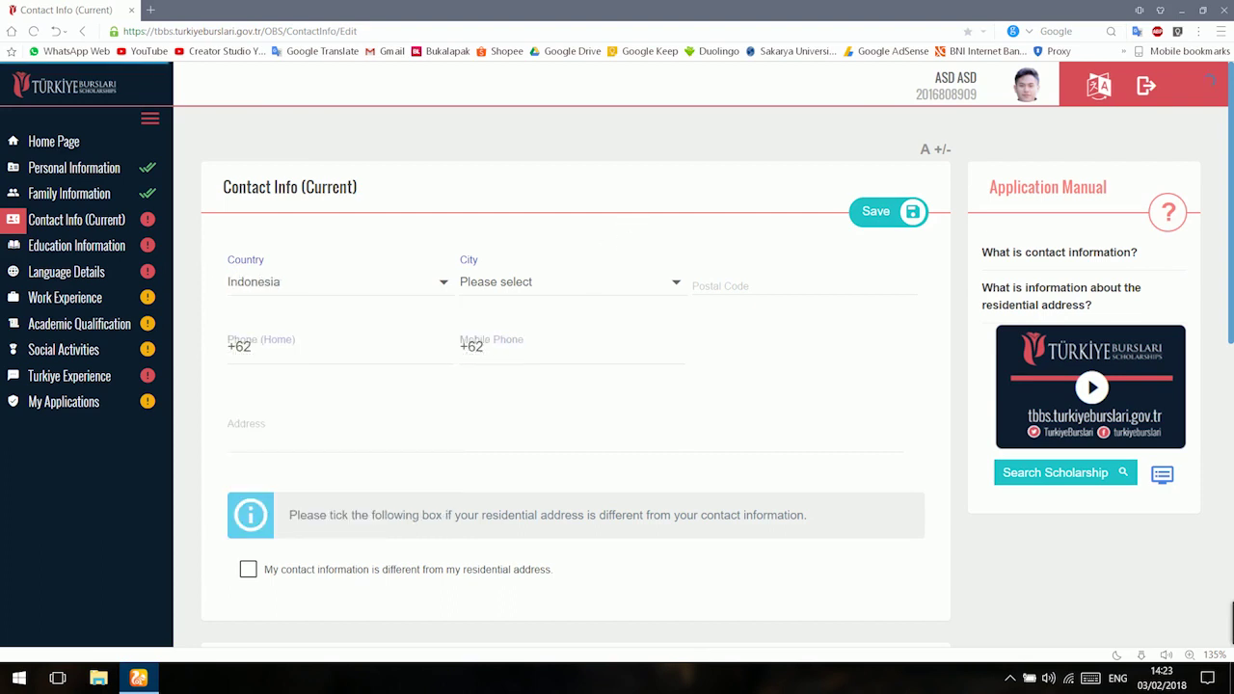
left_click(570, 294)
type("jak")
key("Down")
Enter the home and mobile phone numbers and the street address.
key("Tab")
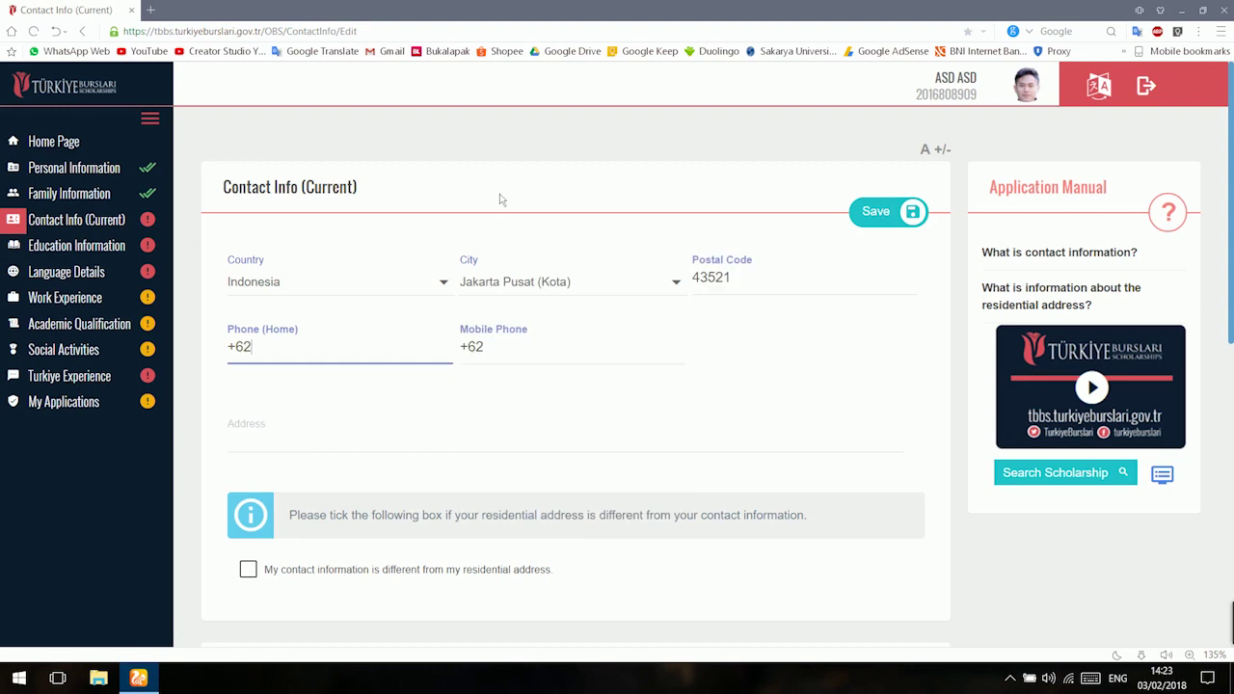
key("Tab")
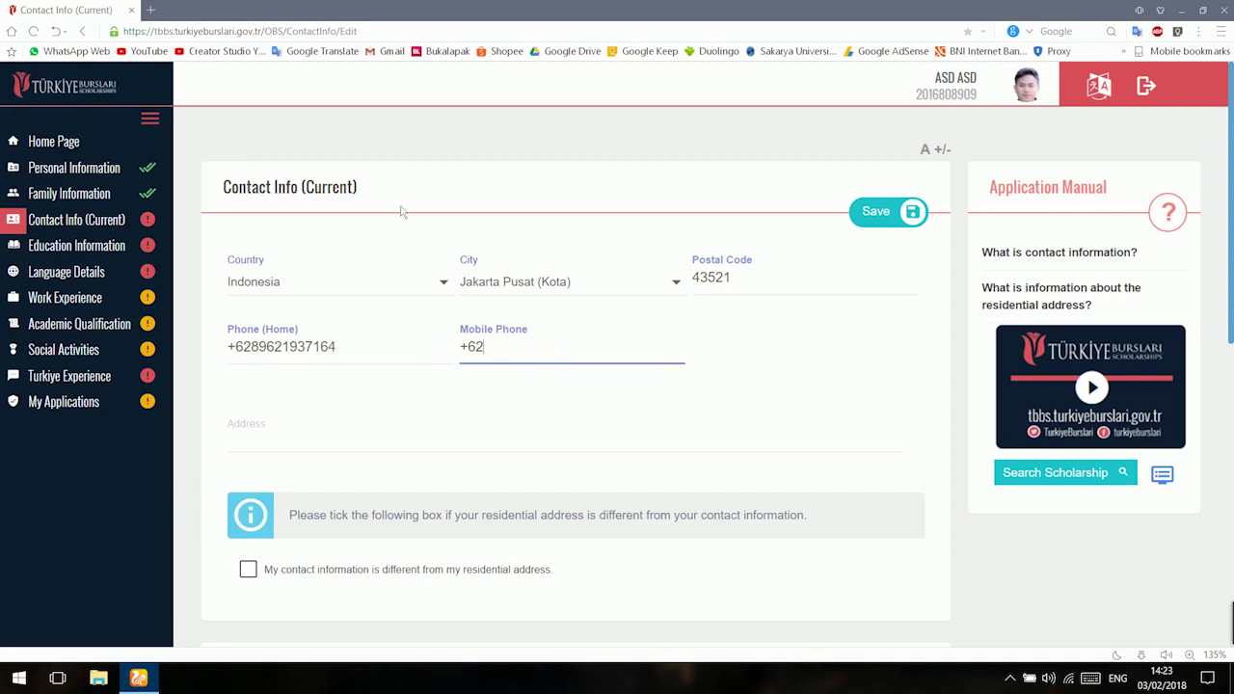
key("Tab")
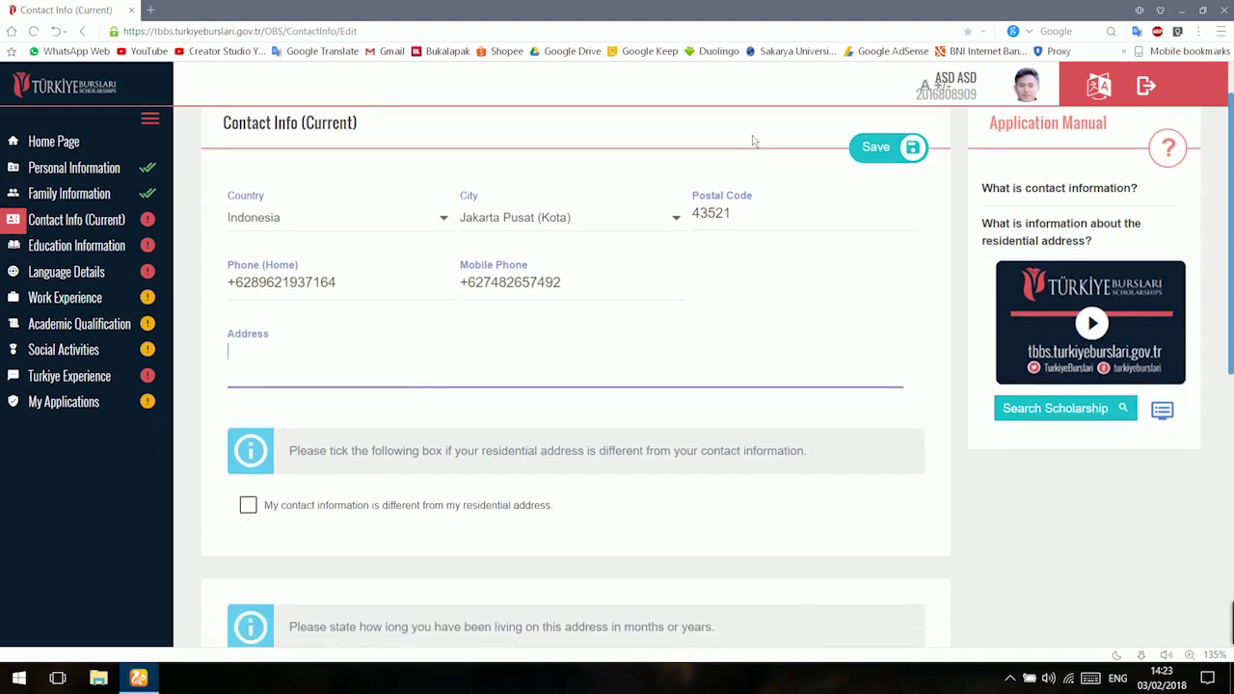
type("JL.")
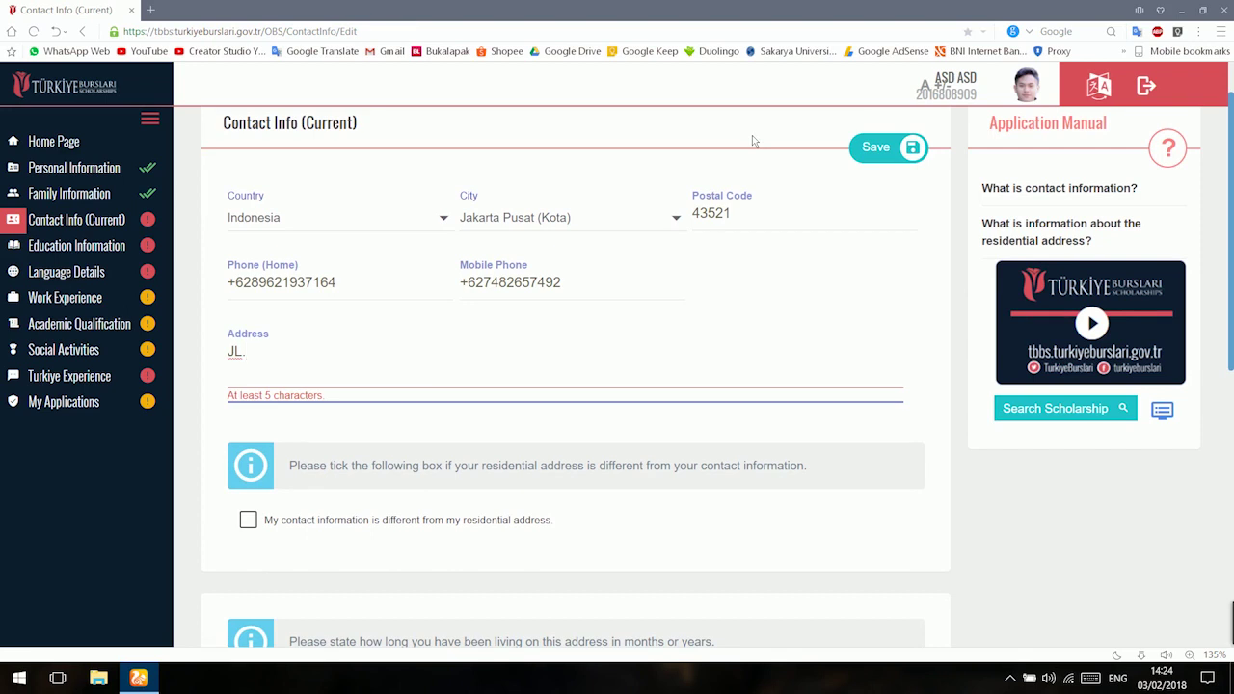
Record 10 years' residence at the address, skip social media, and save.
scroll(754, 141, "down", 3)
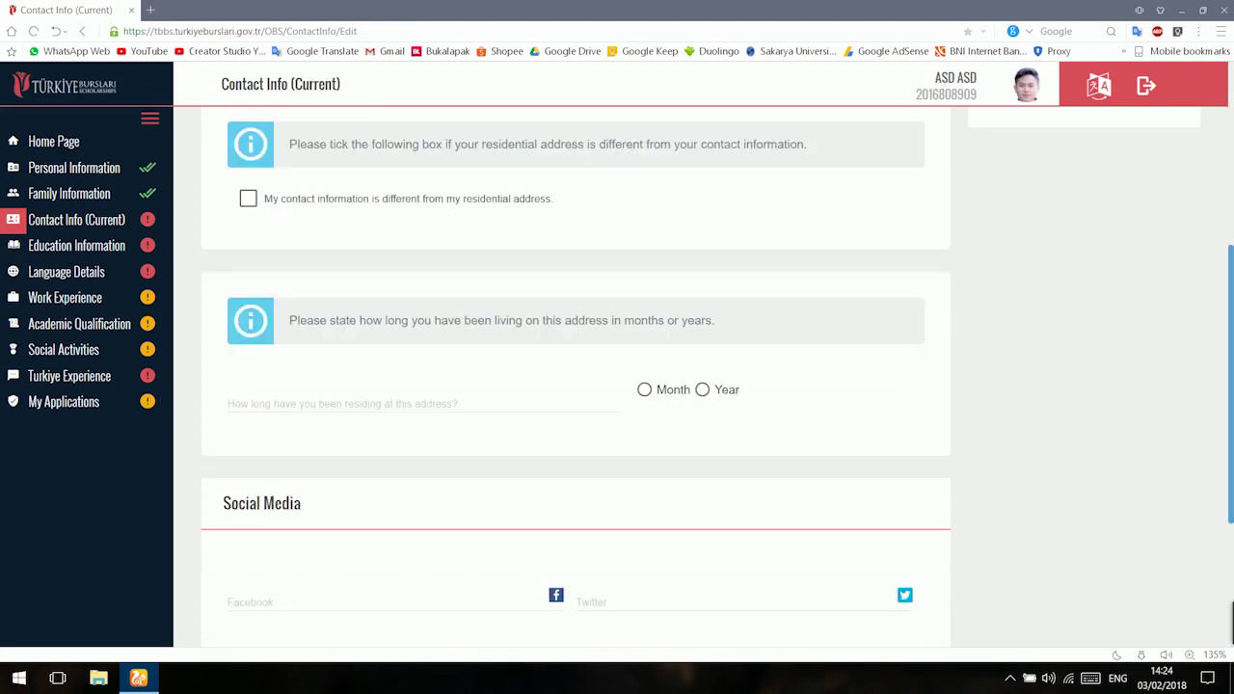
scroll(230, 455, "up", 3)
scroll(575, 386, "down", 3)
left_click(318, 405)
type("10")
left_click(702, 389)
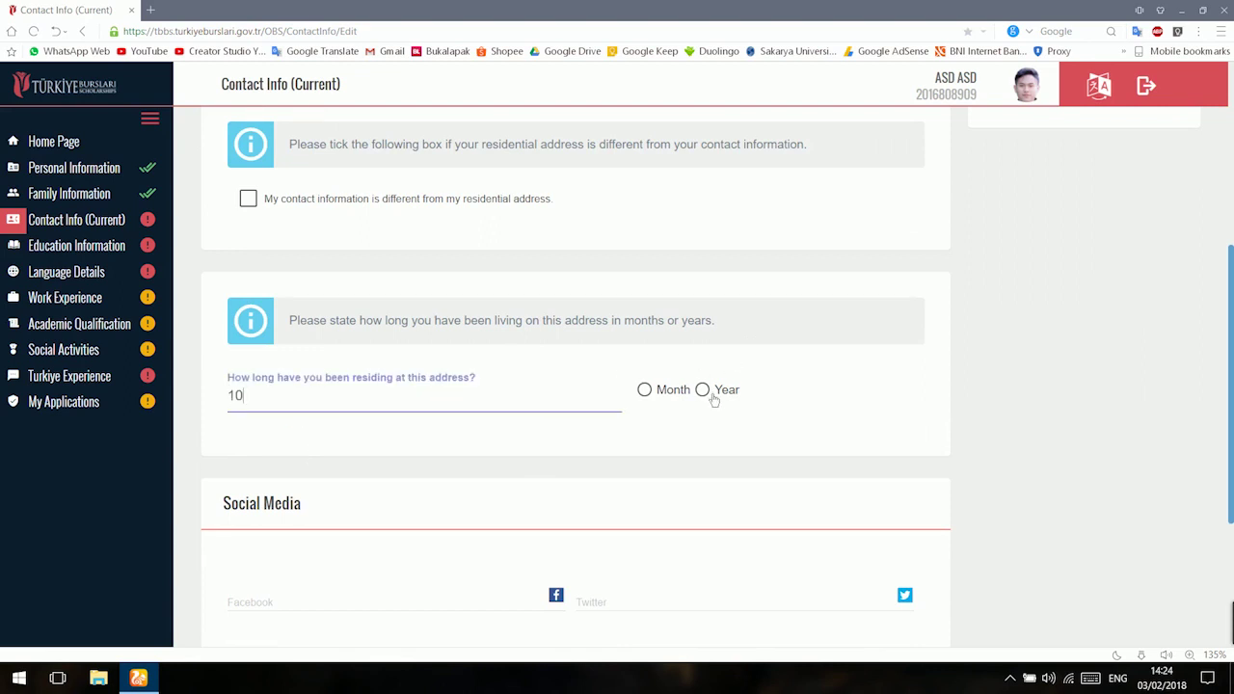
scroll(462, 500, "down", 1)
scroll(461, 497, "down", 2)
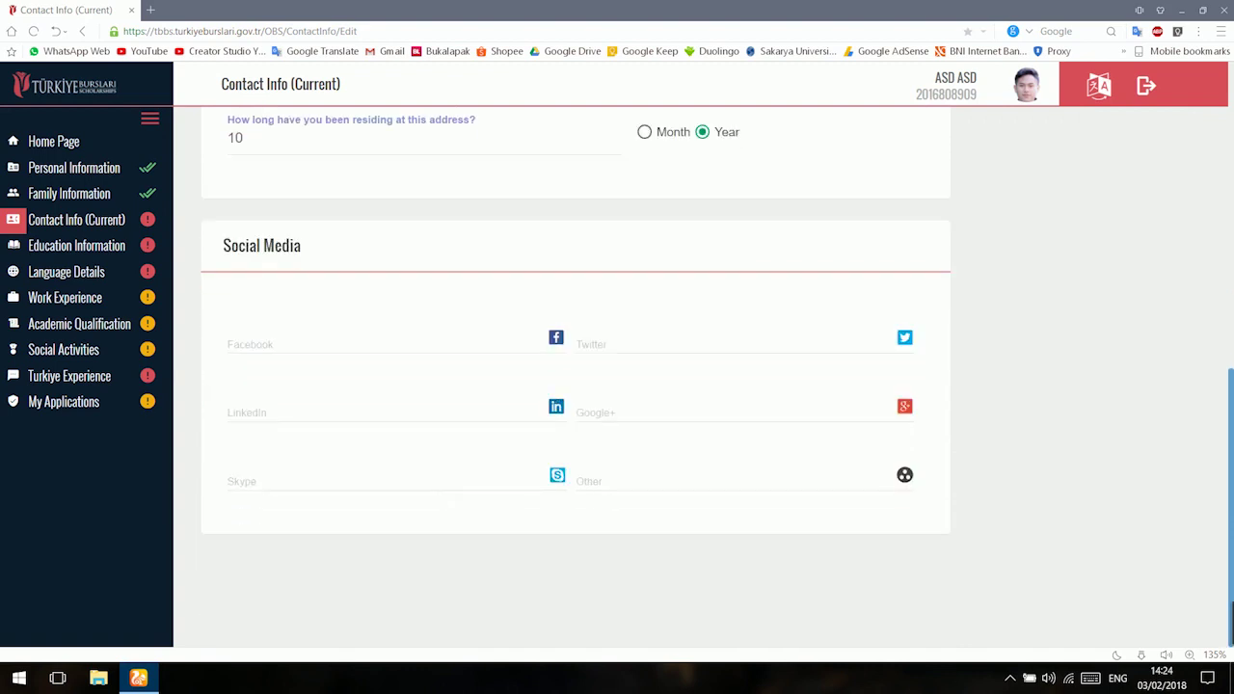
left_click(386, 339)
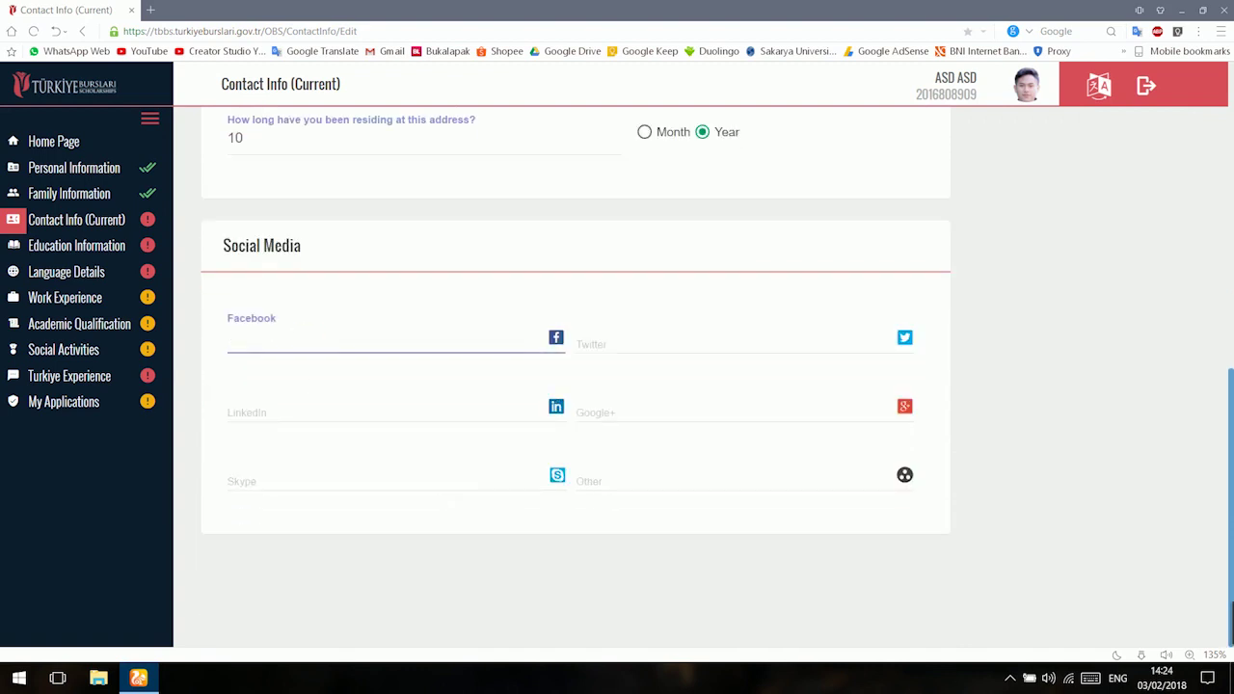
key("Tab")
key("Tab")
key("Tab")
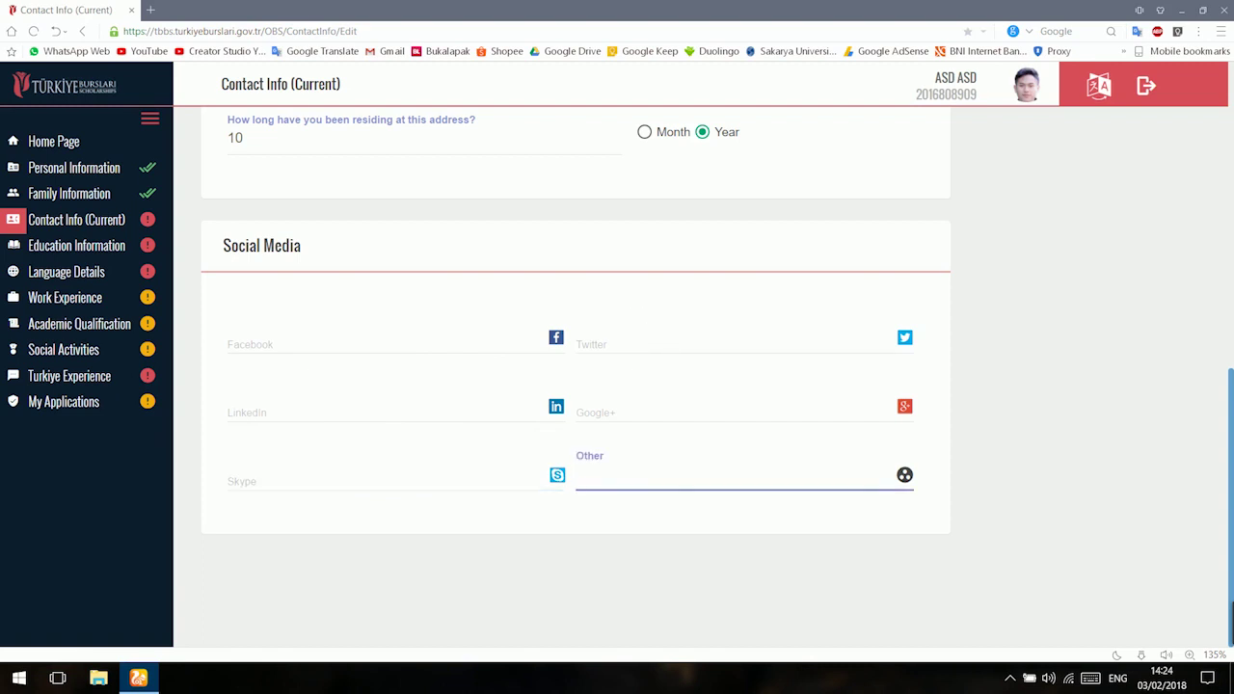
scroll(617, 376, "up", 5)
left_click(904, 223)
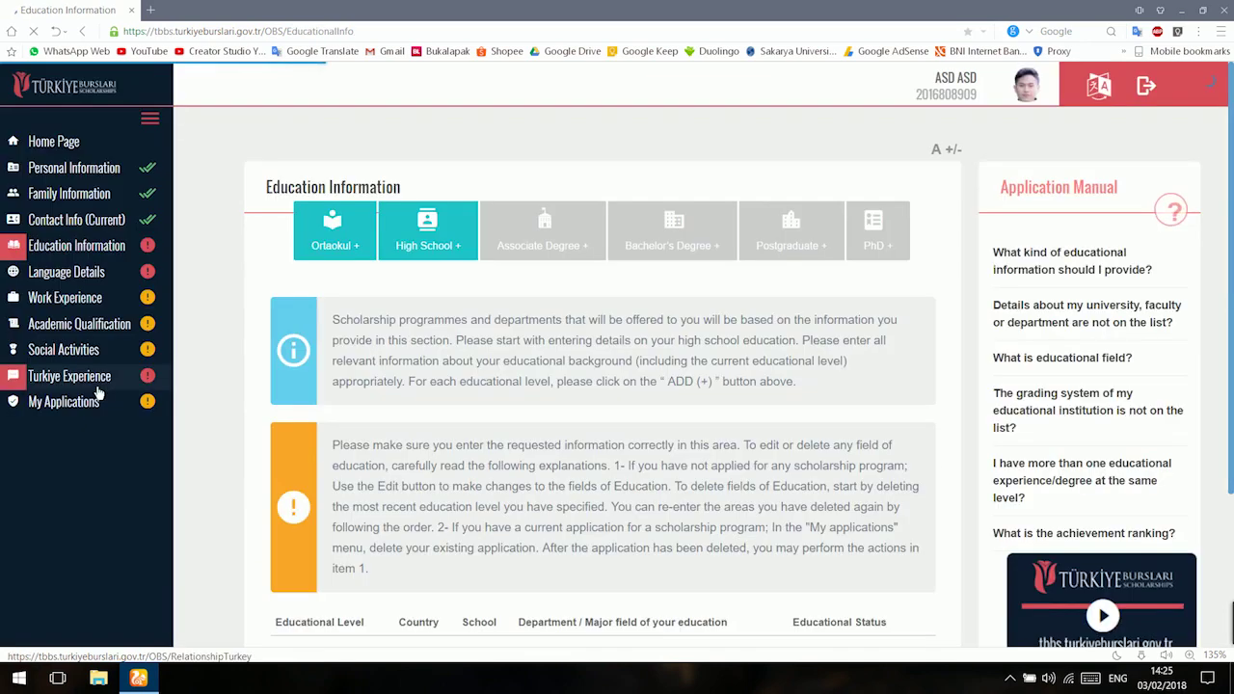
Scroll the Education Information page to view the empty education table.
scroll(246, 371, "down", 2)
scroll(243, 318, "up", 2)
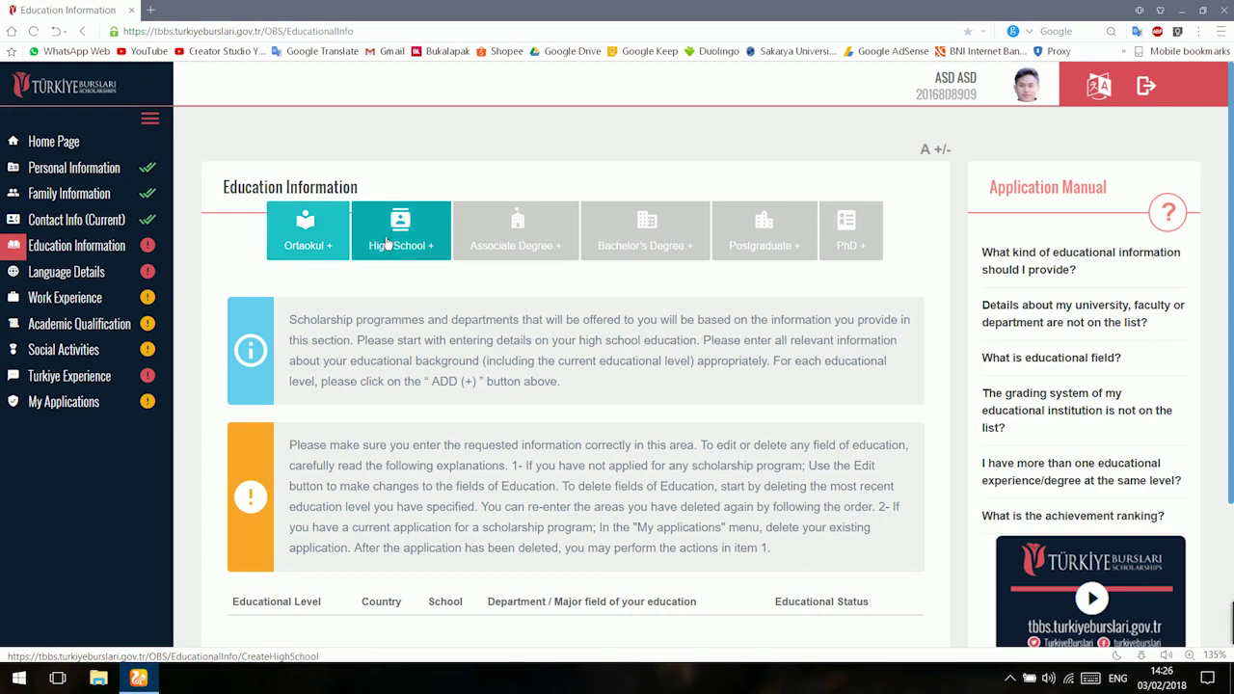
Add a high school record located in Indonesia, Jakarta Pusat (Kota).
left_click(419, 225)
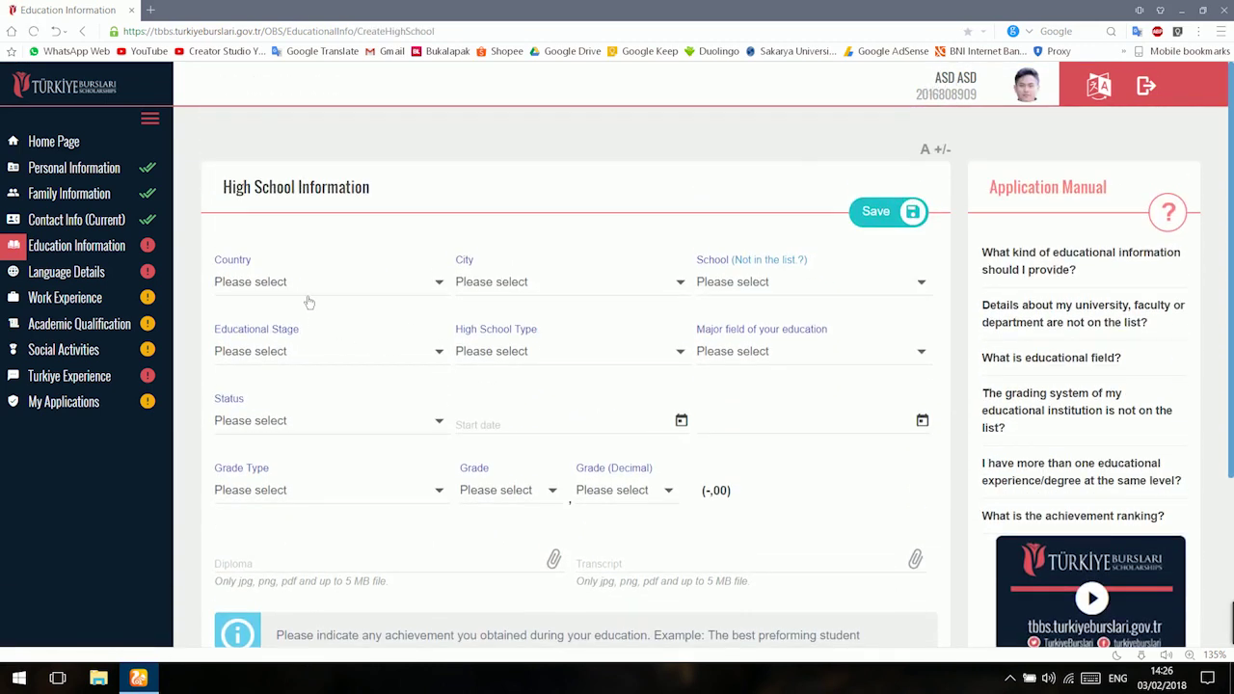
left_click(308, 294)
type("IND")
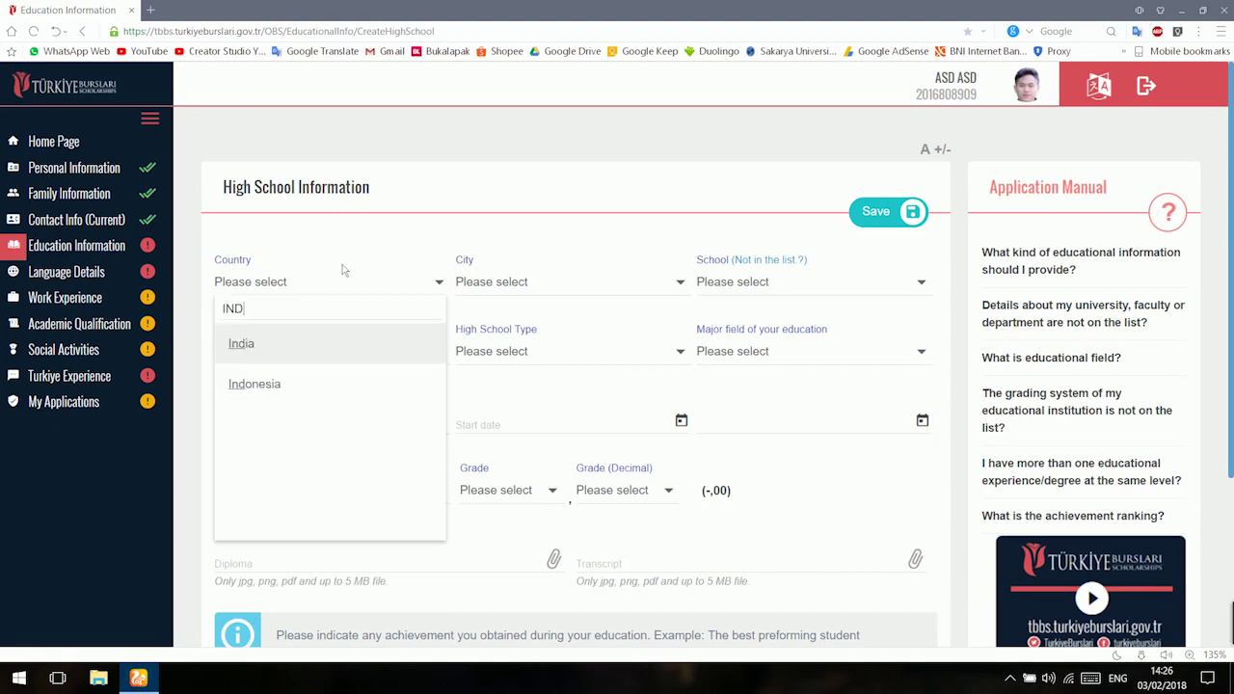
key("Return")
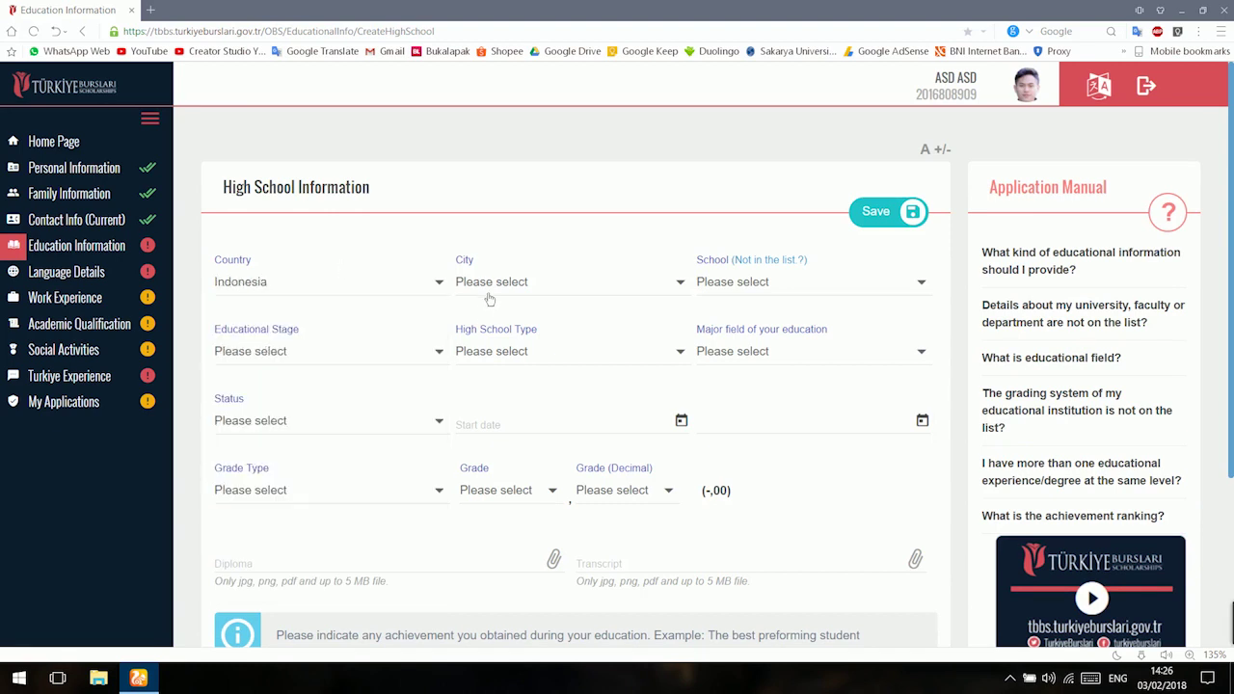
left_click(489, 289)
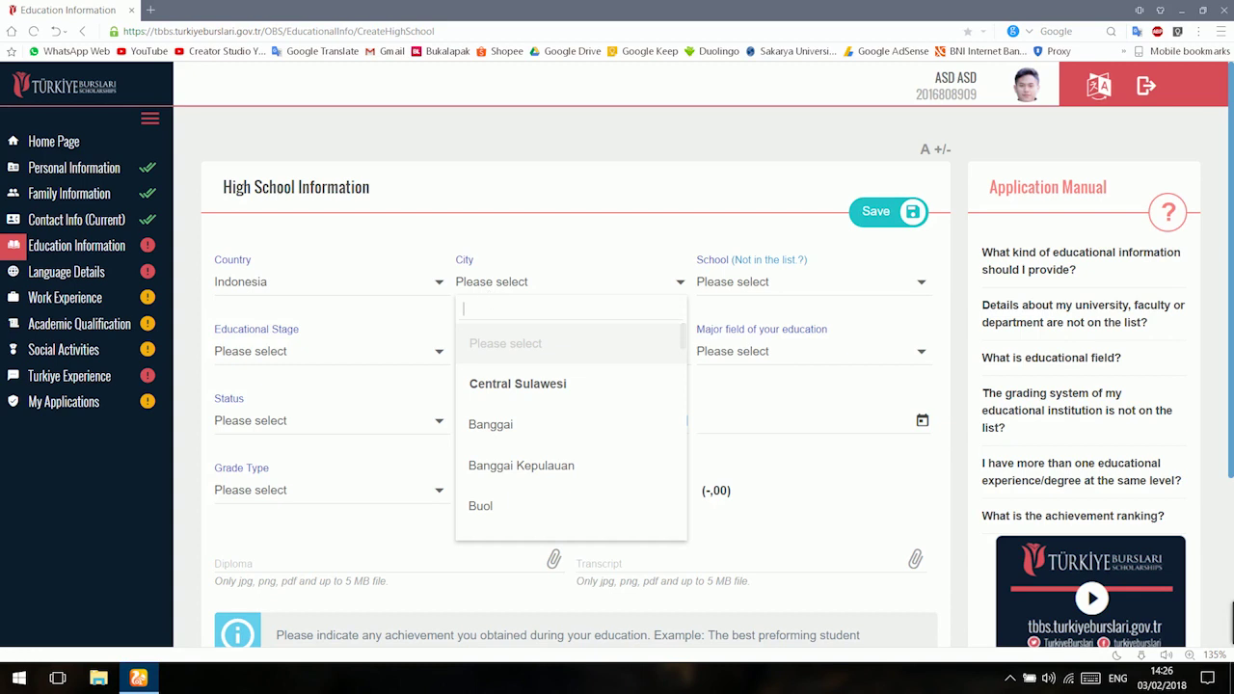
left_click(490, 289)
left_click(490, 289)
type("jakarta pusat")
key("Return")
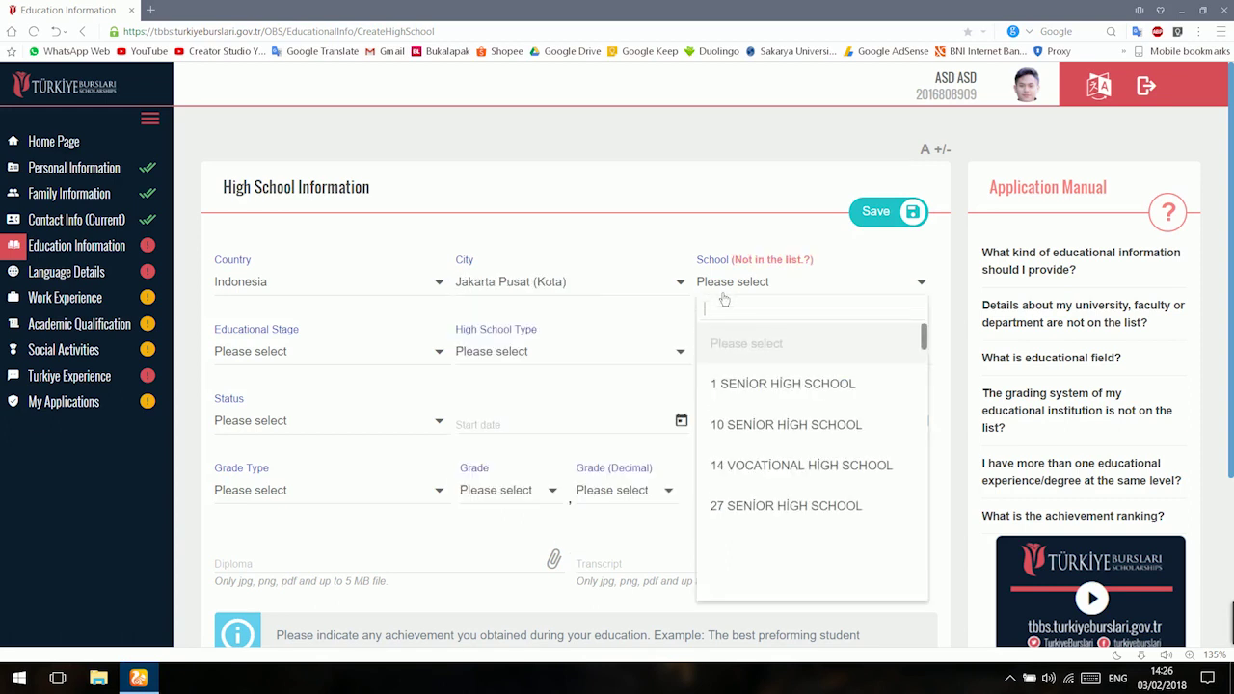
Enter SMA MUHAMMADIYAH 156 as an unlisted school name.
scroll(730, 414, "down", 10)
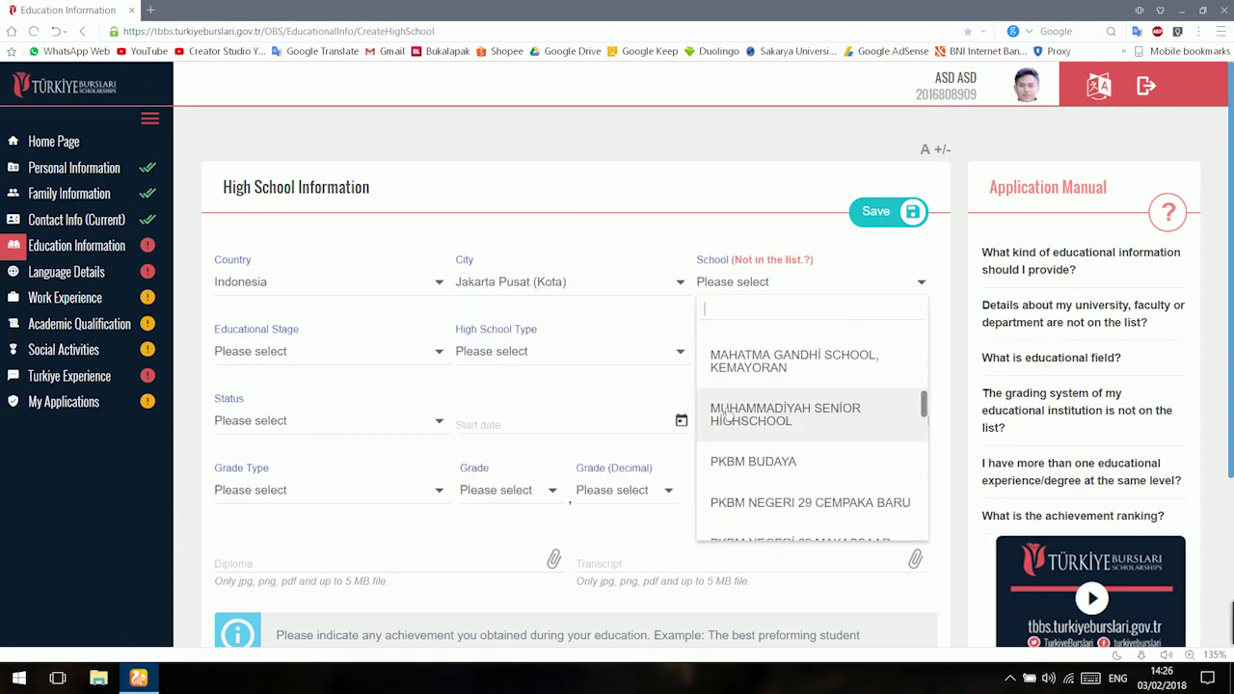
scroll(730, 413, "down", 15)
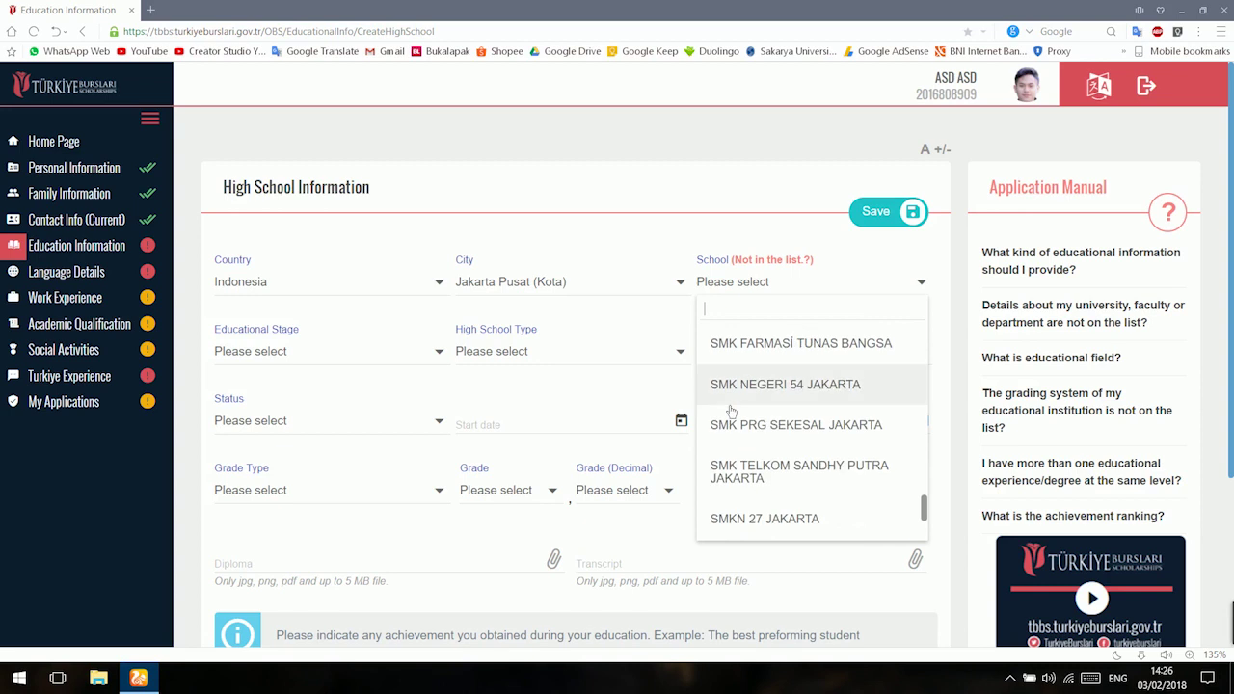
scroll(730, 414, "up", 3)
scroll(729, 414, "down", 3)
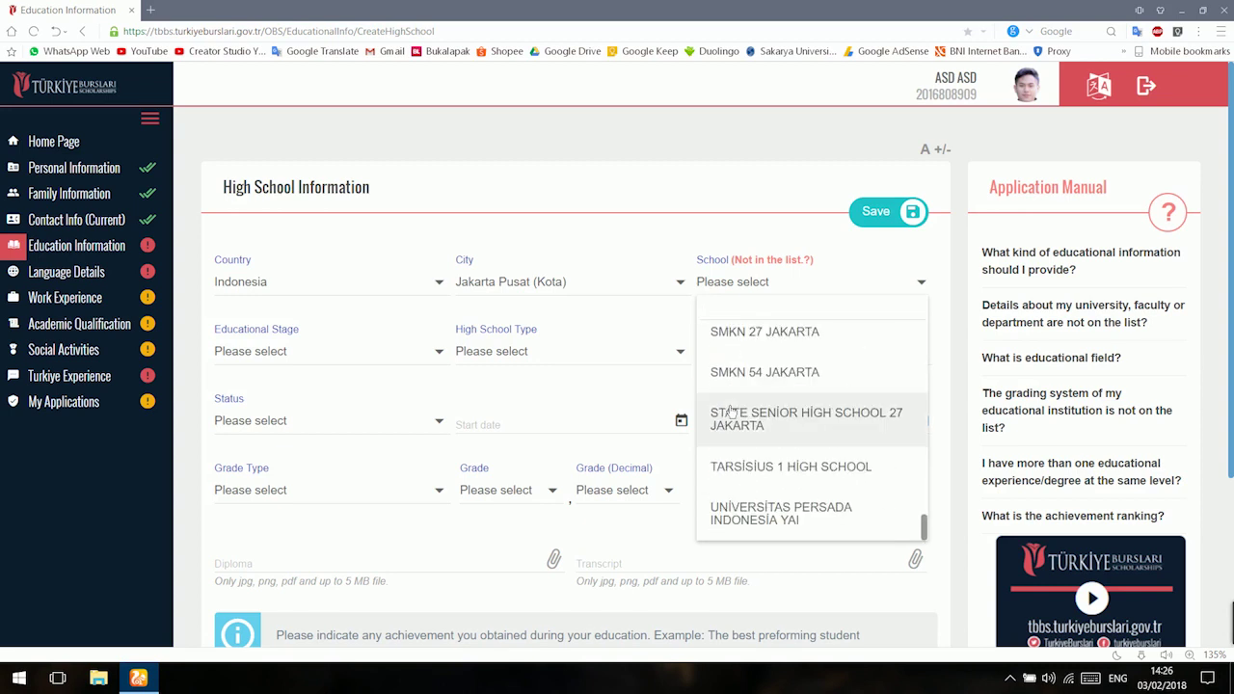
left_click(738, 266)
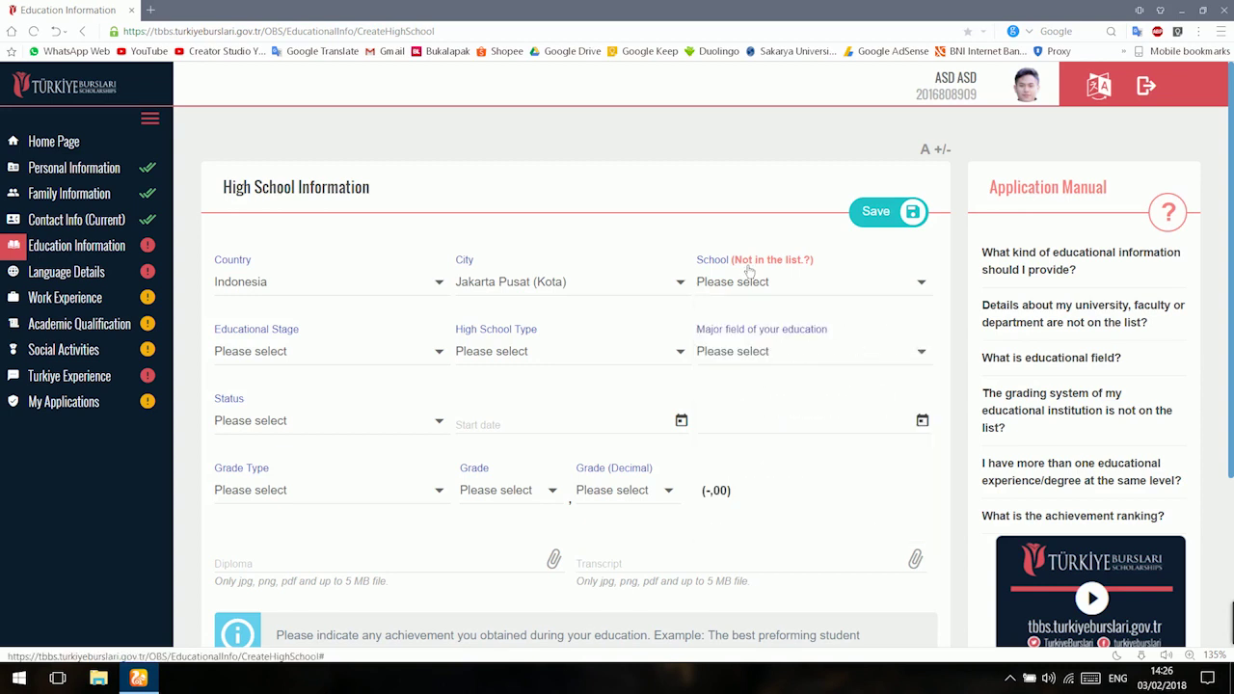
left_click(752, 261)
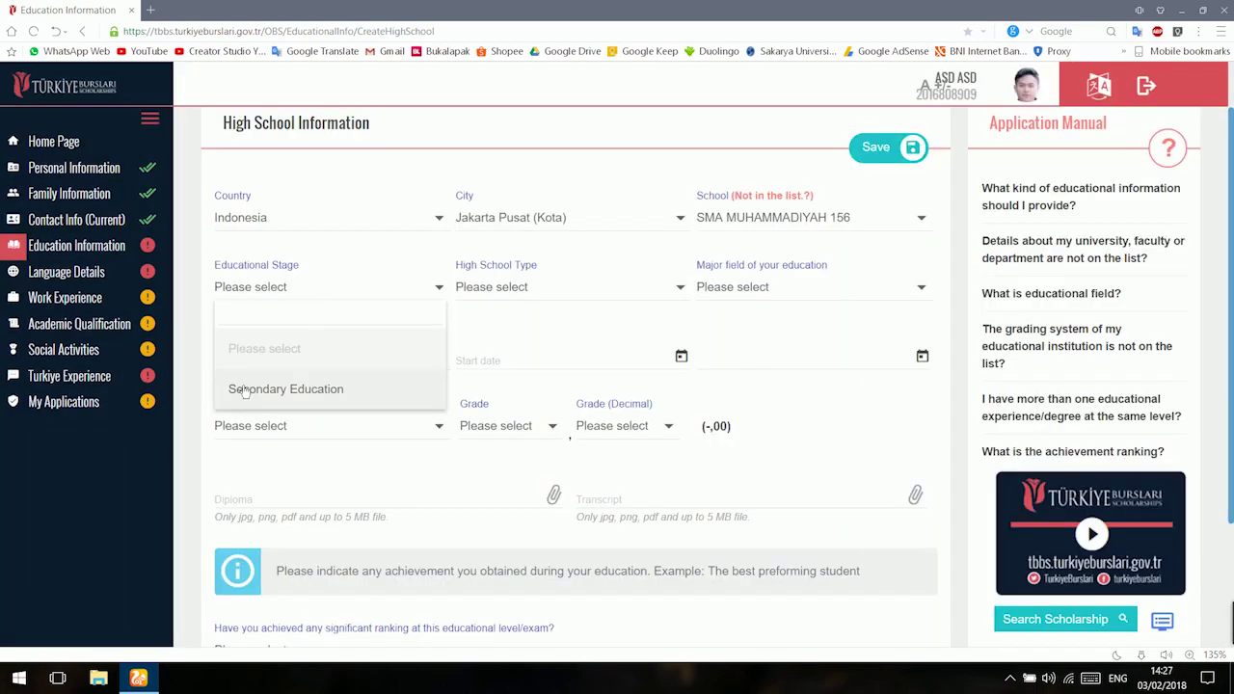
Set Secondary Education, General High School, Science/Natural Sciences major, and graduated status.
left_click(245, 391)
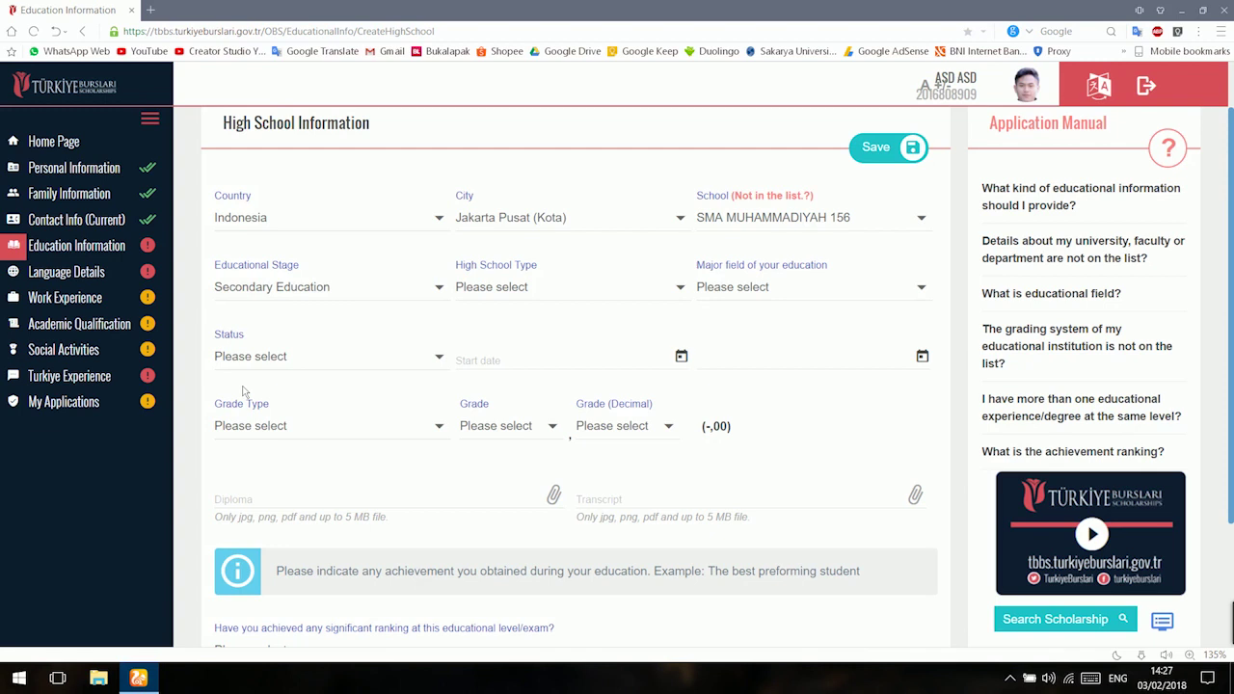
left_click(501, 287)
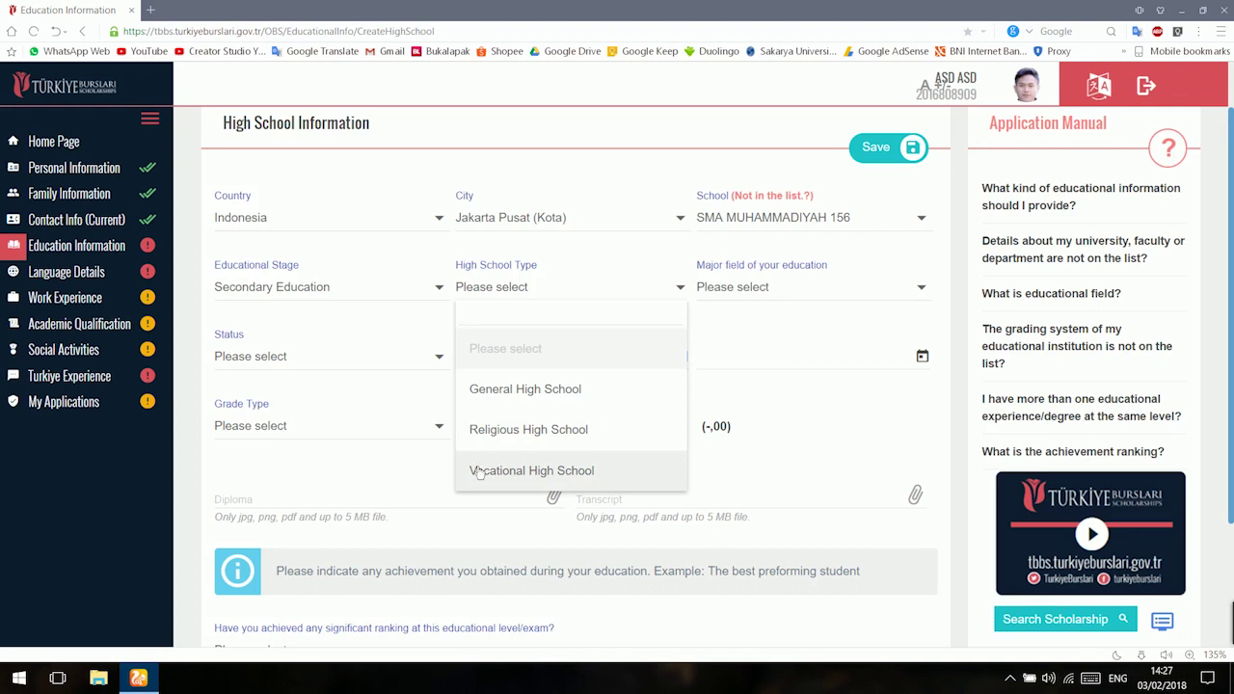
left_click(519, 403)
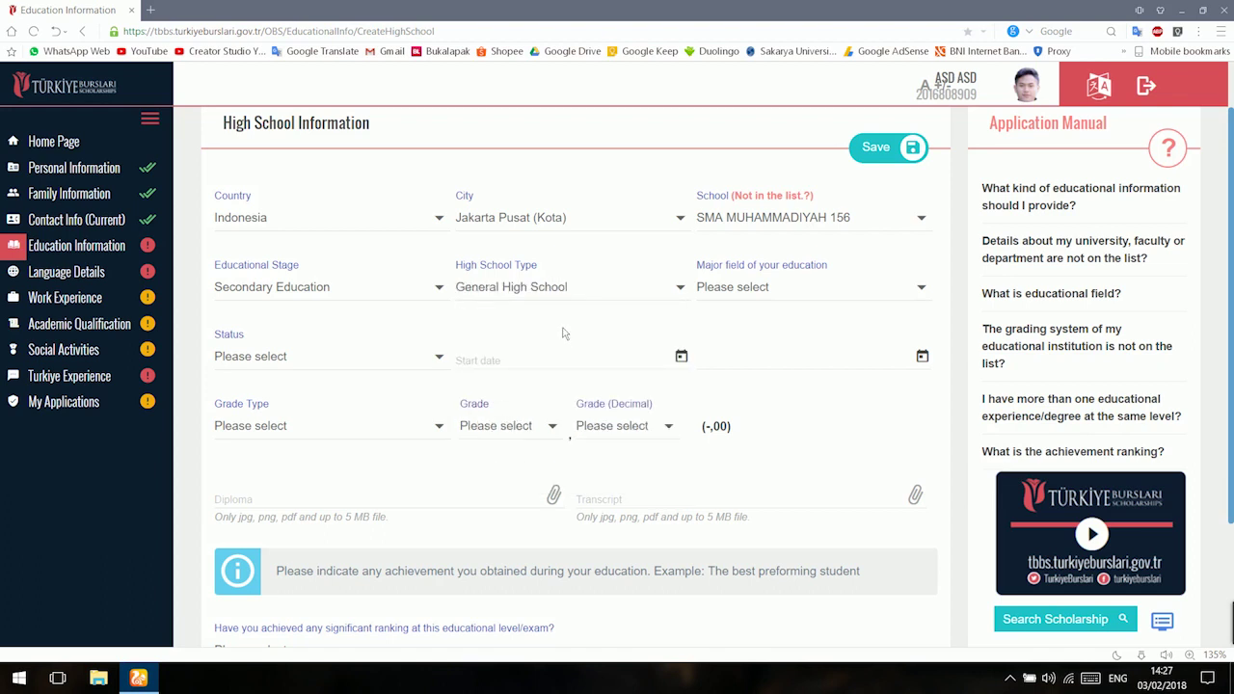
left_click(781, 291)
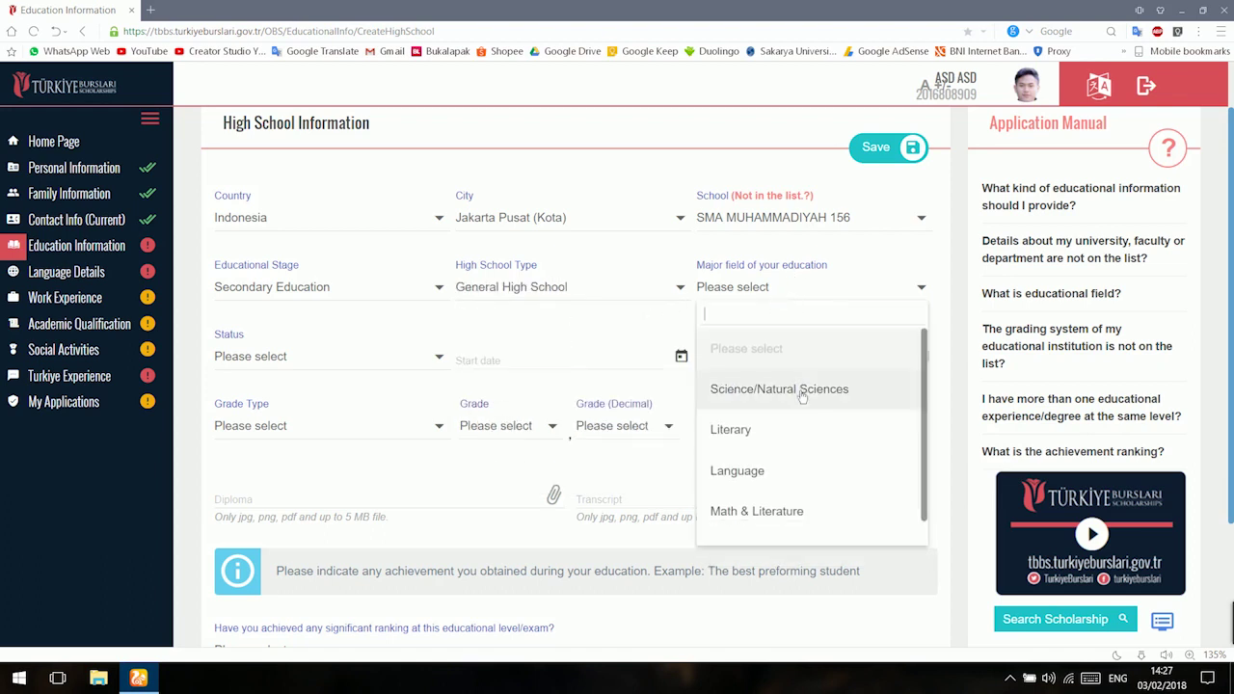
scroll(799, 394, "down", 1)
scroll(799, 394, "up", 1)
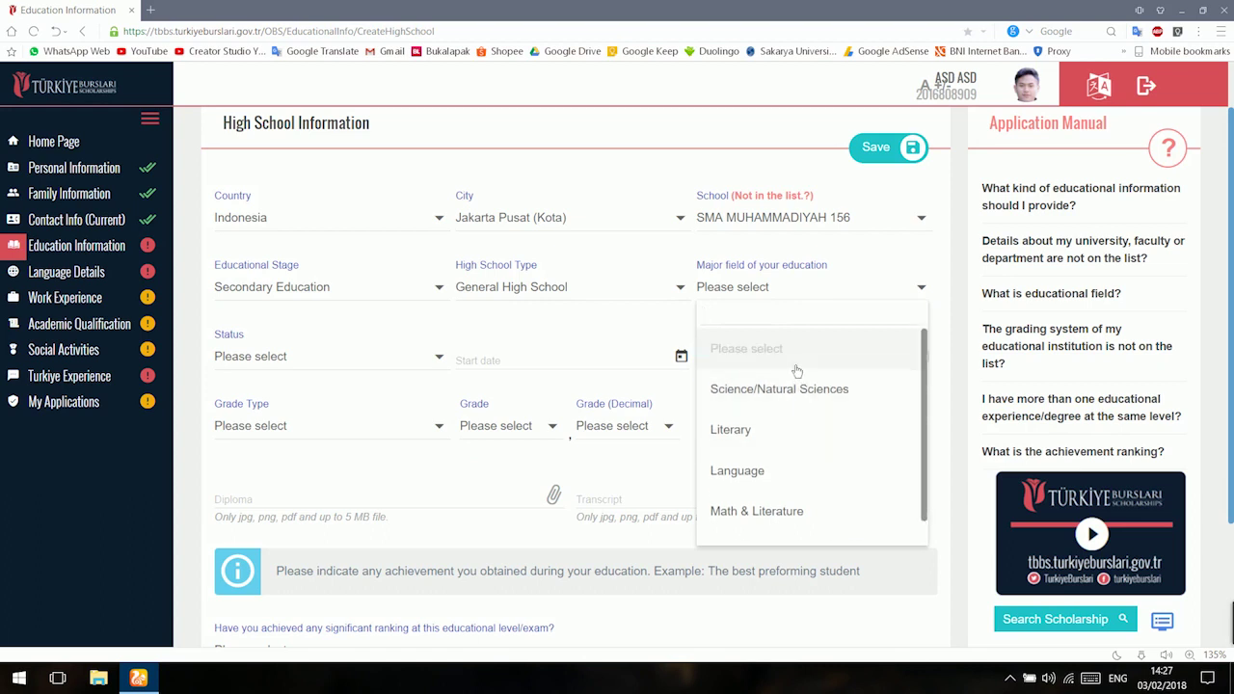
left_click(800, 391)
left_click(299, 365)
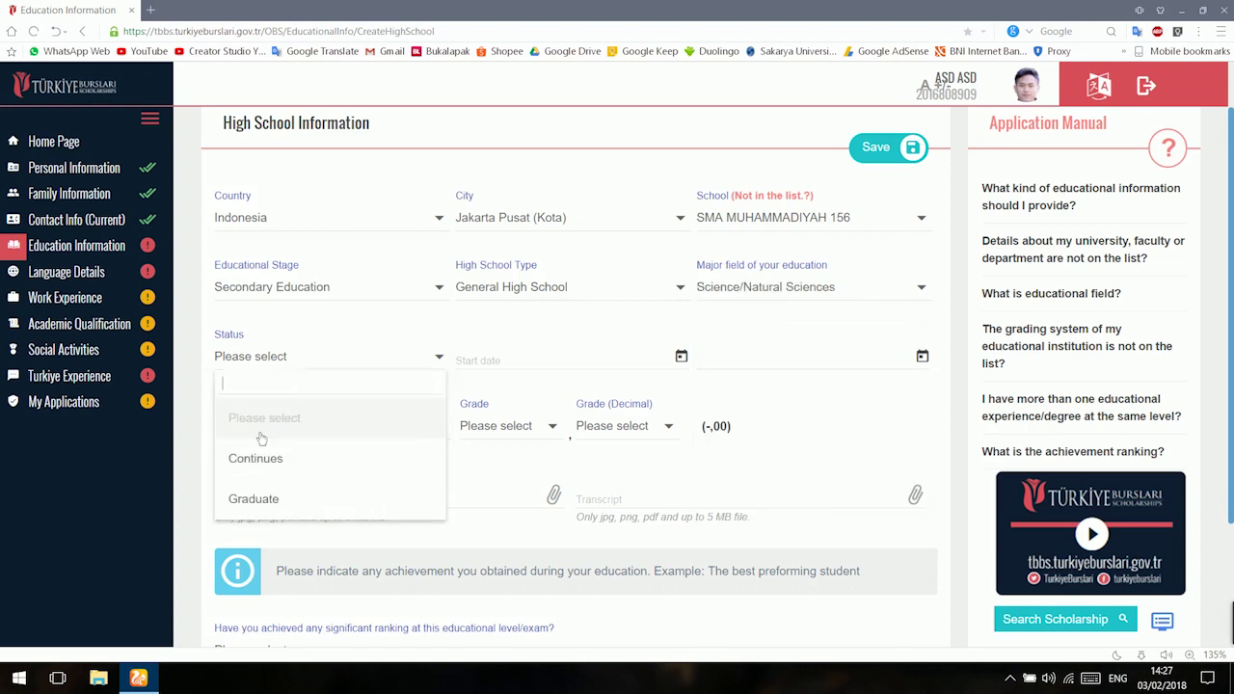
left_click(307, 499)
Set the start date to 17/06/2015 and begin choosing the graduation date.
left_click(528, 369)
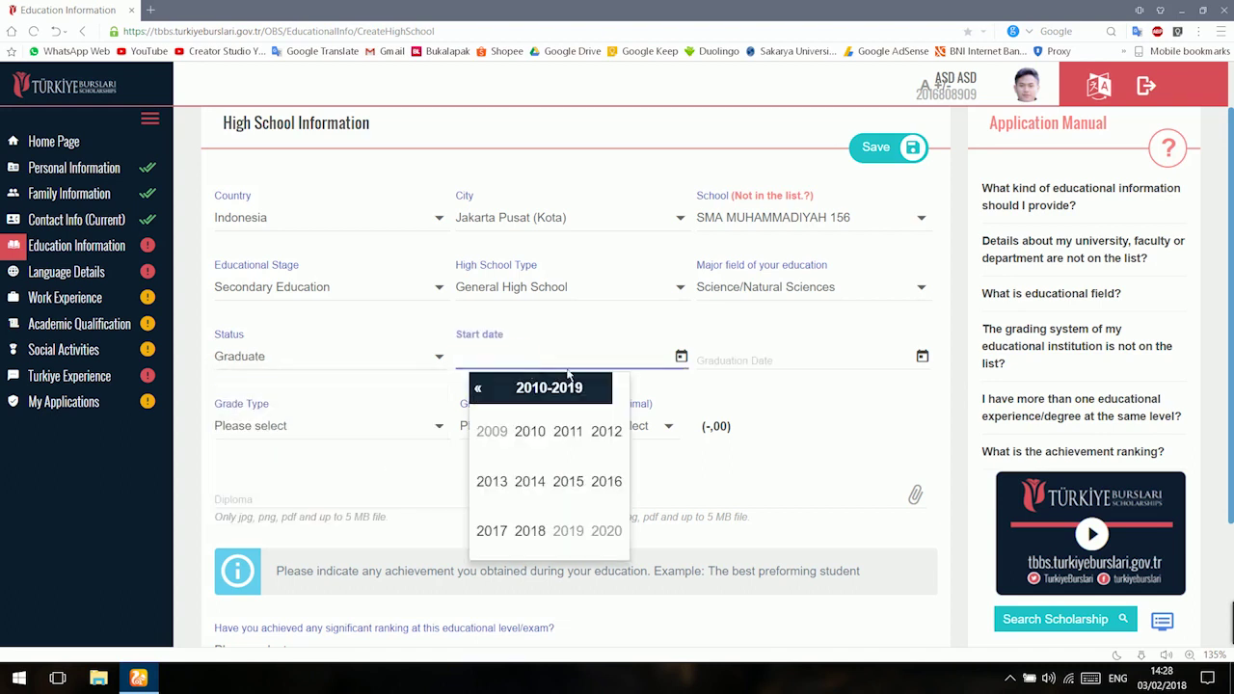
left_click(477, 389)
left_click(478, 389)
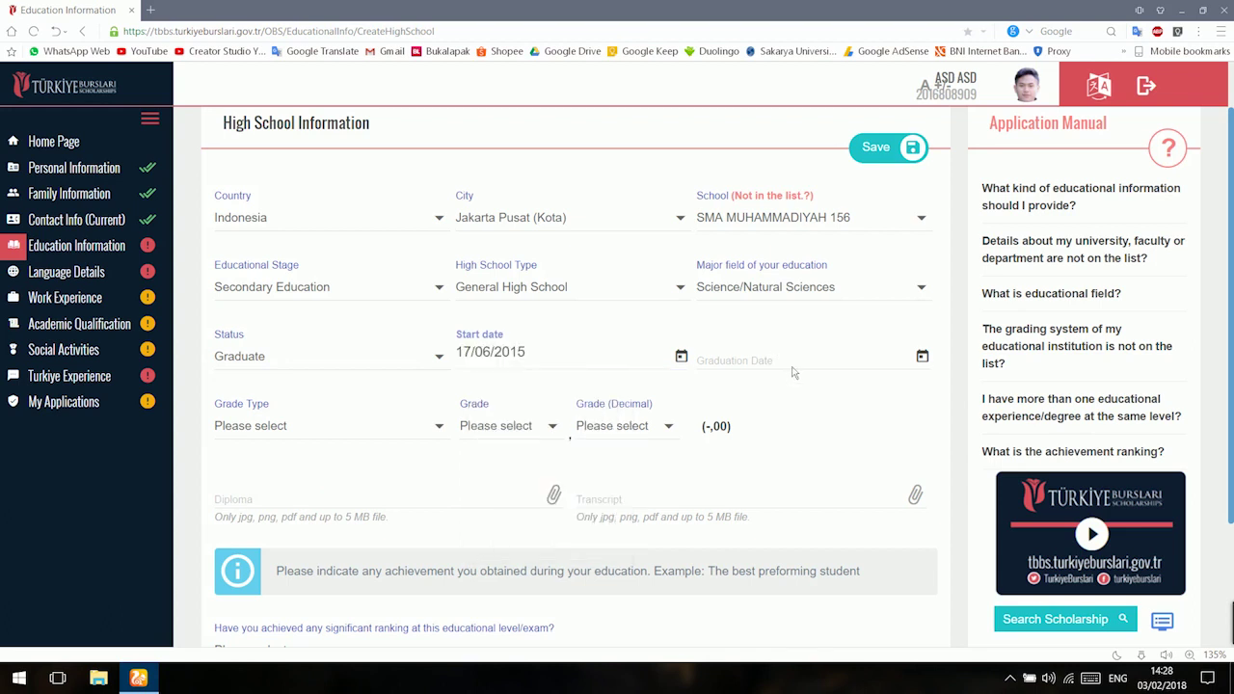
left_click(774, 352)
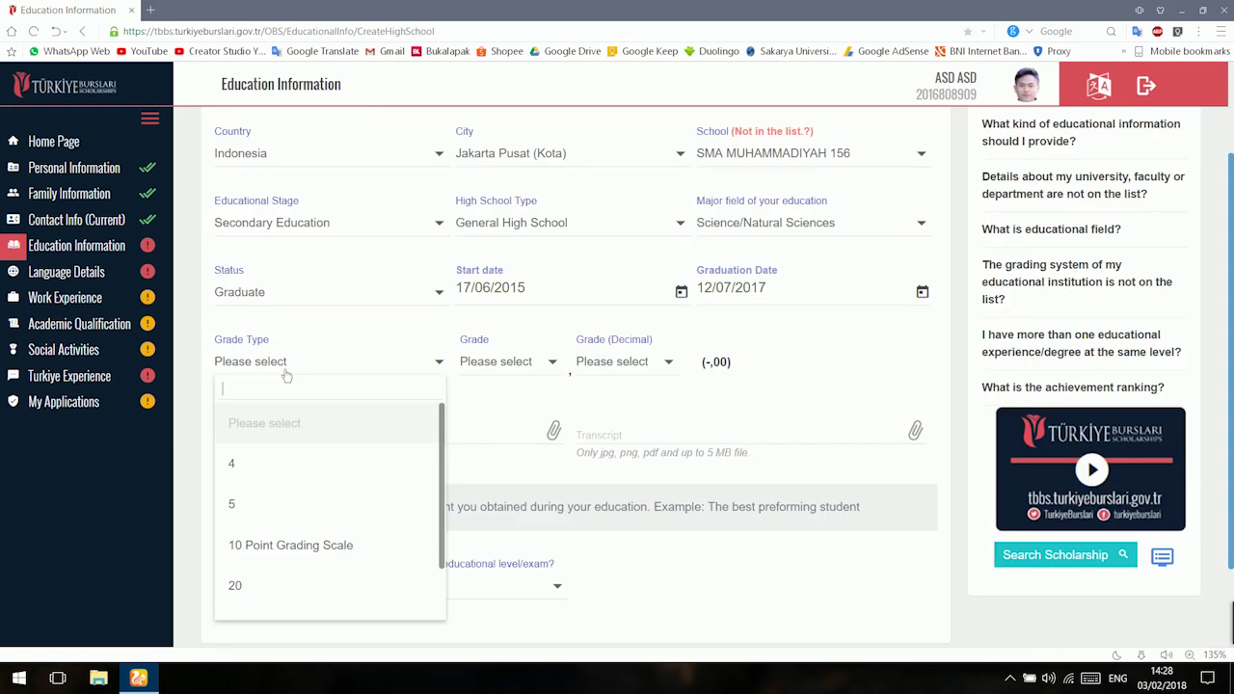
Set the grade type to the 100-point scale.
scroll(292, 465, "down", 1)
scroll(293, 464, "up", 1)
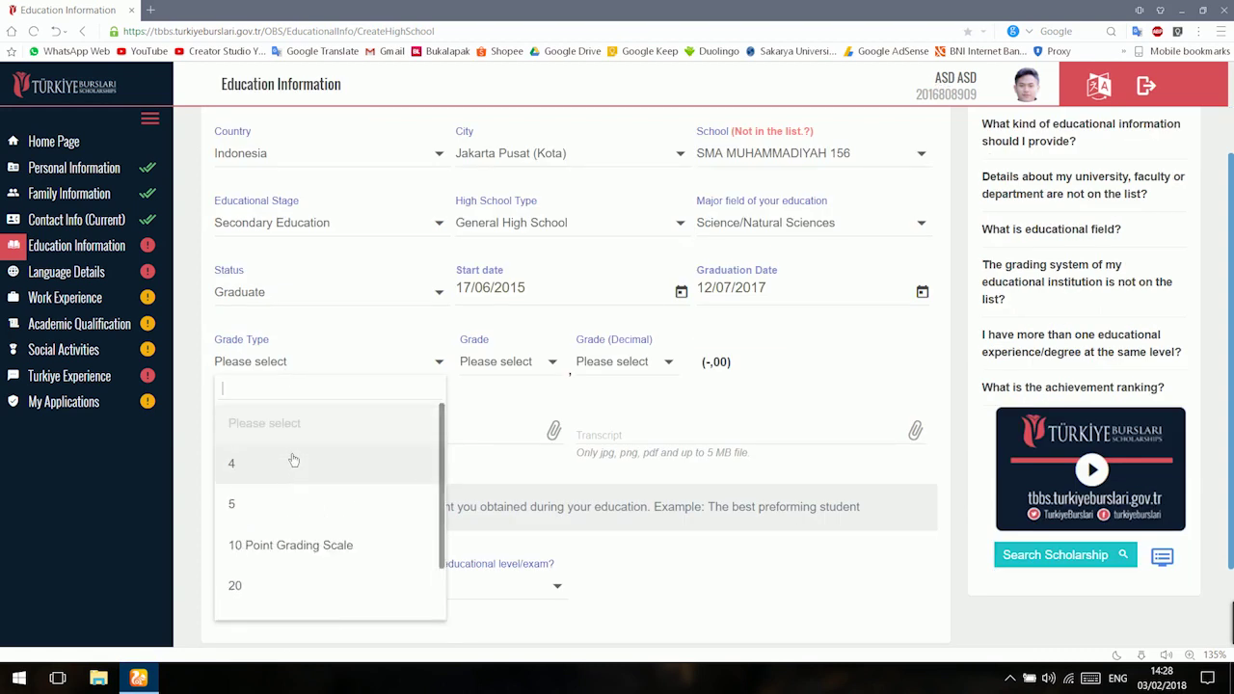
scroll(311, 437, "down", 1)
scroll(311, 437, "up", 1)
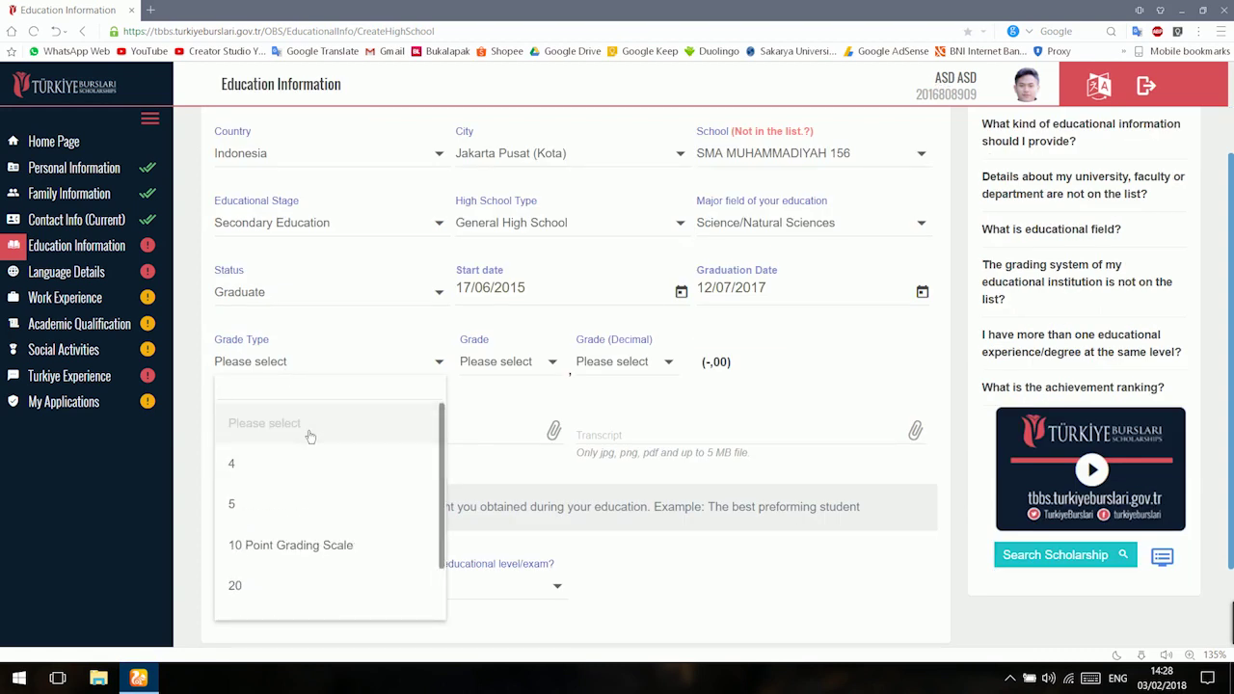
scroll(311, 437, "down", 1)
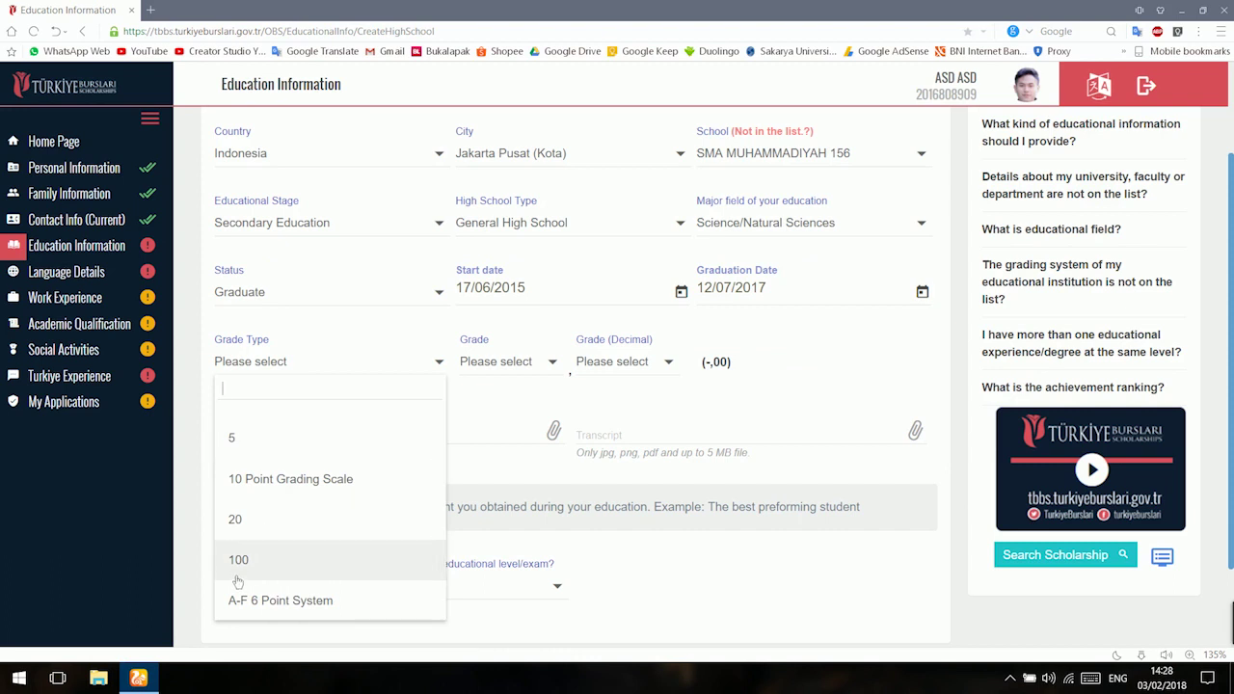
left_click(238, 561)
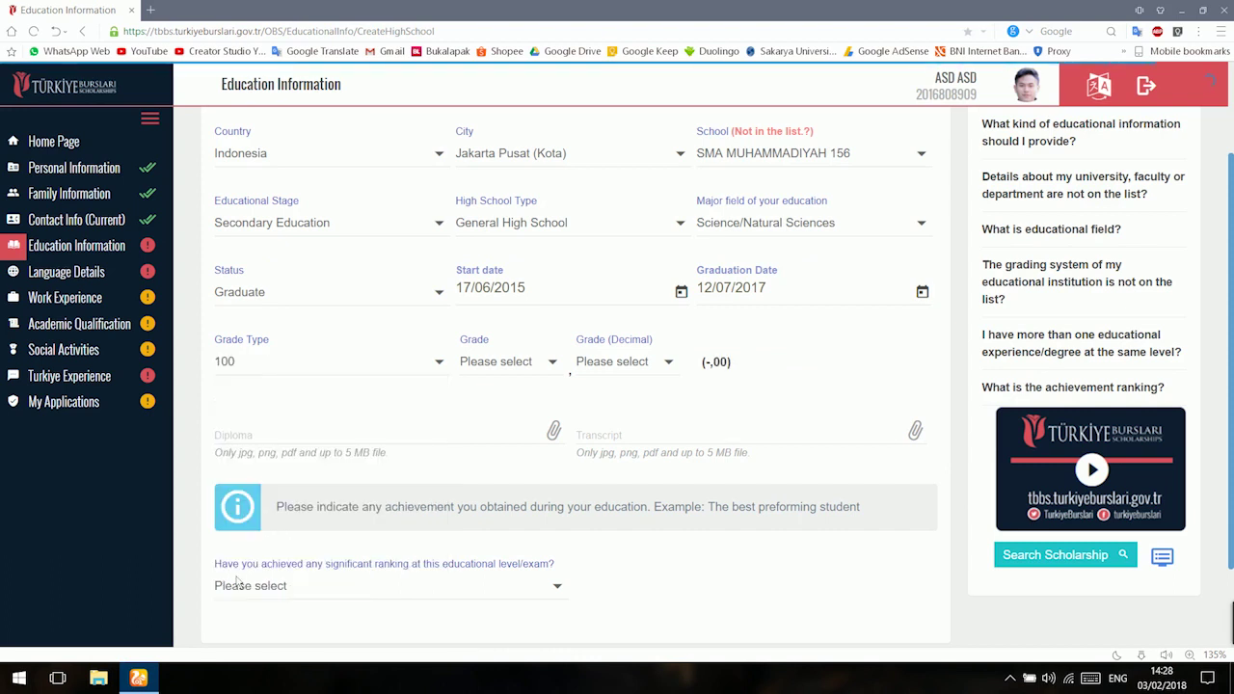
left_click(432, 387)
scroll(408, 435, "up", 1)
scroll(408, 449, "down", 1)
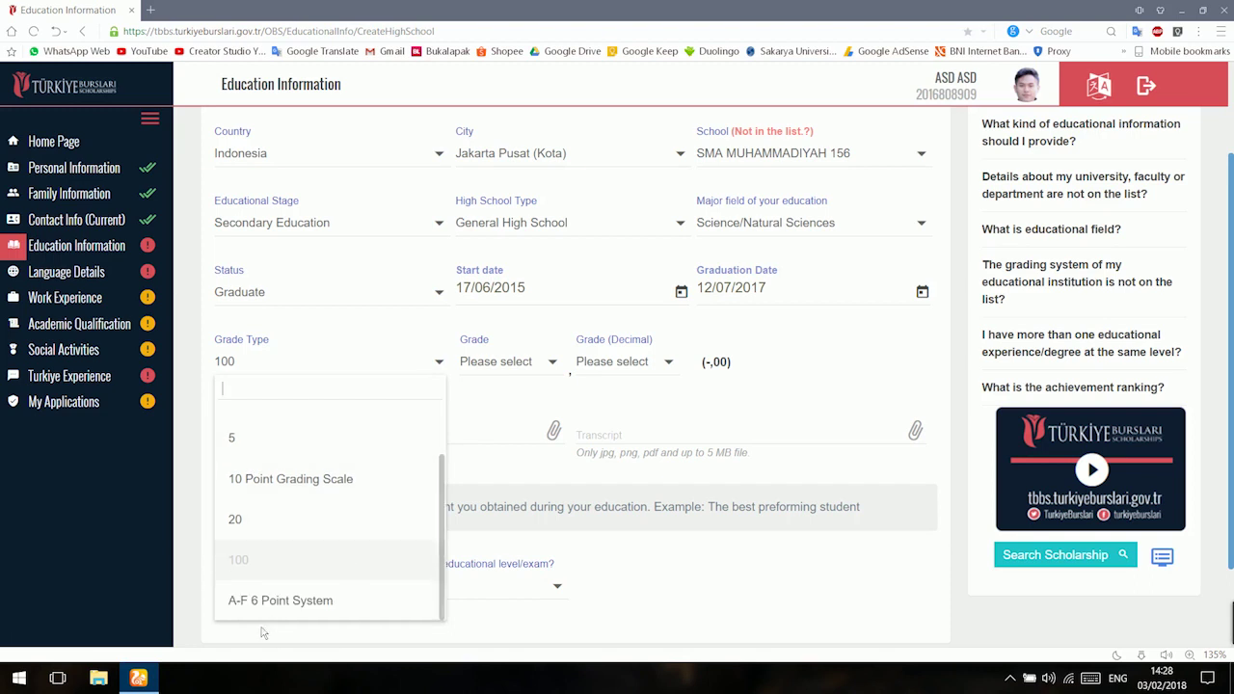
left_click(289, 600)
left_click(381, 391)
left_click(469, 358)
left_click(473, 361)
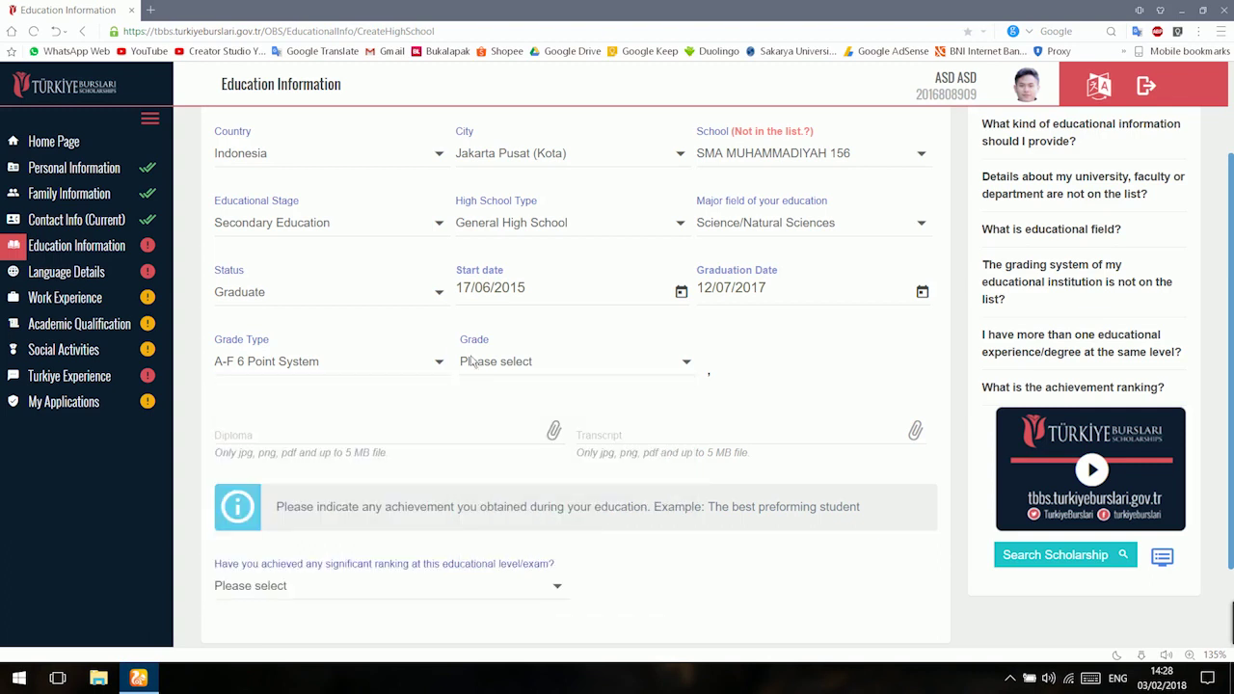
key("Up")
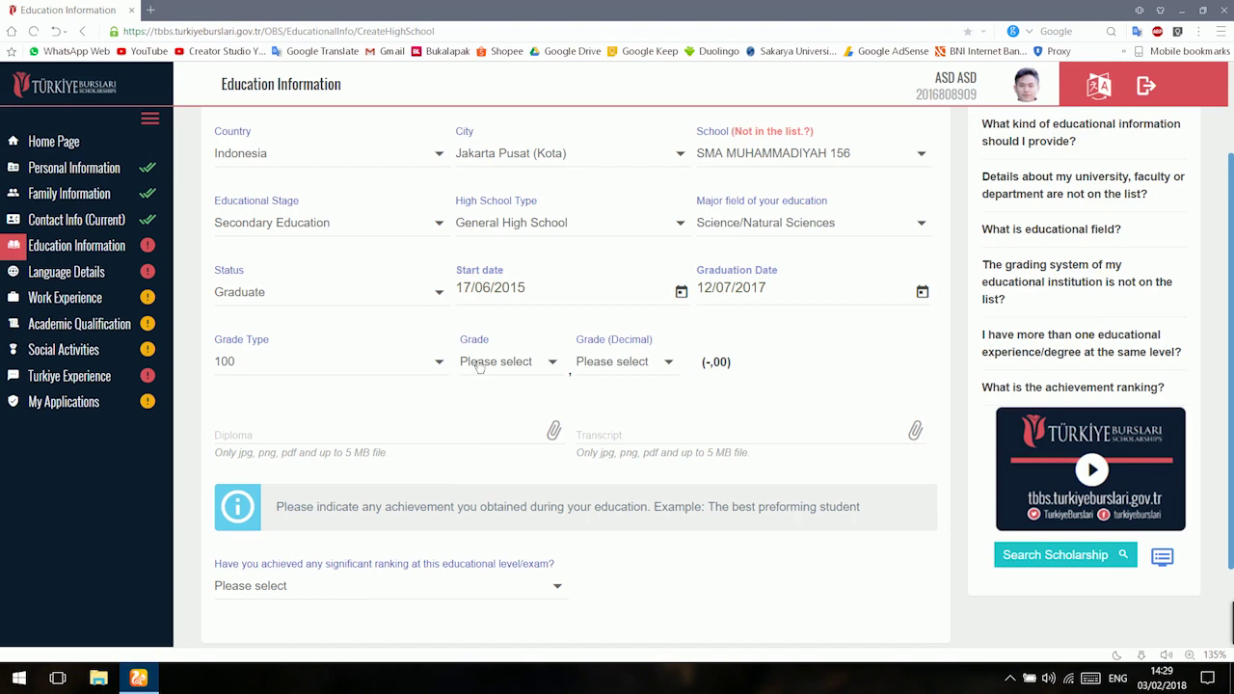
Choose grade 95 with decimal 98 and review the significant ranking question.
left_click(479, 364)
scroll(478, 365, "down", 1)
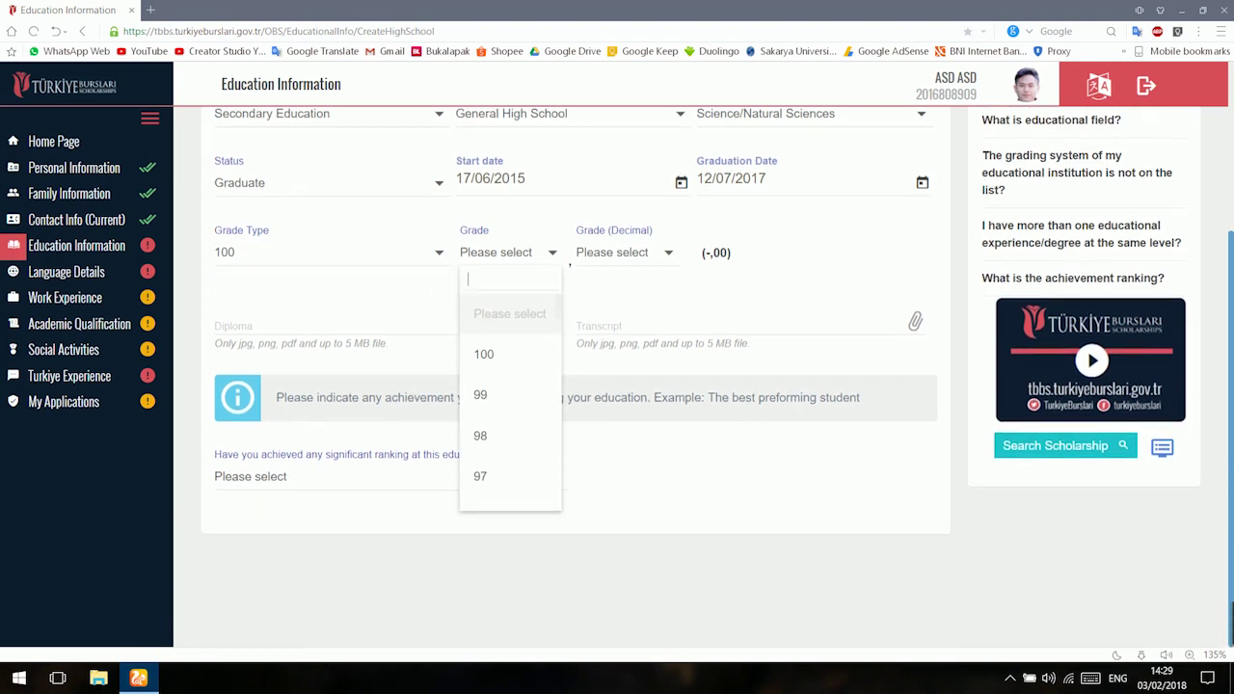
scroll(496, 378, "down", 2)
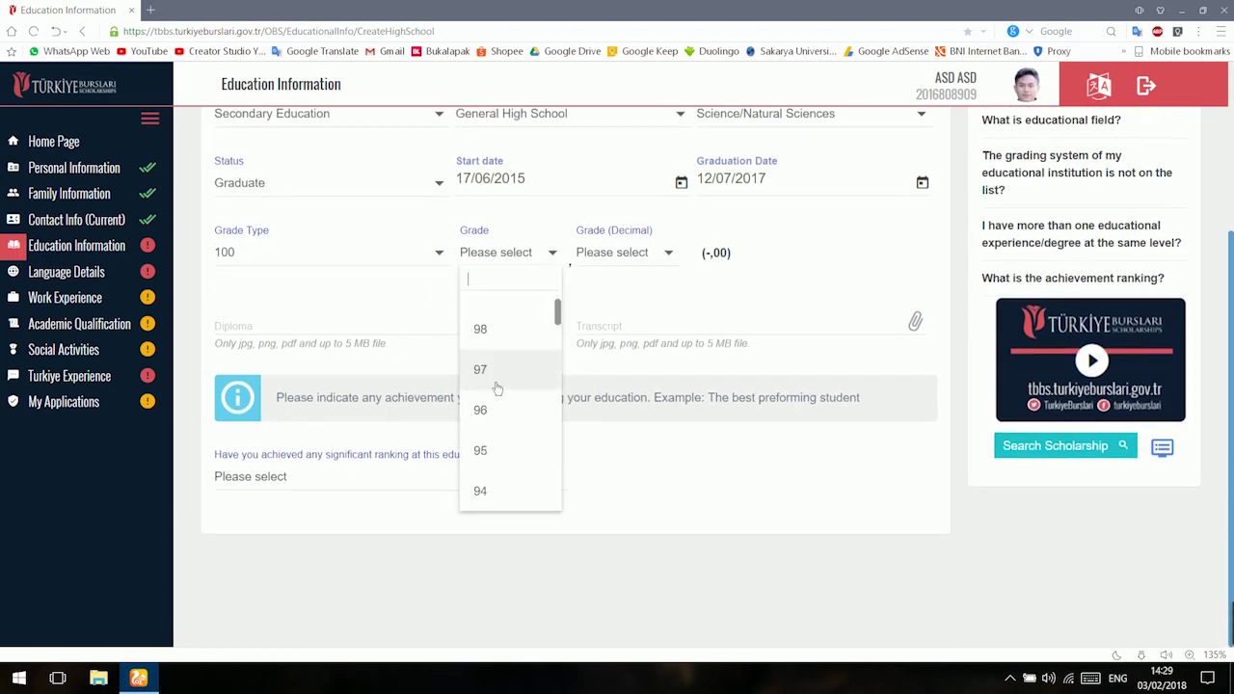
scroll(504, 387, "down", 3)
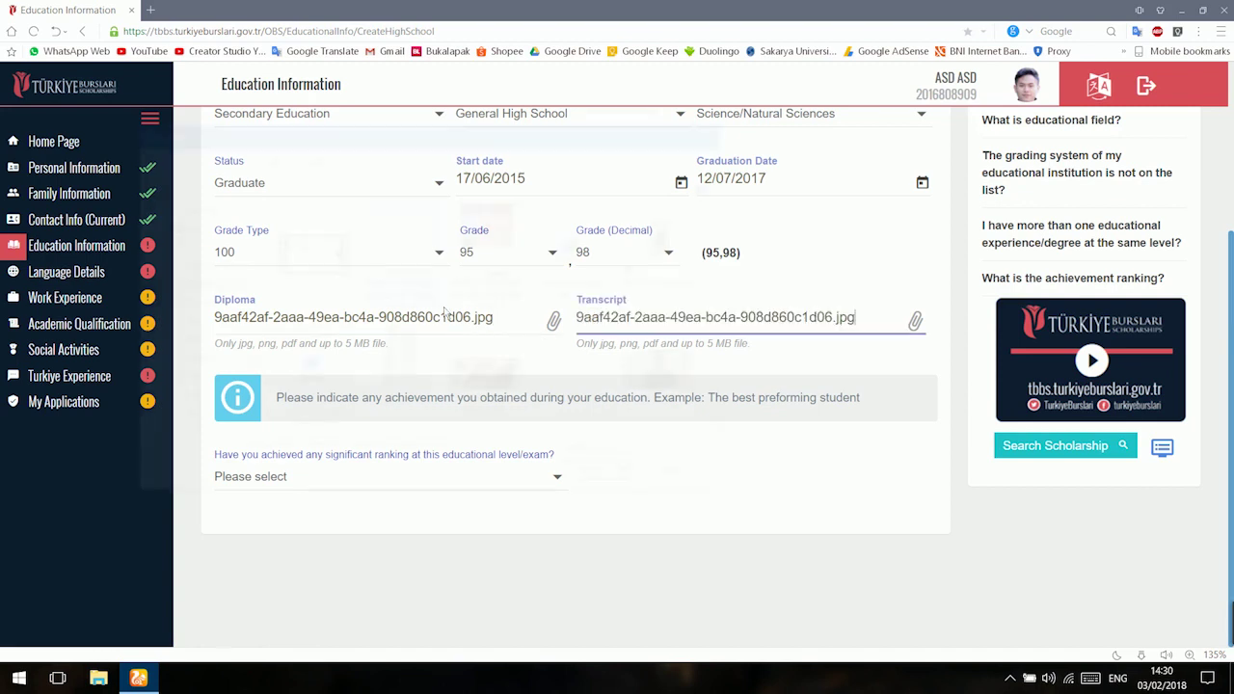
left_click(398, 488)
left_click(618, 507)
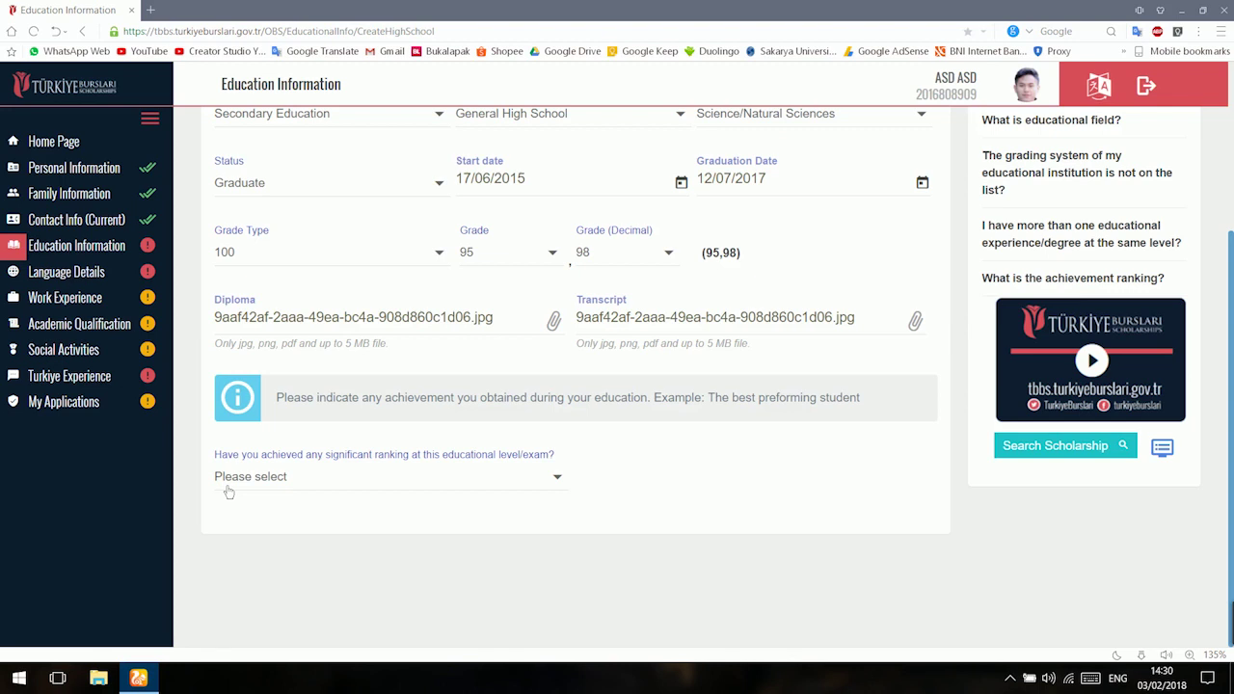
Answer Yes to the significant ranking question and set the achievement level to School.
left_click(228, 489)
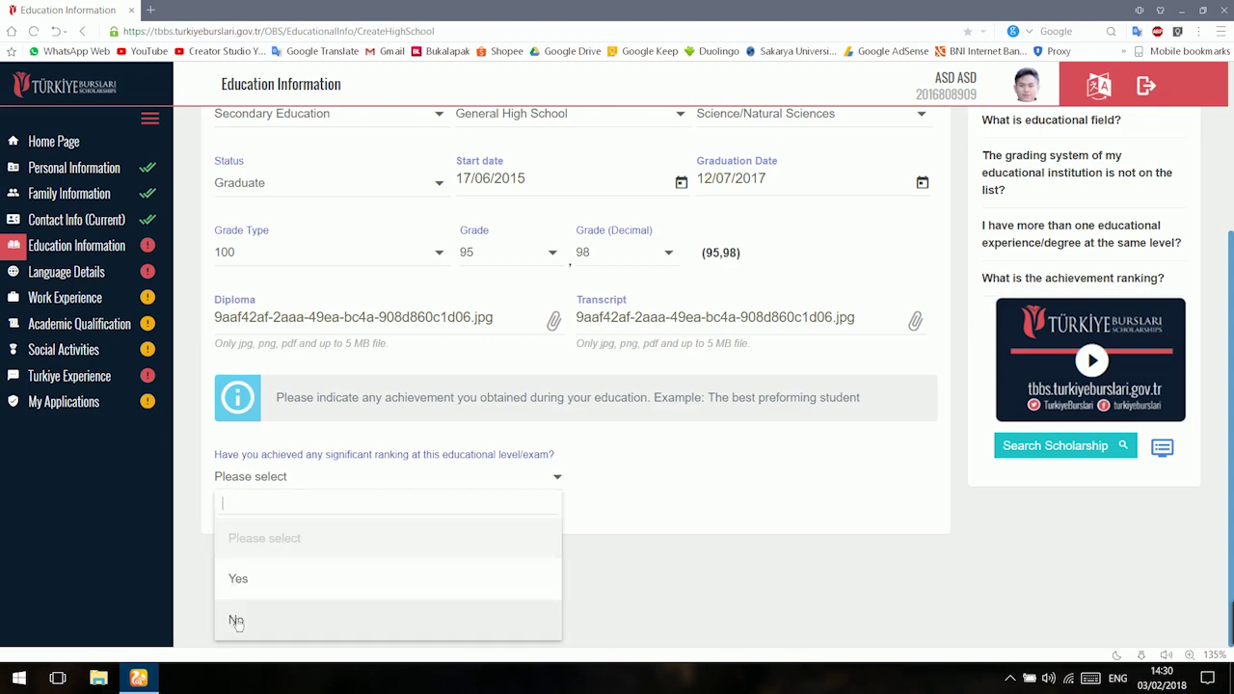
left_click(265, 581)
scroll(263, 583, "down", 2)
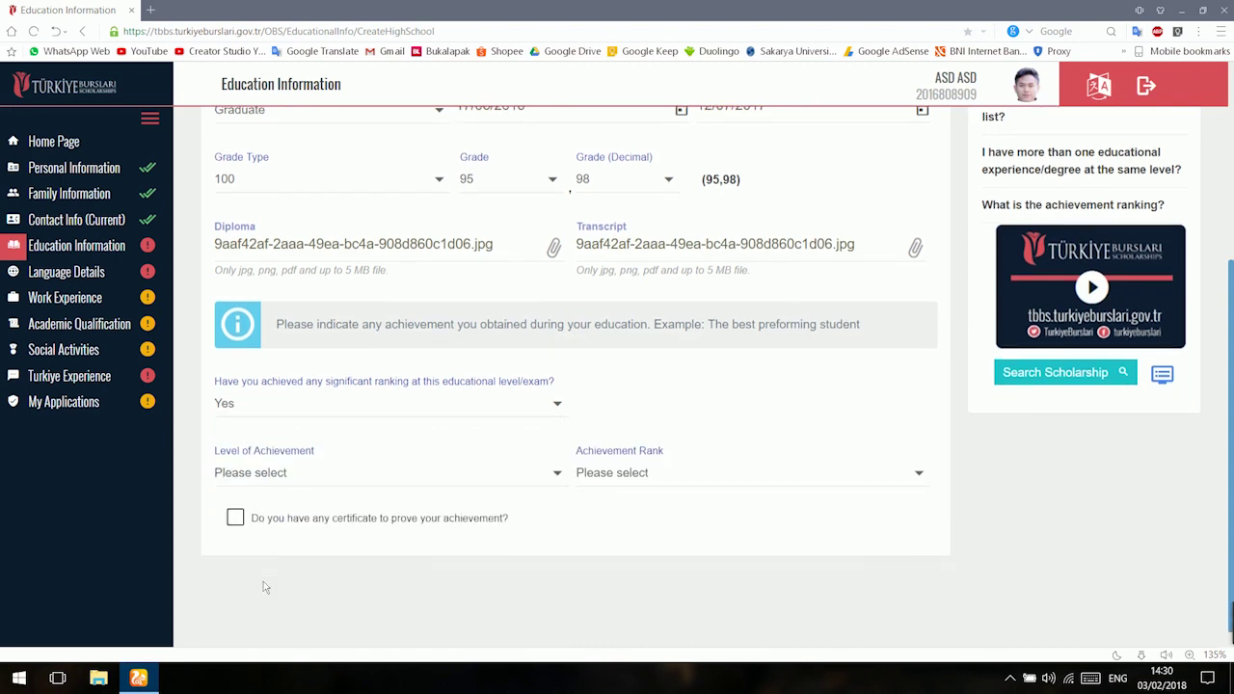
left_click(307, 461)
scroll(181, 520, "down", 1)
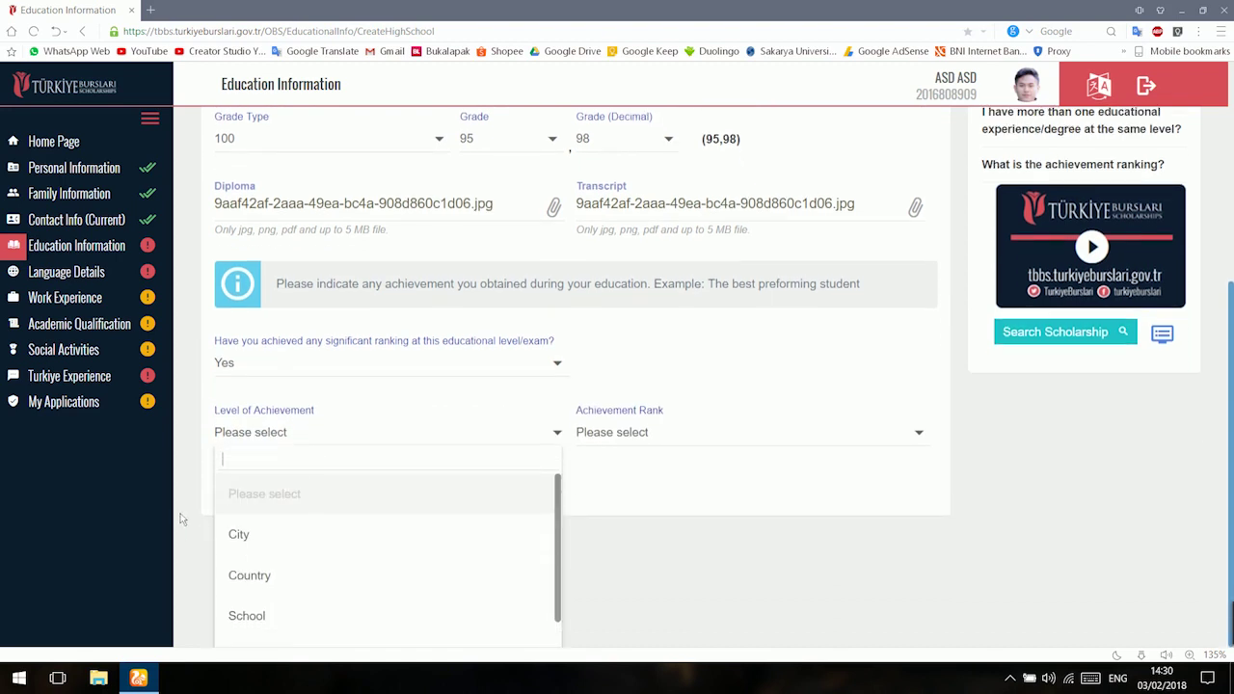
scroll(253, 565, "down", 1)
left_click(278, 586)
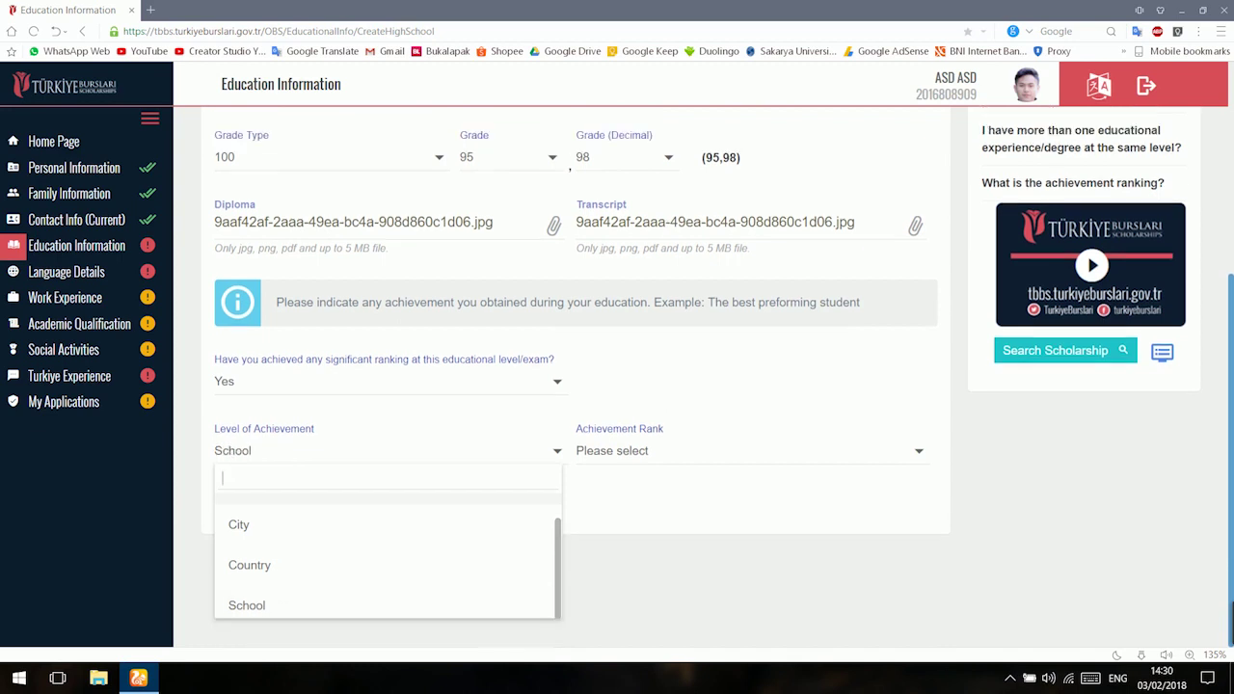
Set the achievement rank to 3, confirm a certificate proves it, and save the record.
left_click(612, 462)
scroll(653, 540, "down", 2)
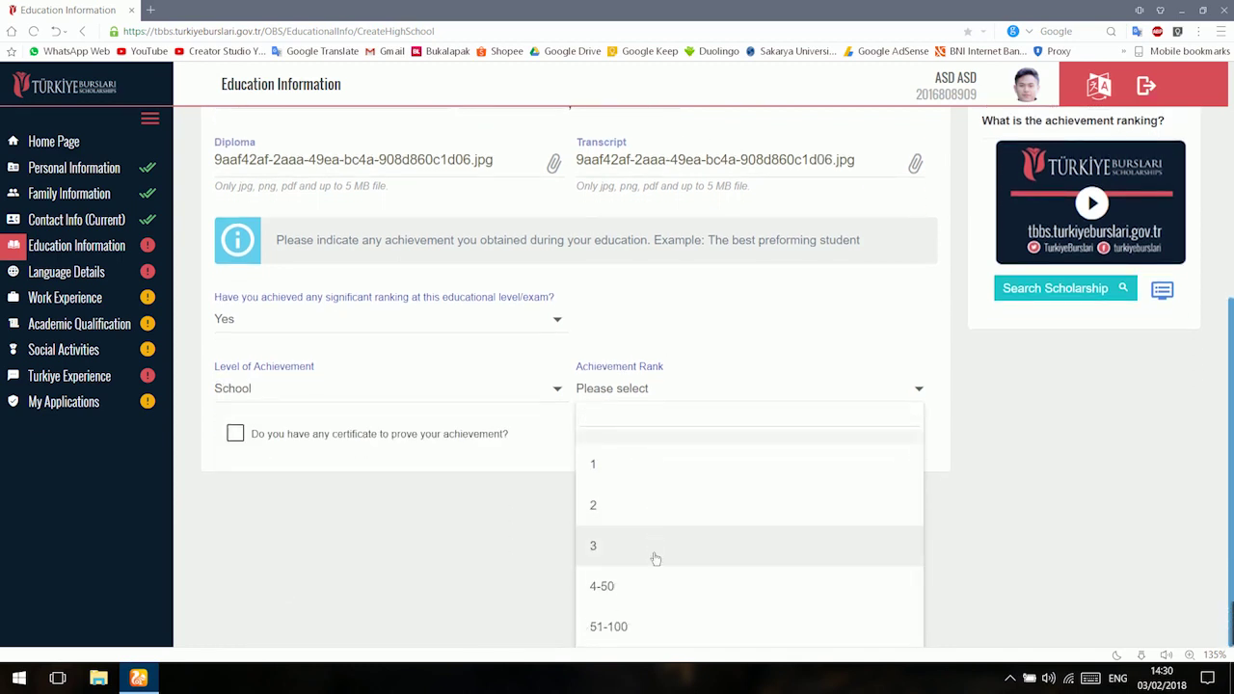
left_click(655, 558)
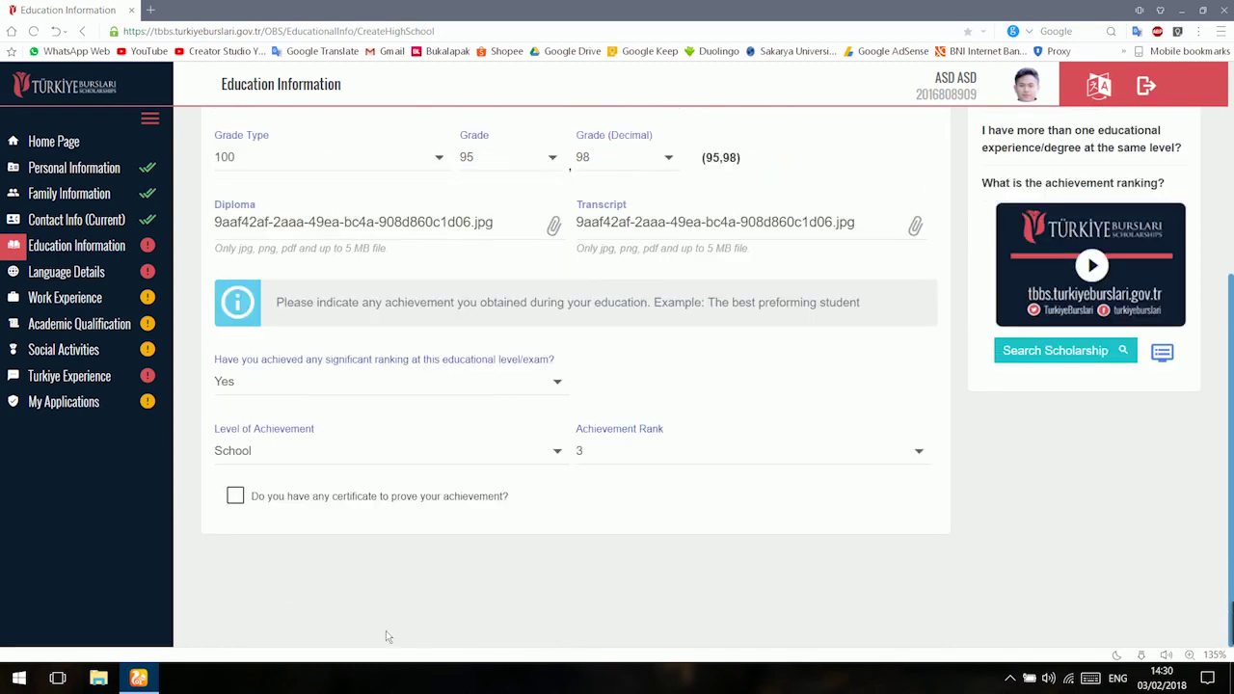
left_click(235, 495)
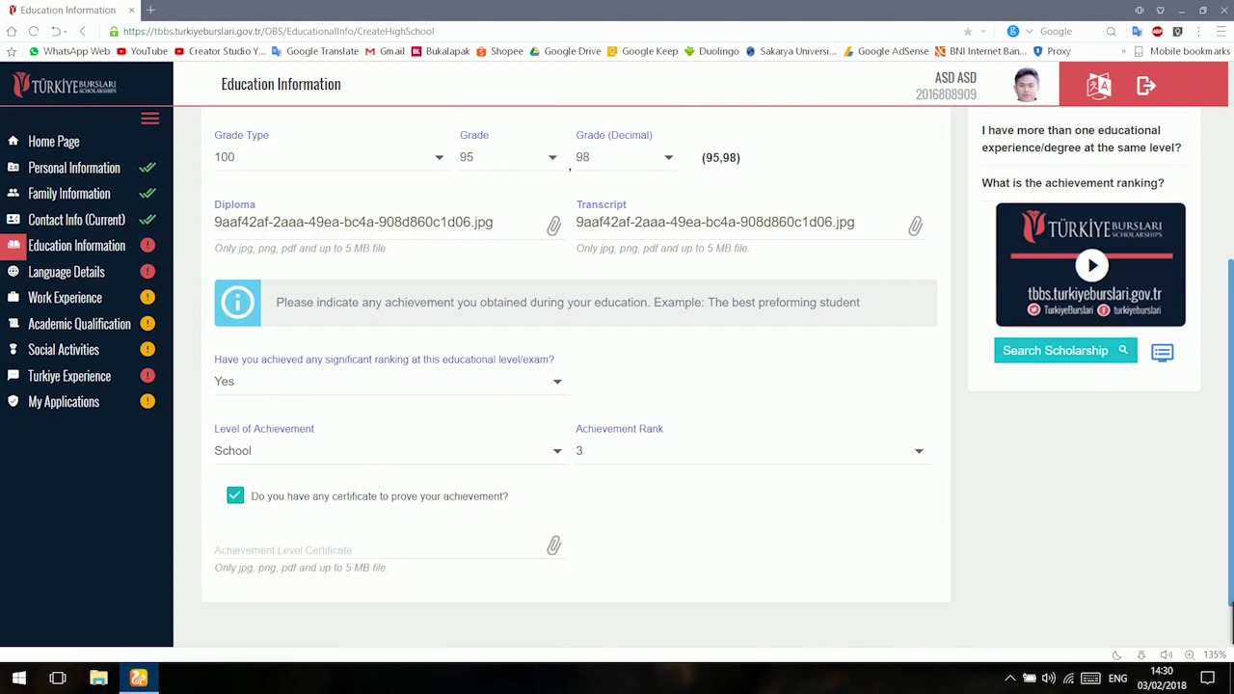
scroll(236, 496, "down", 1)
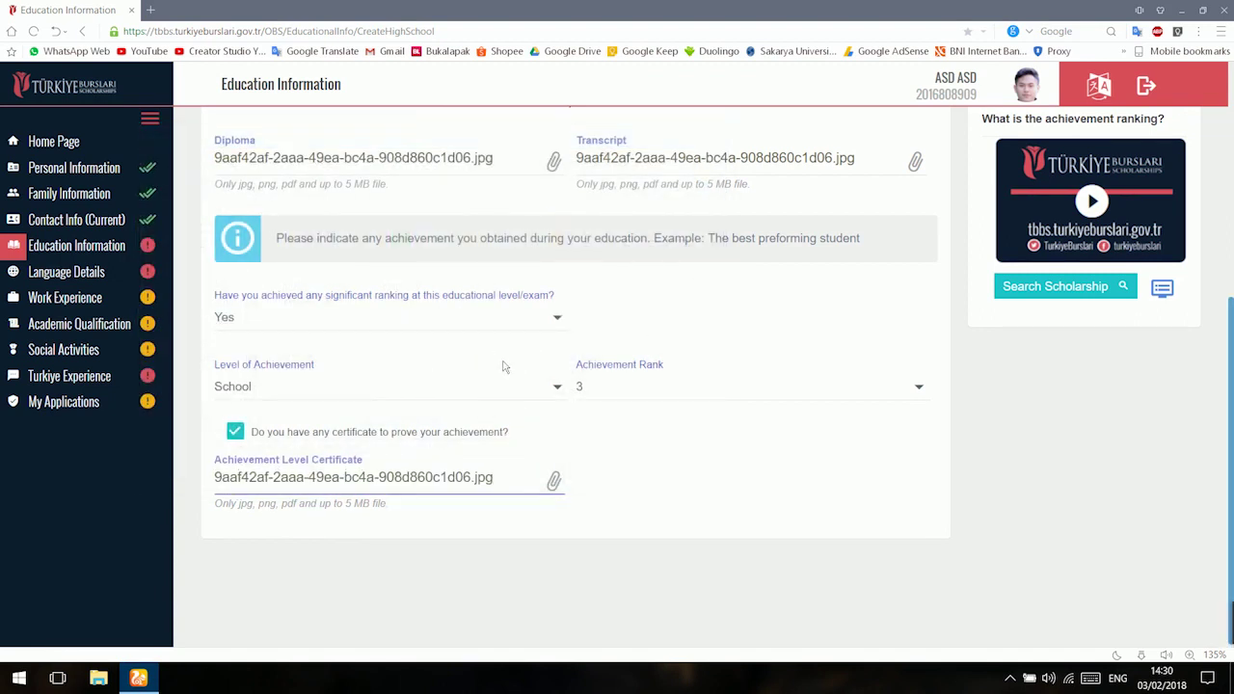
scroll(529, 373, "up", 2)
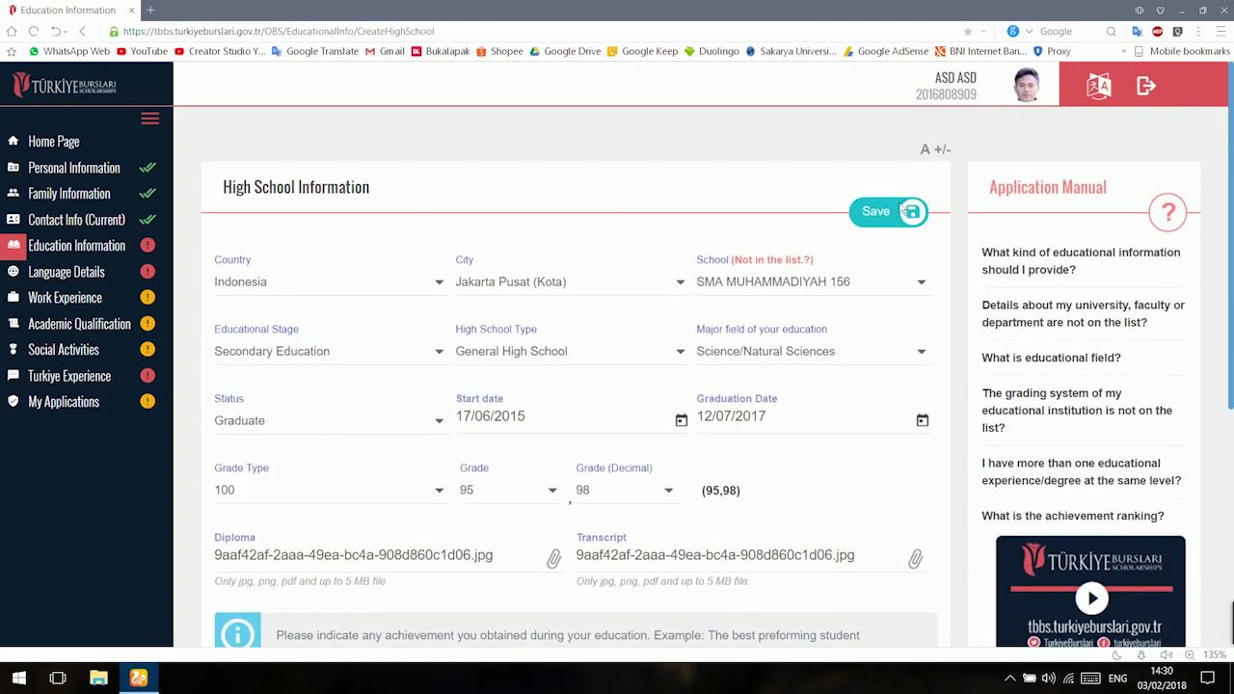
left_click(887, 212)
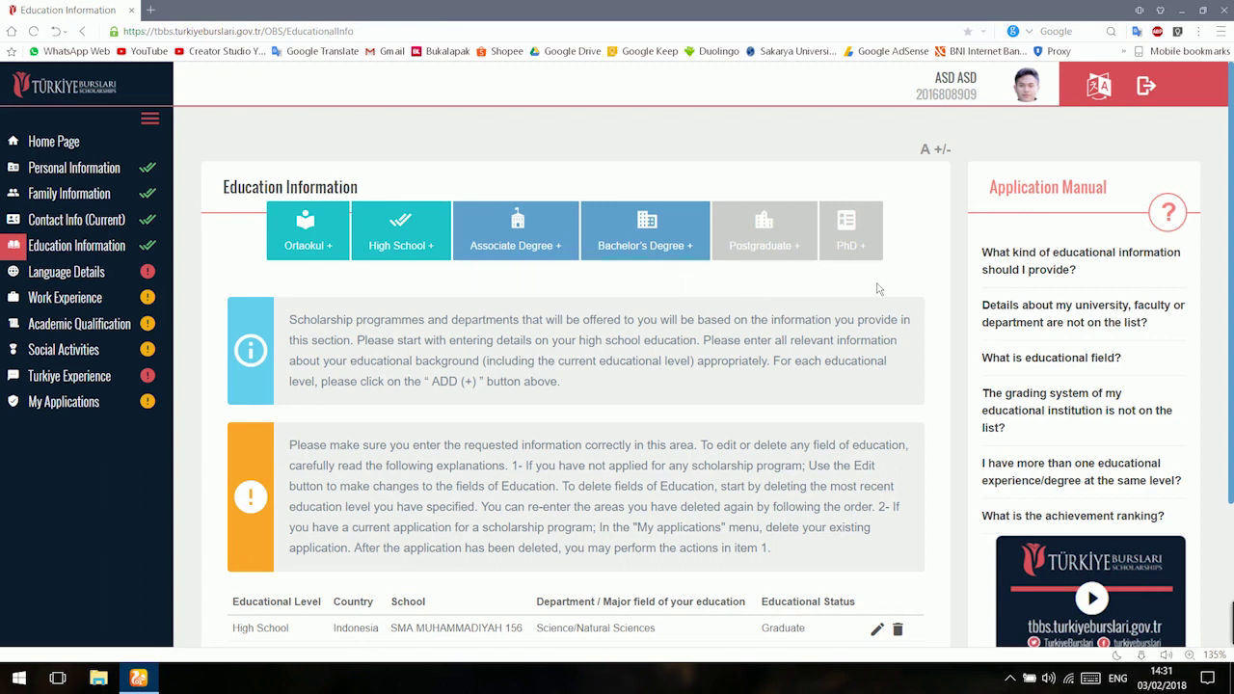
Set the native language to Indonesian (Bahasa Indonesia) and begin a new Other Language Skills entry.
left_click(65, 272)
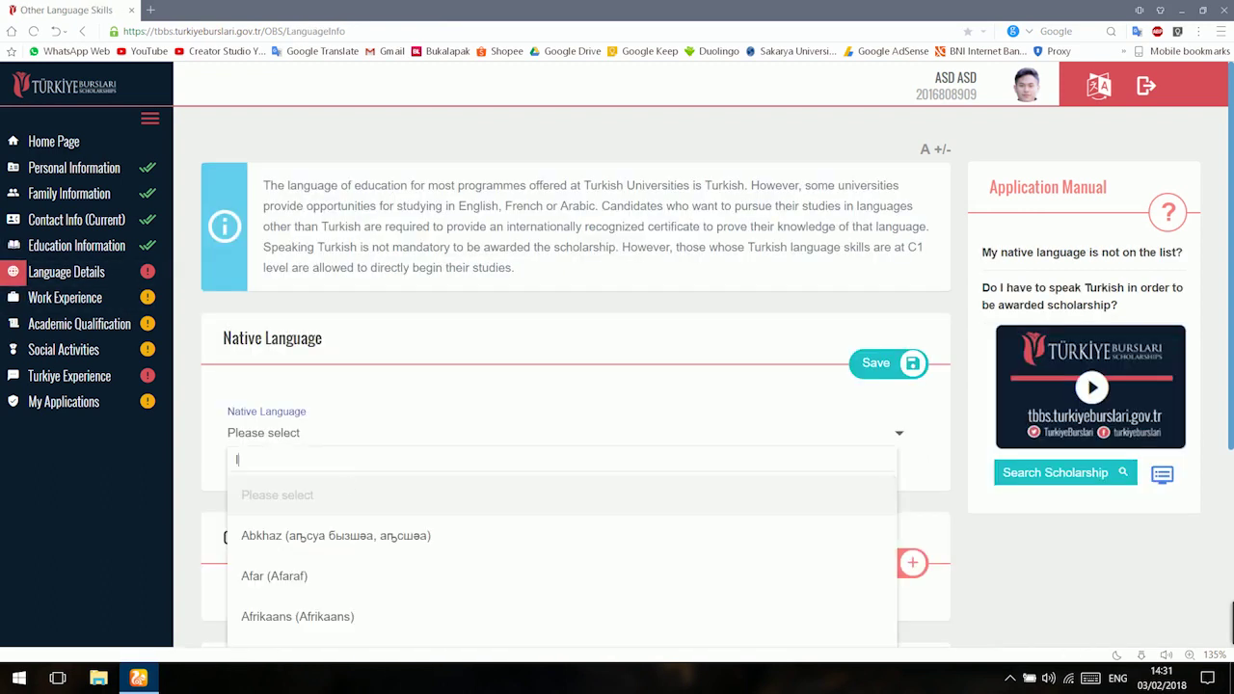
type("INDO")
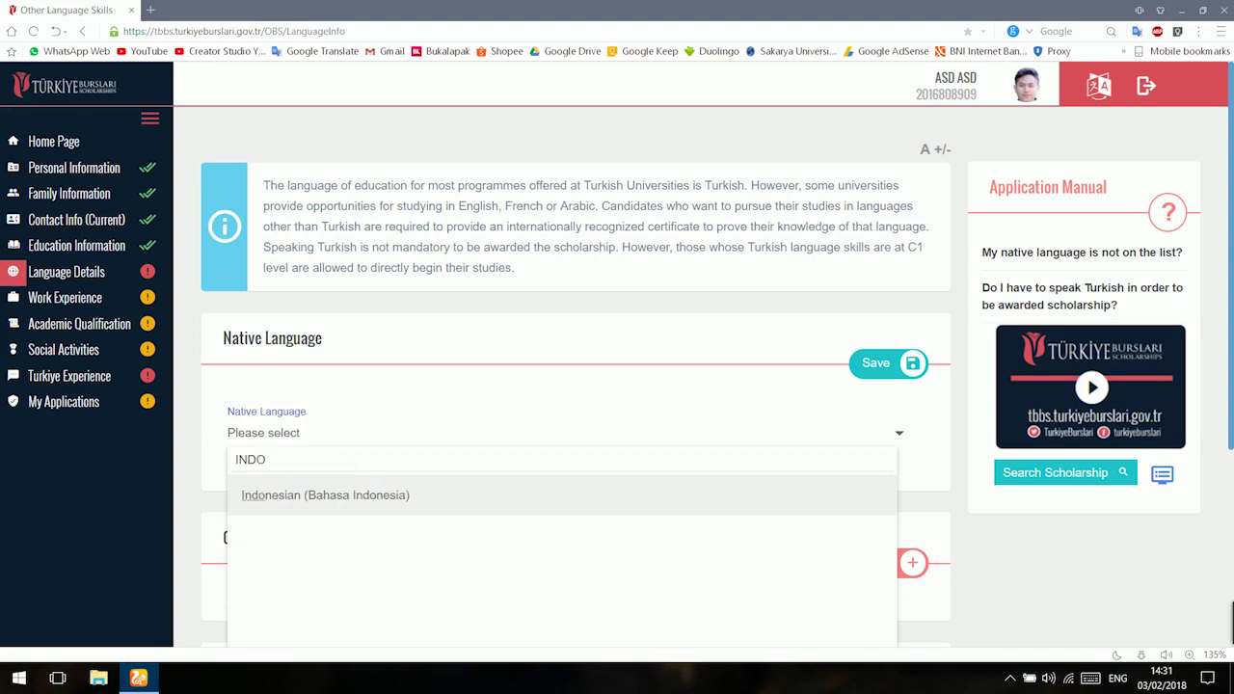
left_click(395, 493)
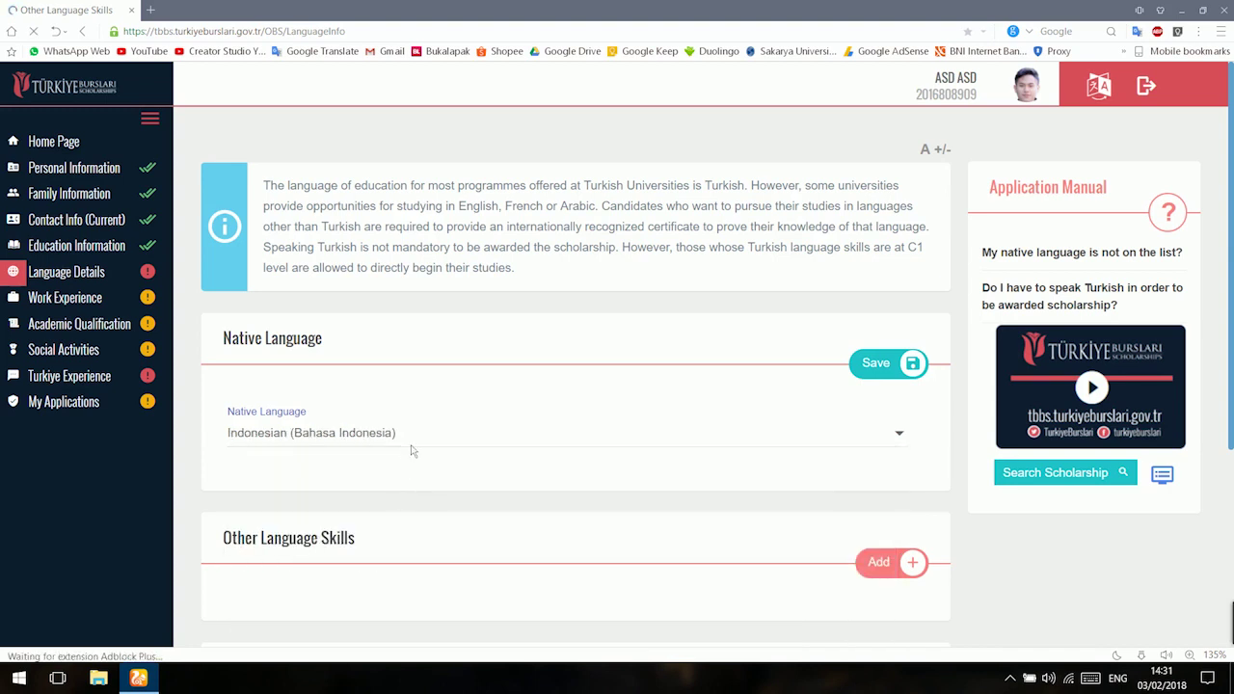
scroll(303, 427, "down", 1)
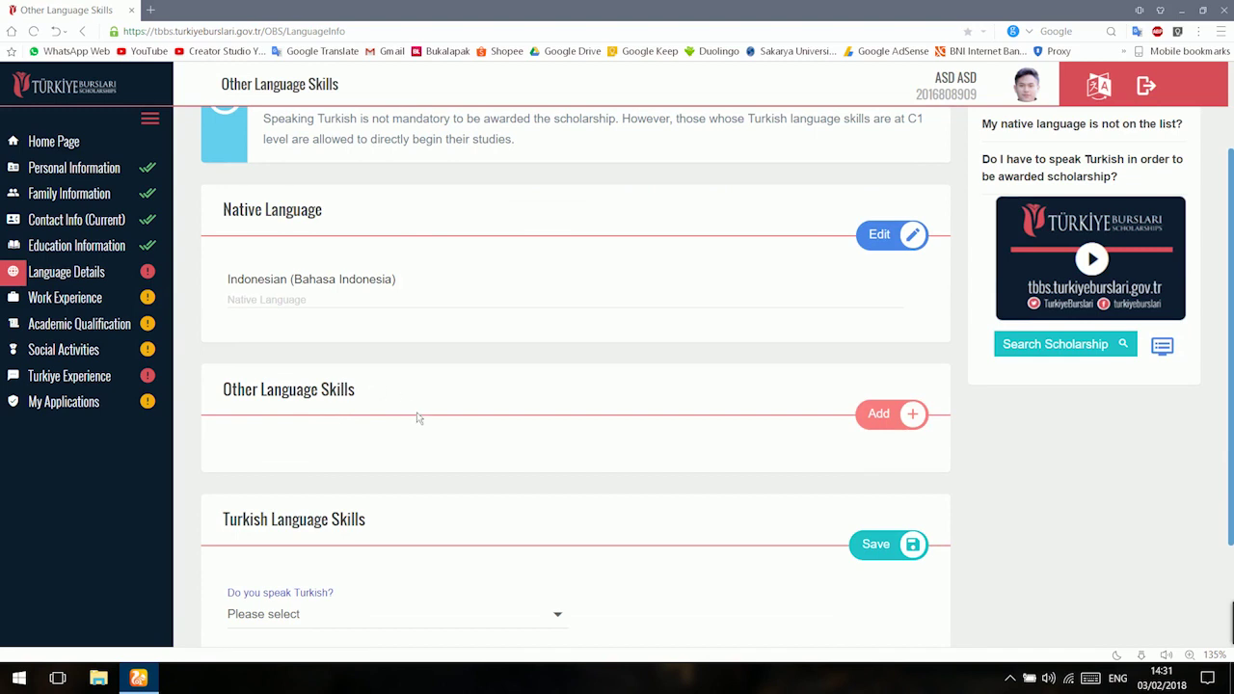
scroll(416, 422, "down", 1)
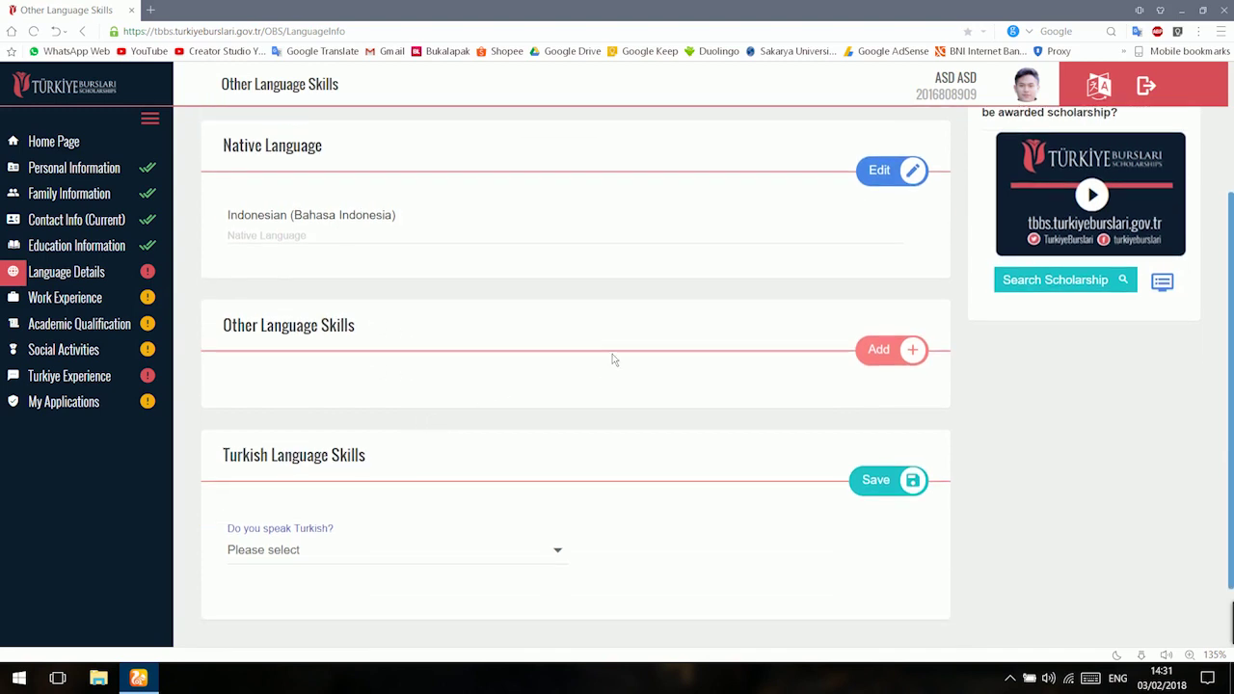
left_click(914, 361)
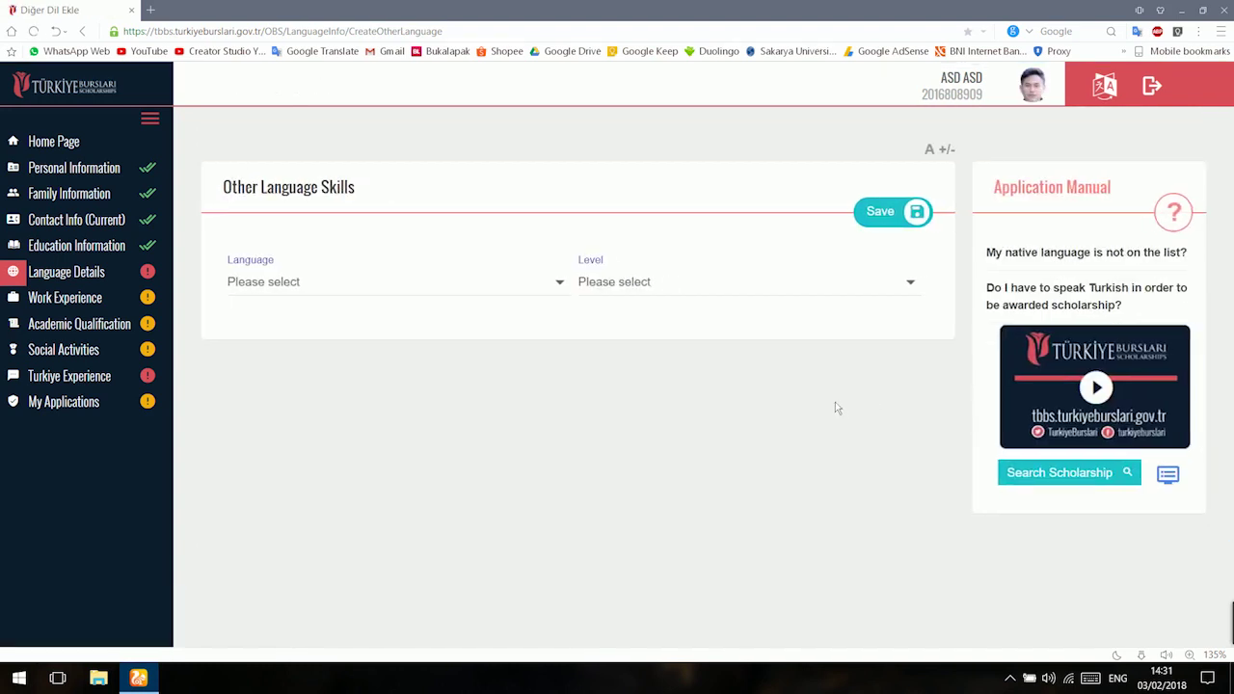
Choose English at Intermediate level and indicate holding a certificate for it.
left_click(470, 292)
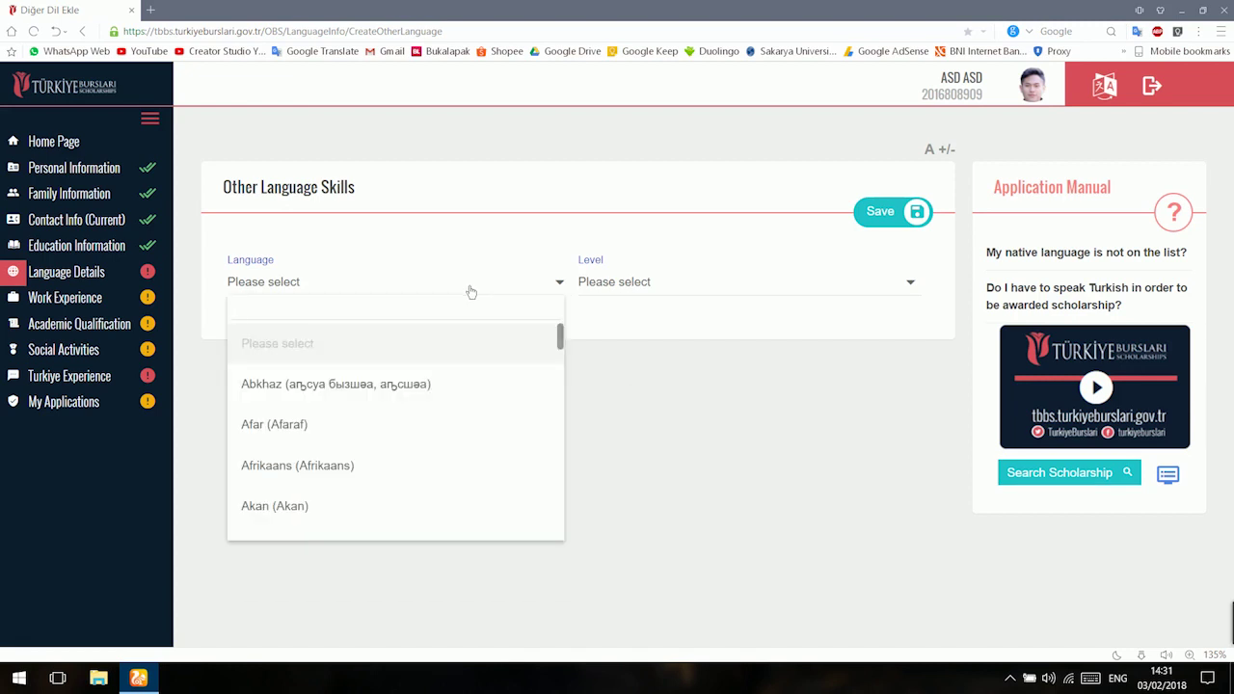
type("ENGL")
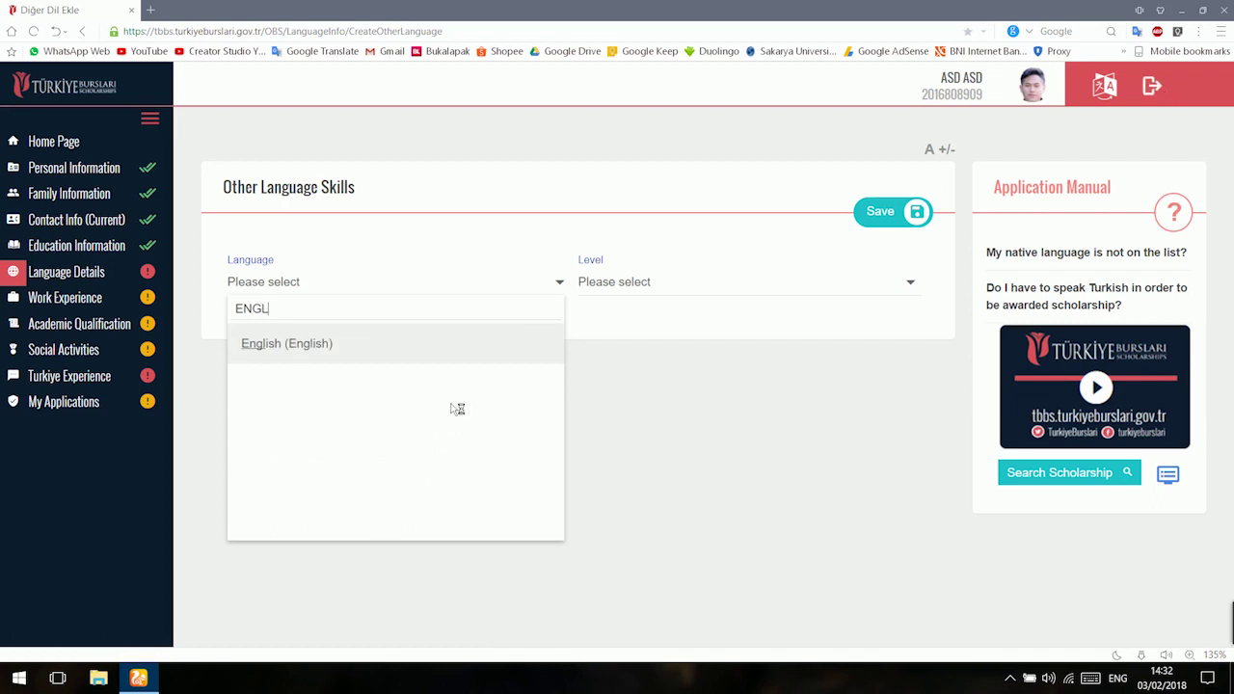
key("Return")
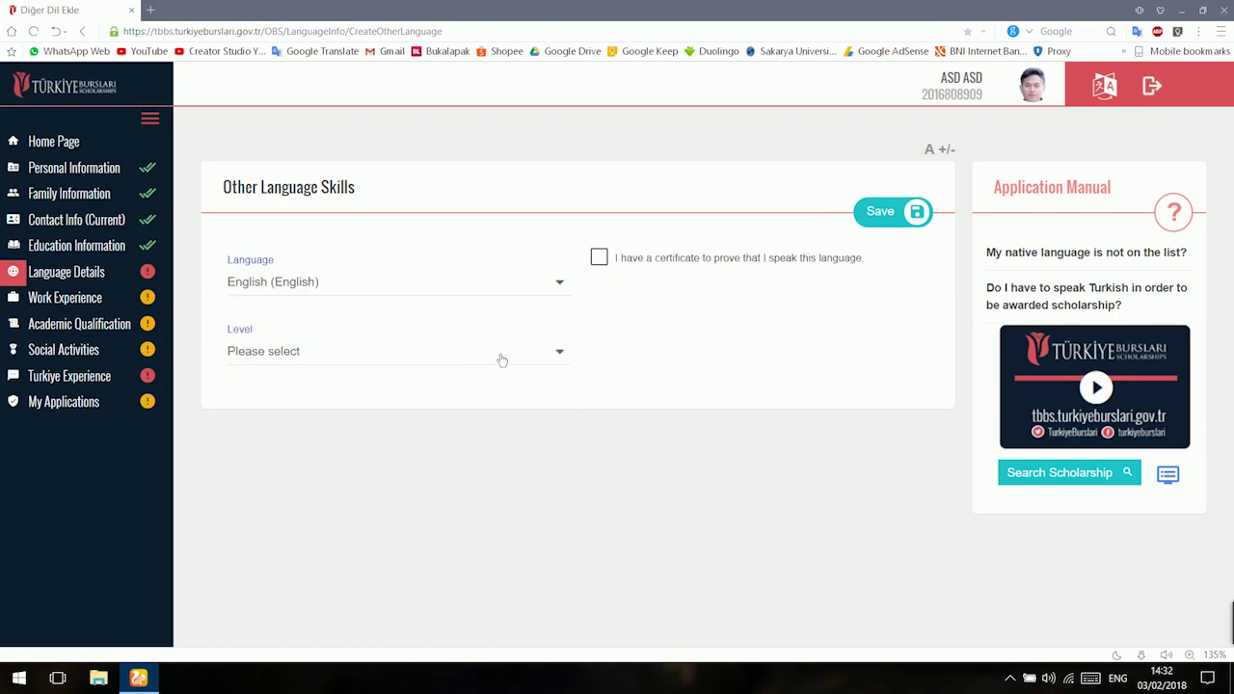
left_click(502, 353)
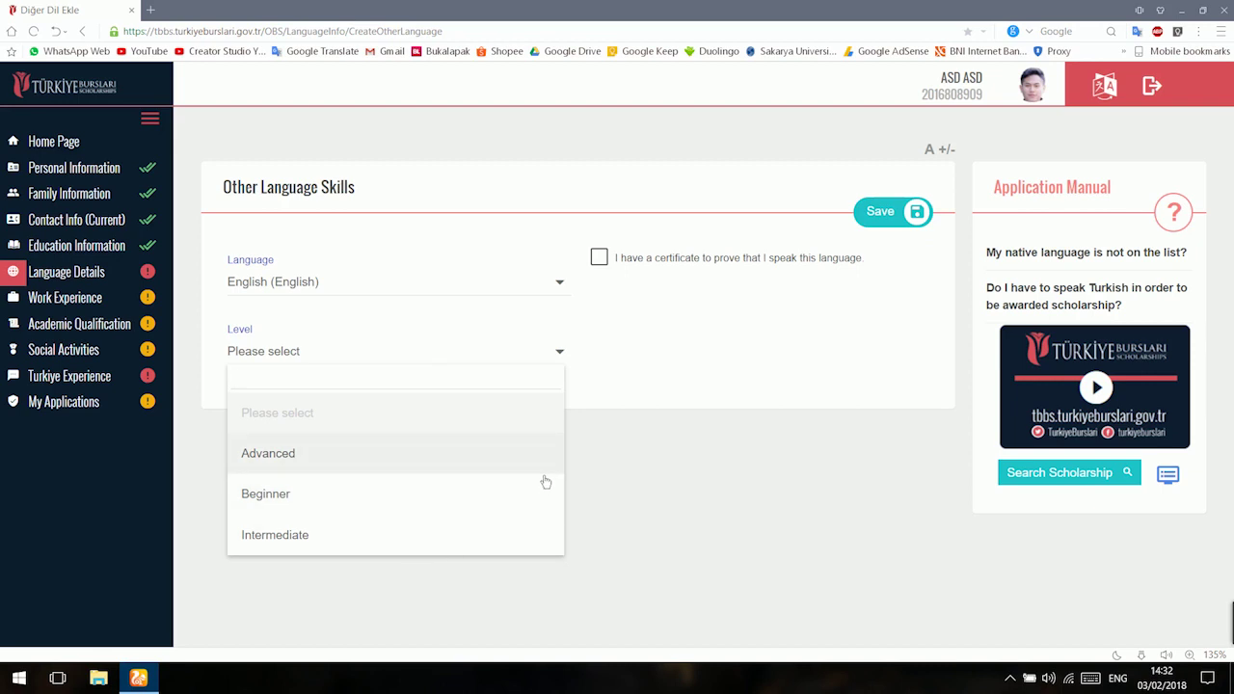
left_click(520, 536)
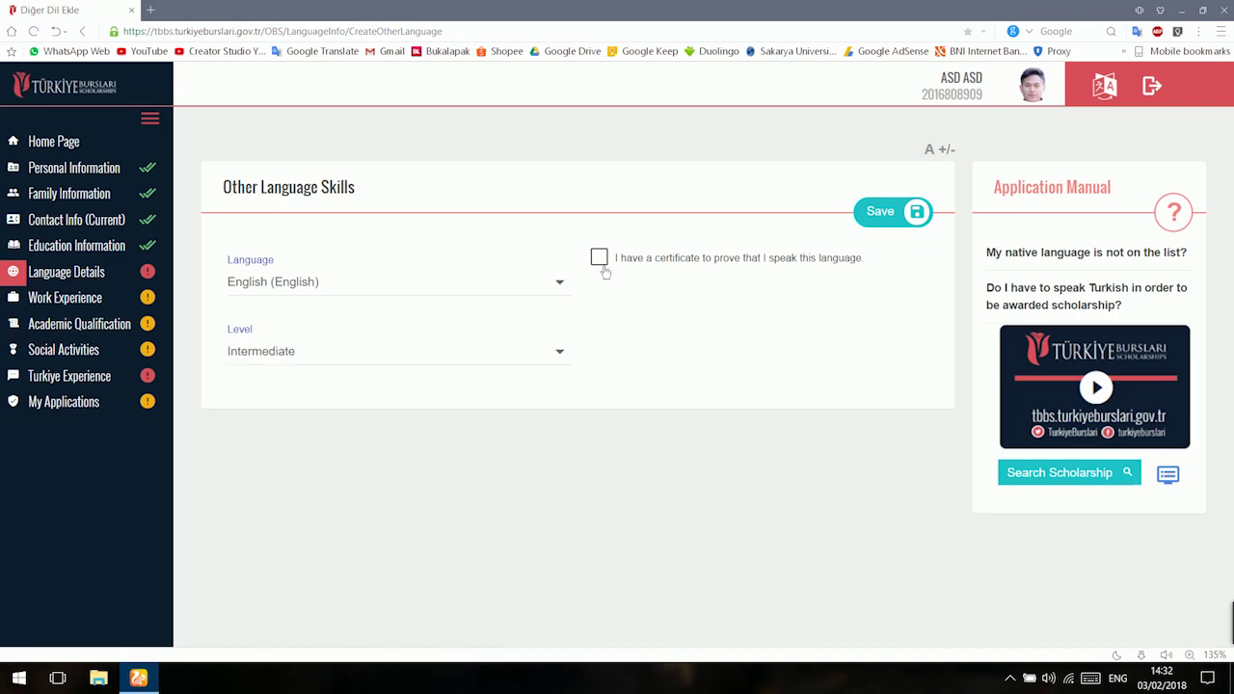
left_click(602, 265)
Set the certificate to TOEFL/PBT dated 05/06/2018 with grade 528 (93), and save.
scroll(617, 386, "down", 1)
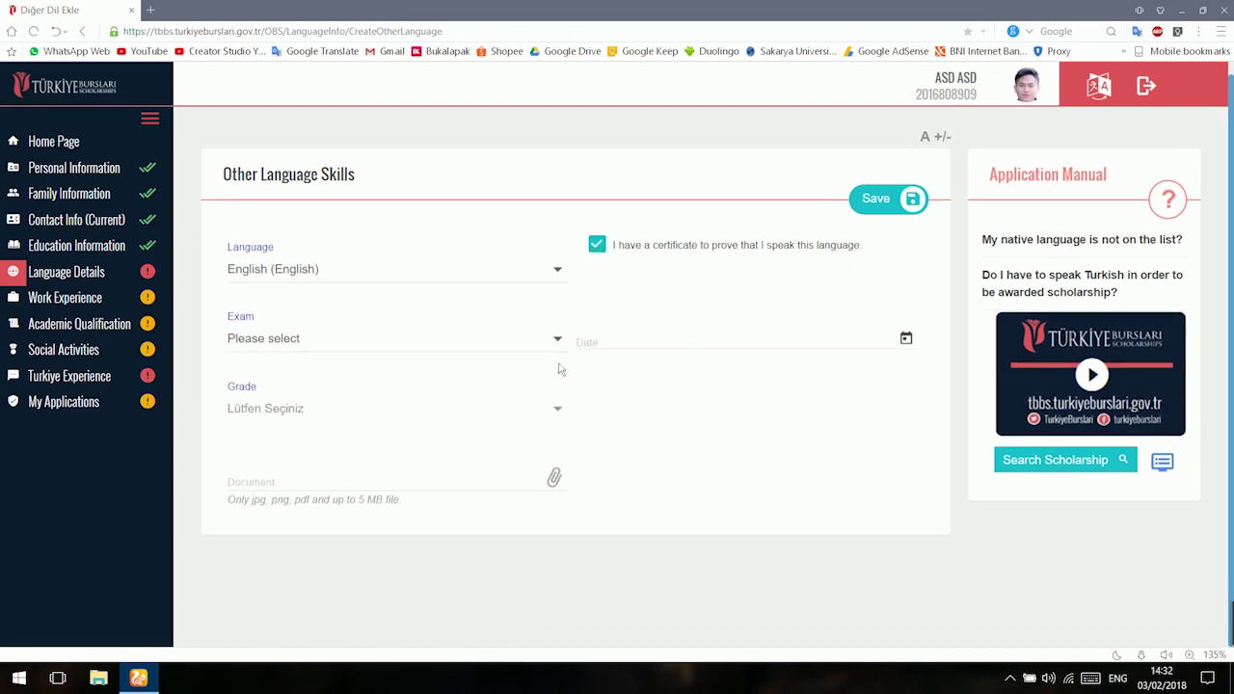
left_click(607, 344)
left_click(447, 367)
left_click(438, 351)
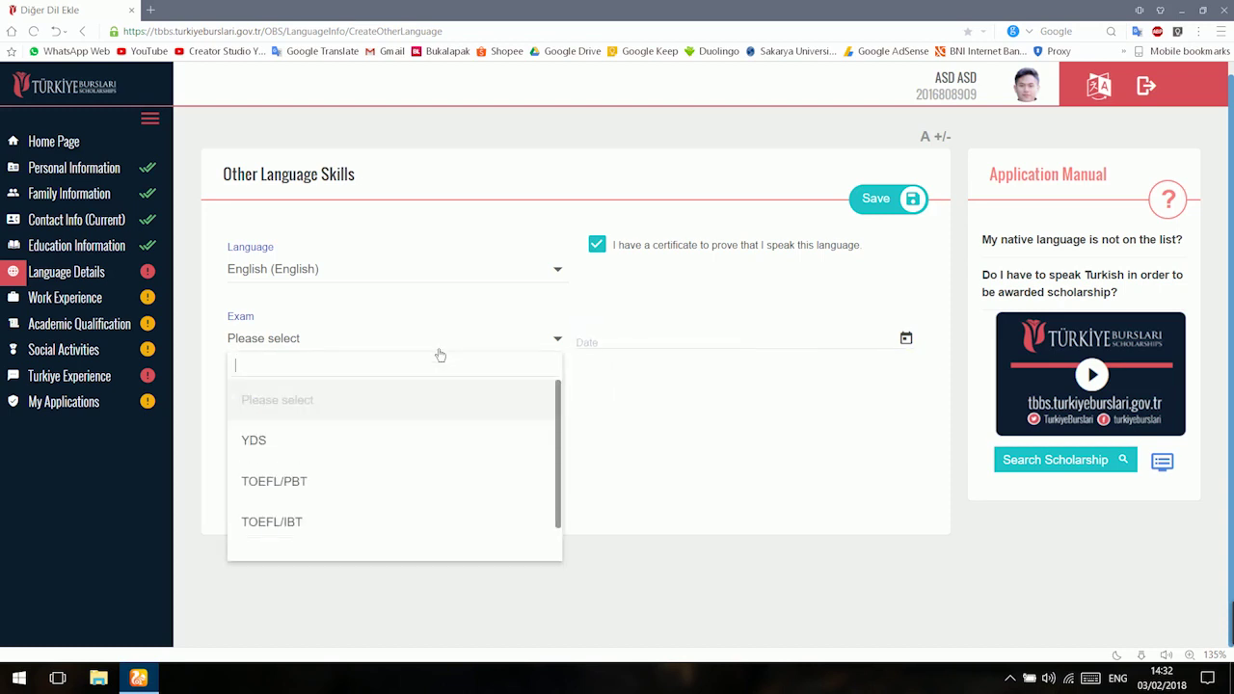
scroll(427, 424, "down", 1)
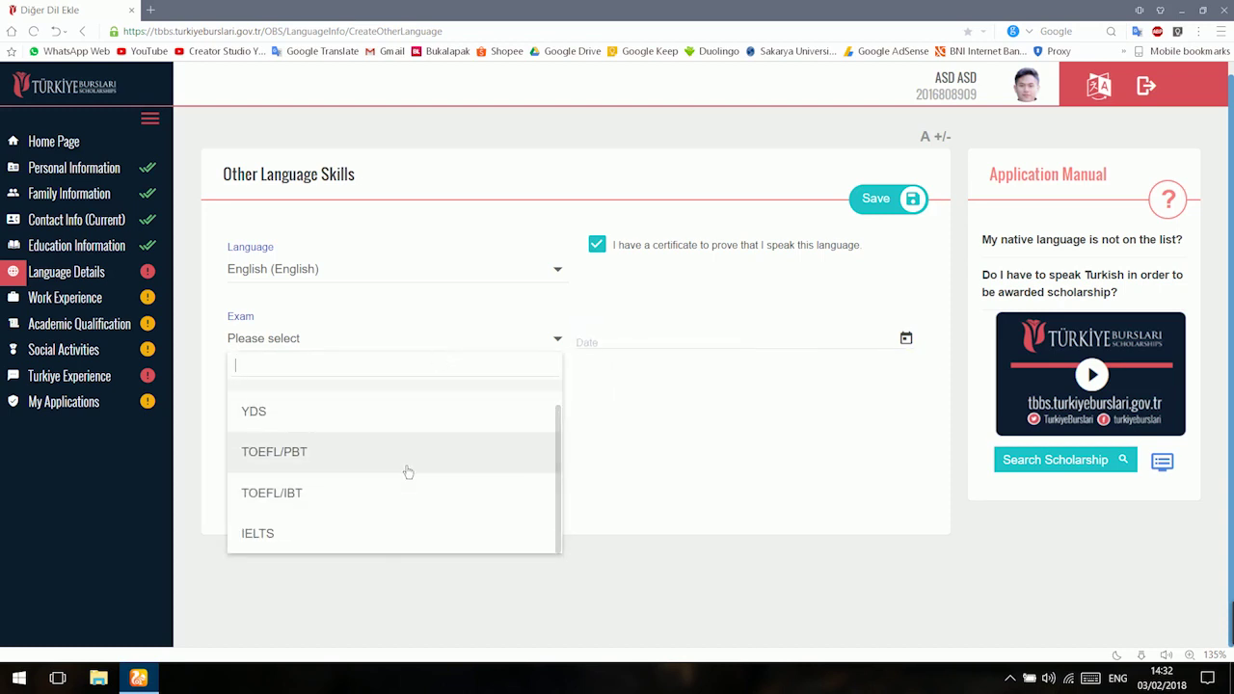
scroll(391, 525, "up", 1)
left_click(384, 480)
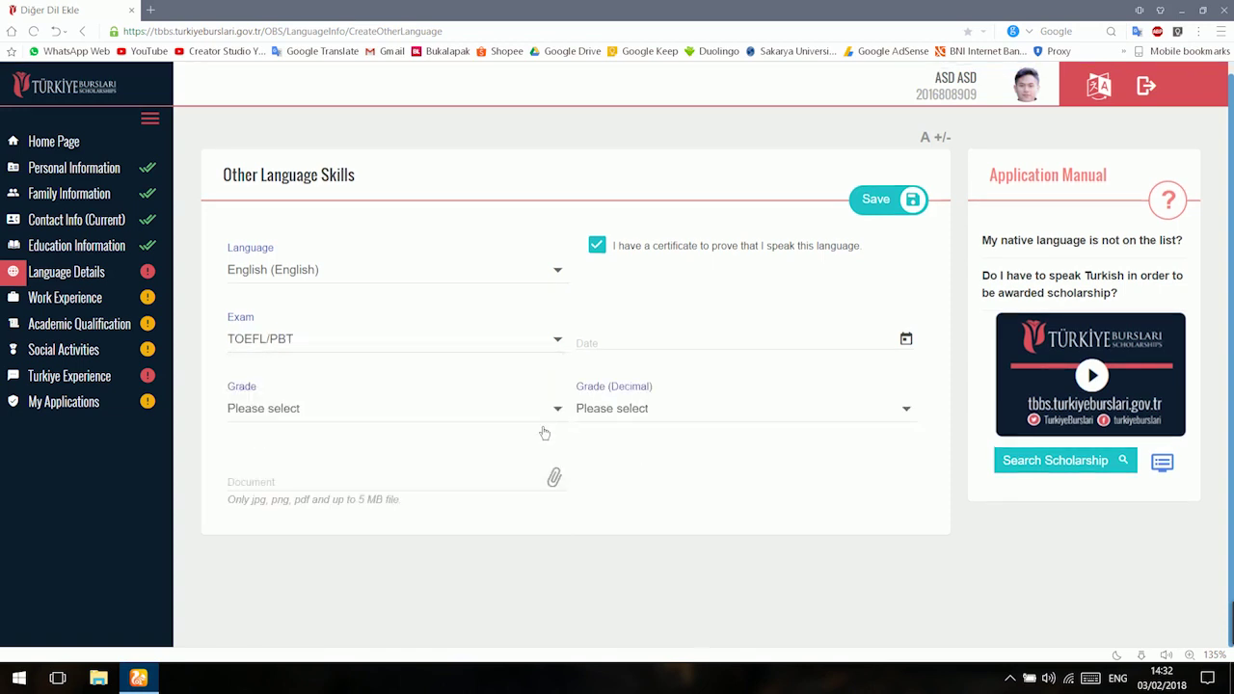
left_click(542, 424)
left_click(632, 349)
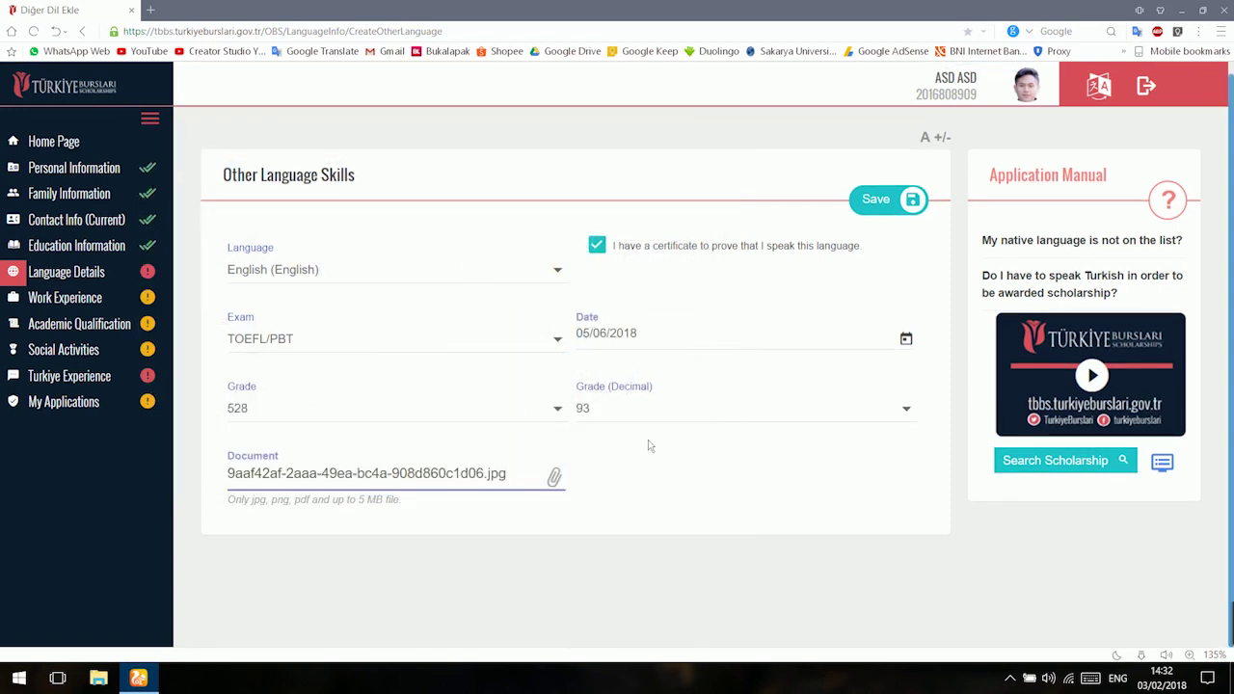
left_click(912, 203)
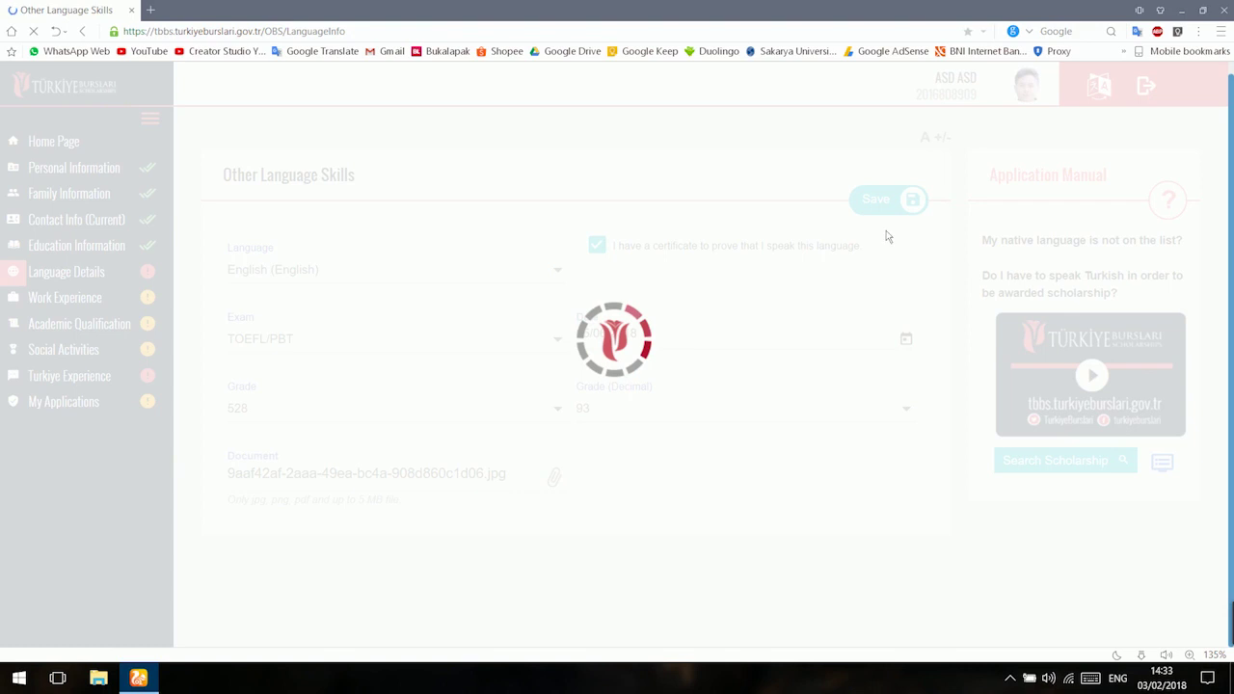
Answer Yes to both speaking Turkish and having a Turkish certificate.
scroll(679, 354, "down", 3)
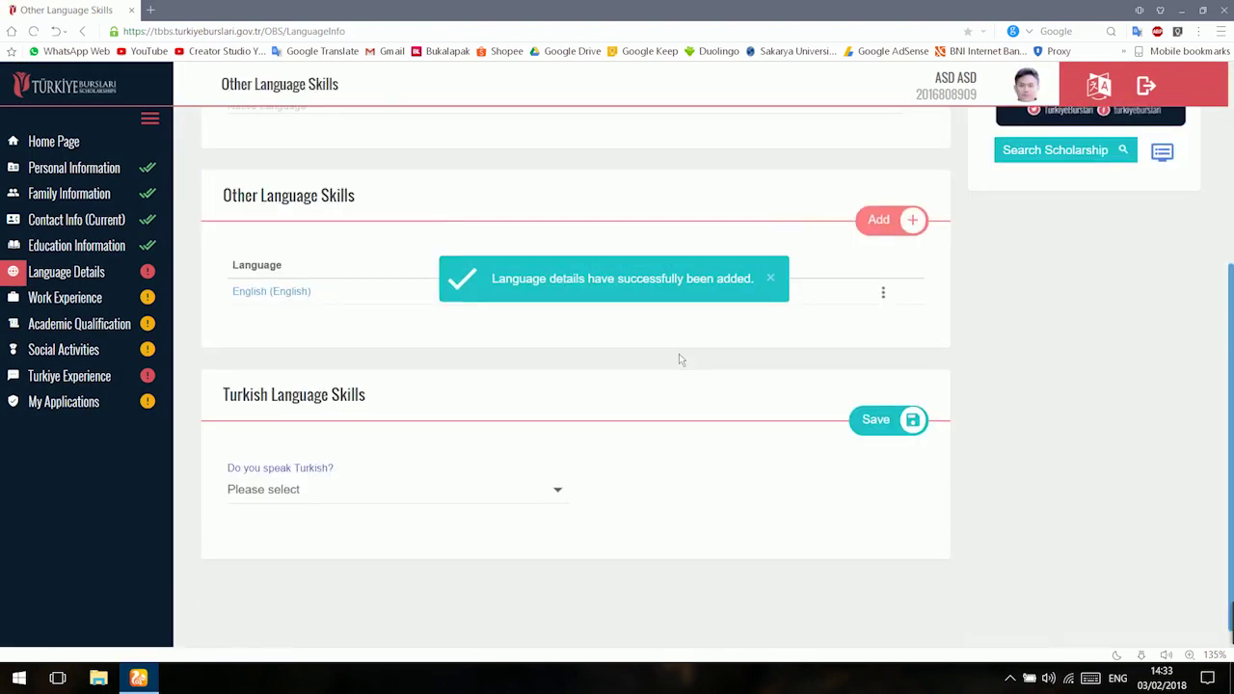
left_click(306, 481)
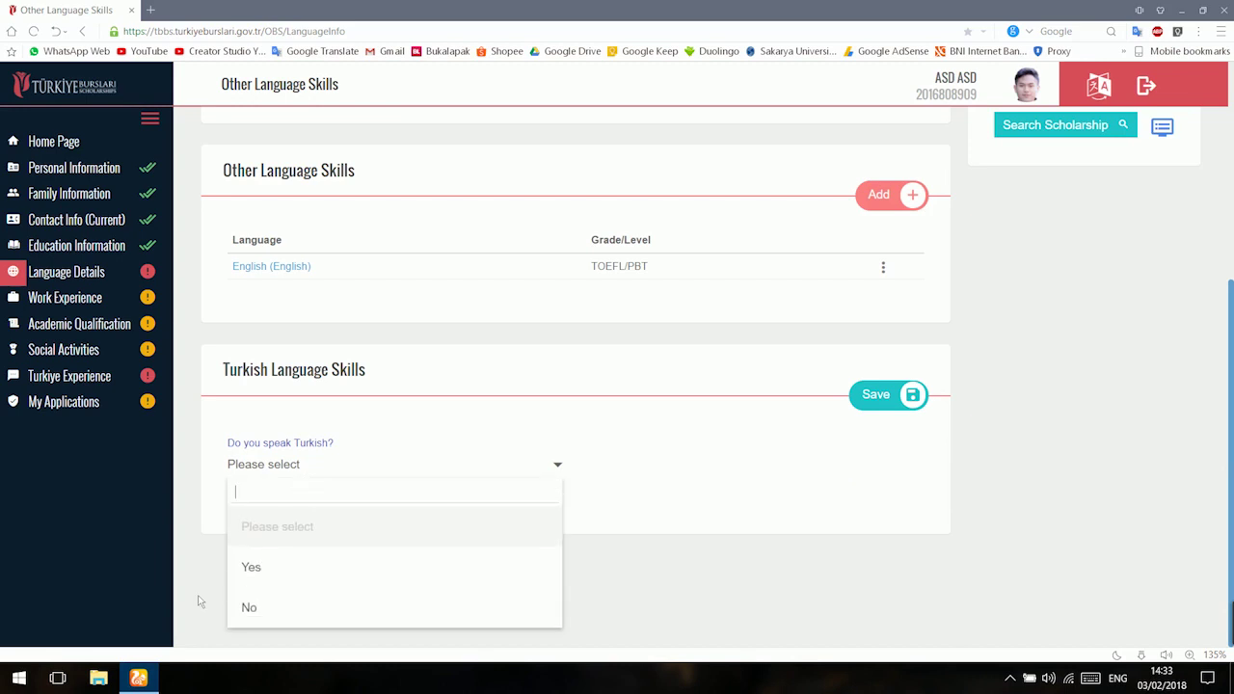
left_click(242, 574)
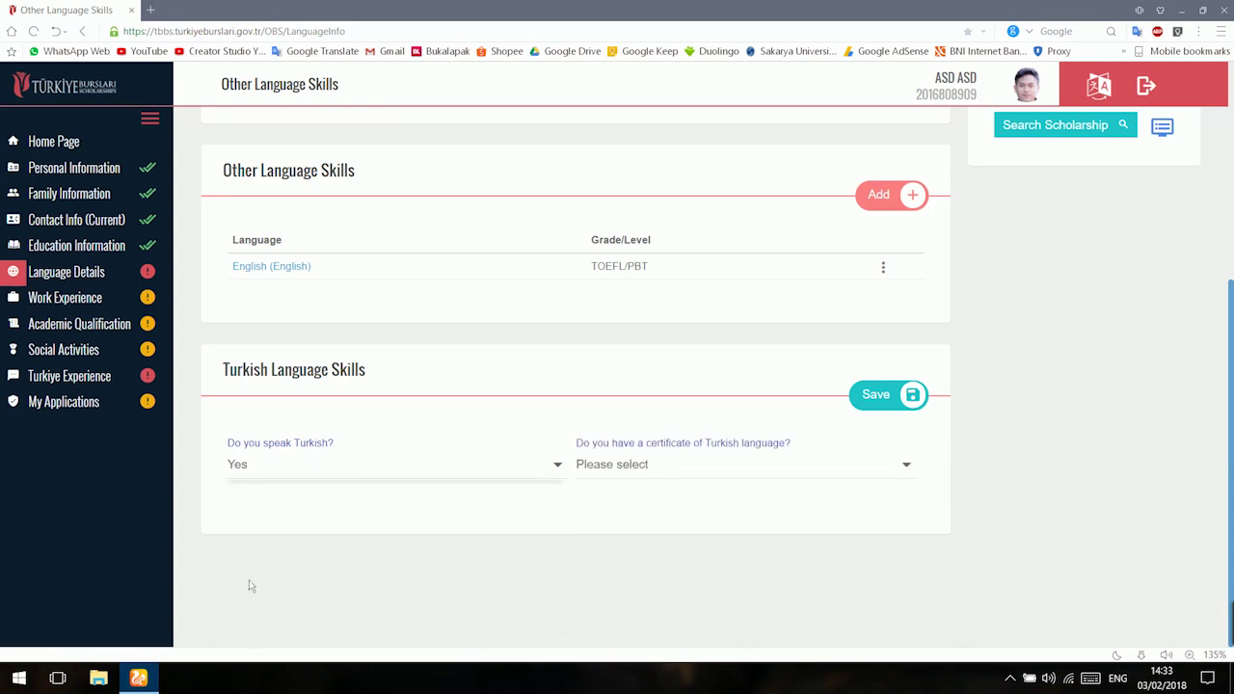
left_click(654, 469)
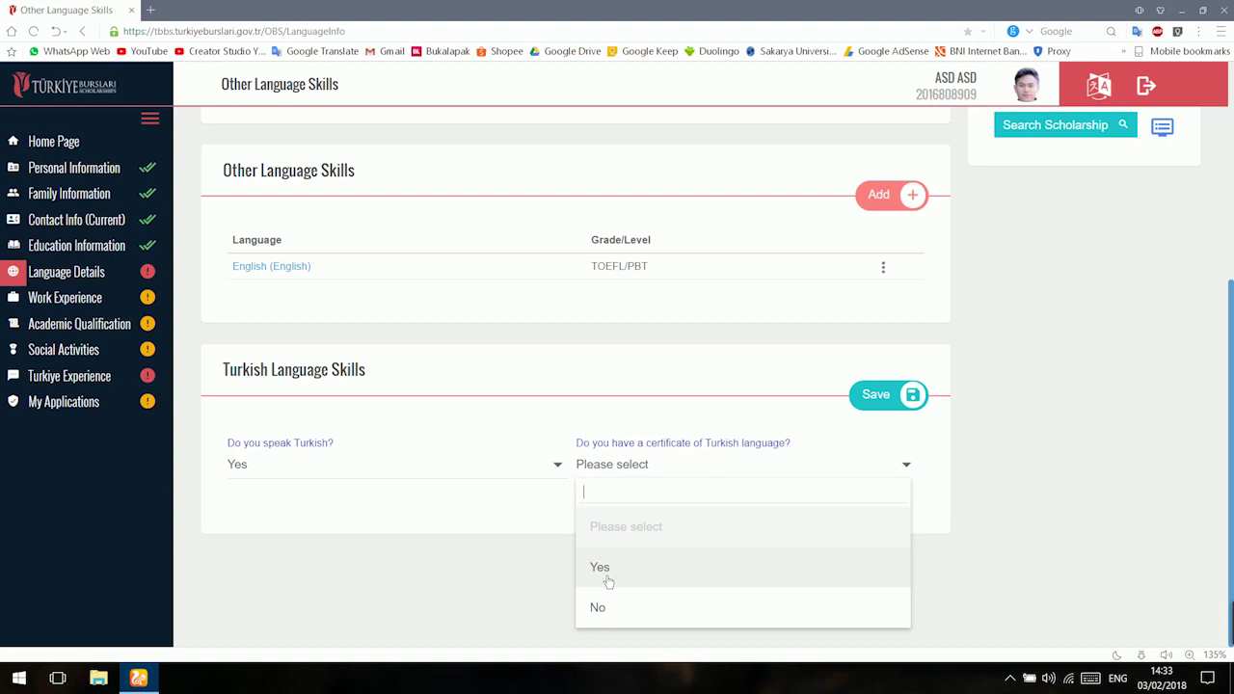
left_click(609, 580)
Record the Turkish certificate from KARADENİZ TEKNİK ÜNİVERSİTESİ with grade C2 and its date.
scroll(531, 603, "down", 1)
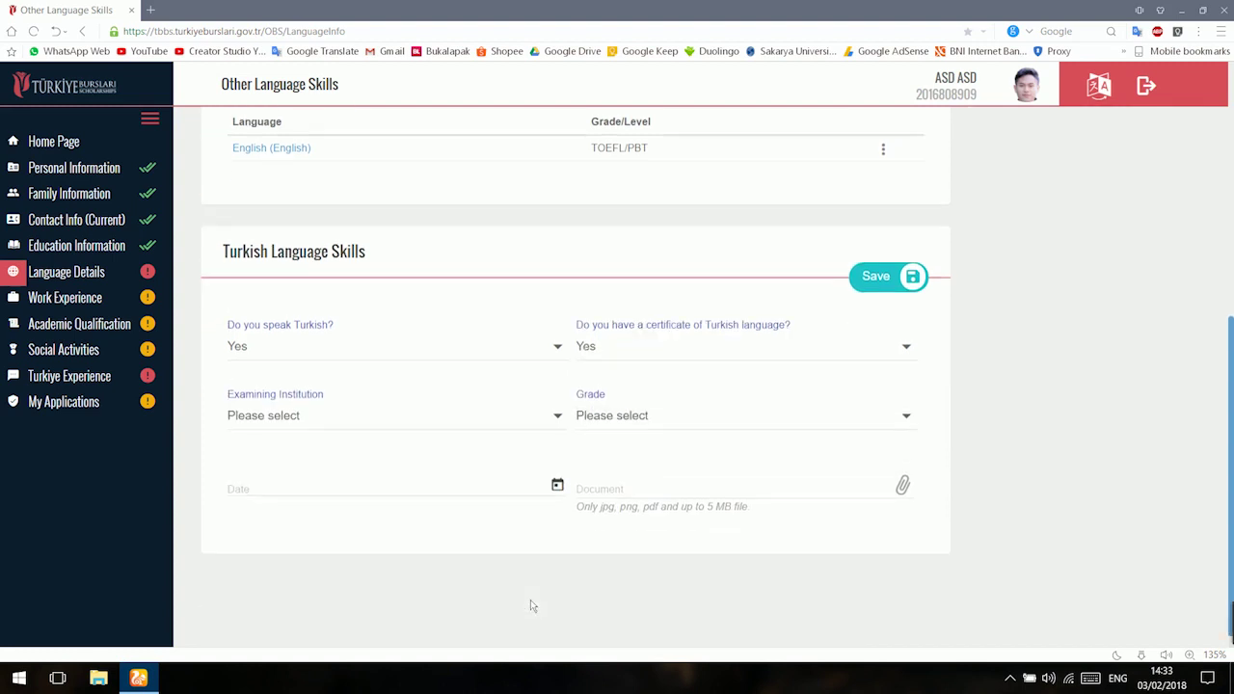
left_click(468, 414)
scroll(427, 595, "down", 8)
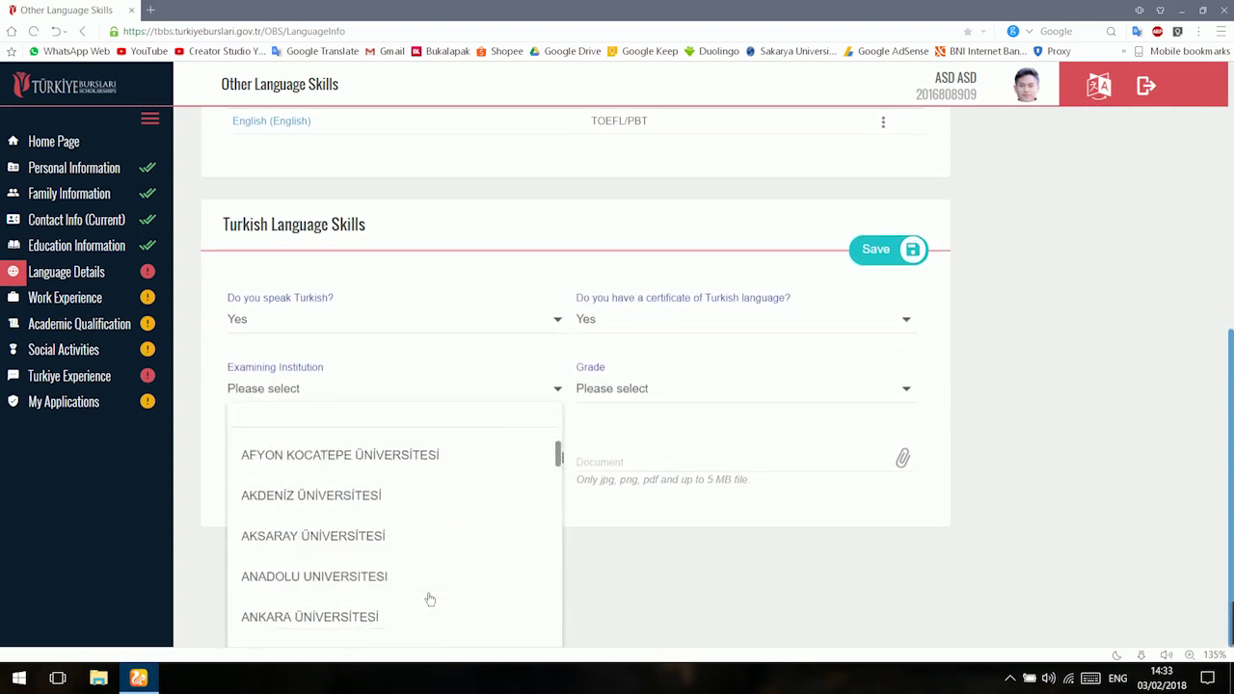
scroll(430, 598, "down", 10)
left_click(430, 599)
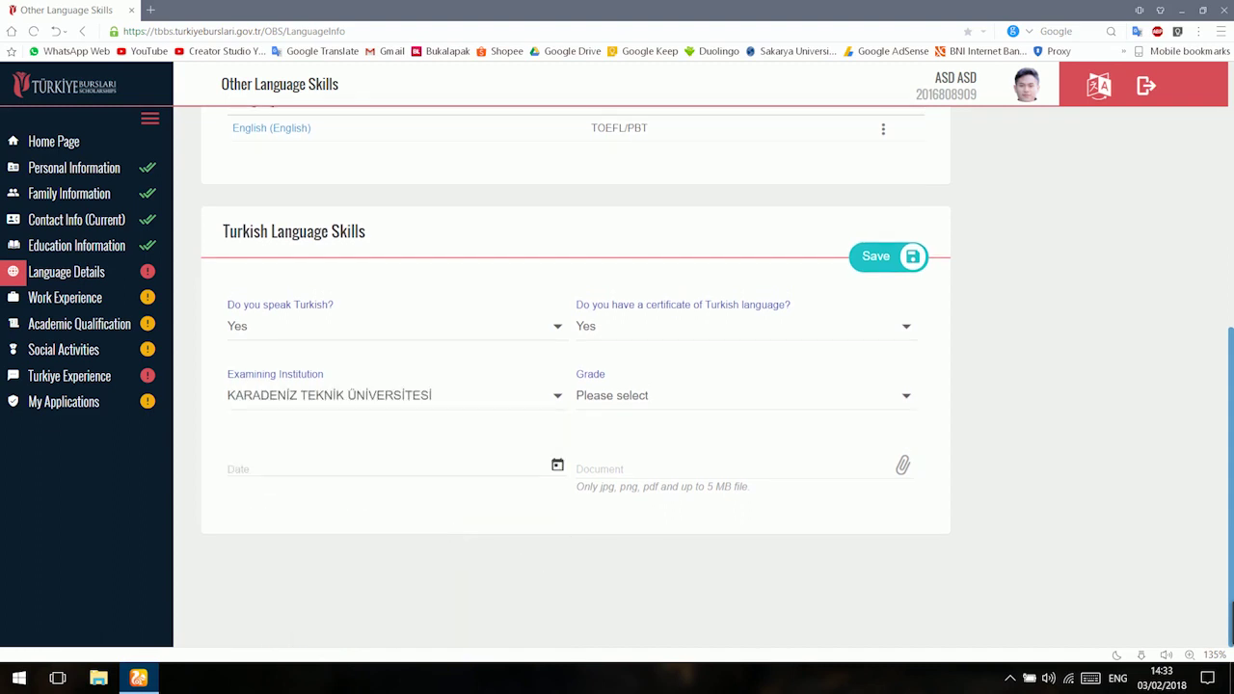
left_click(695, 414)
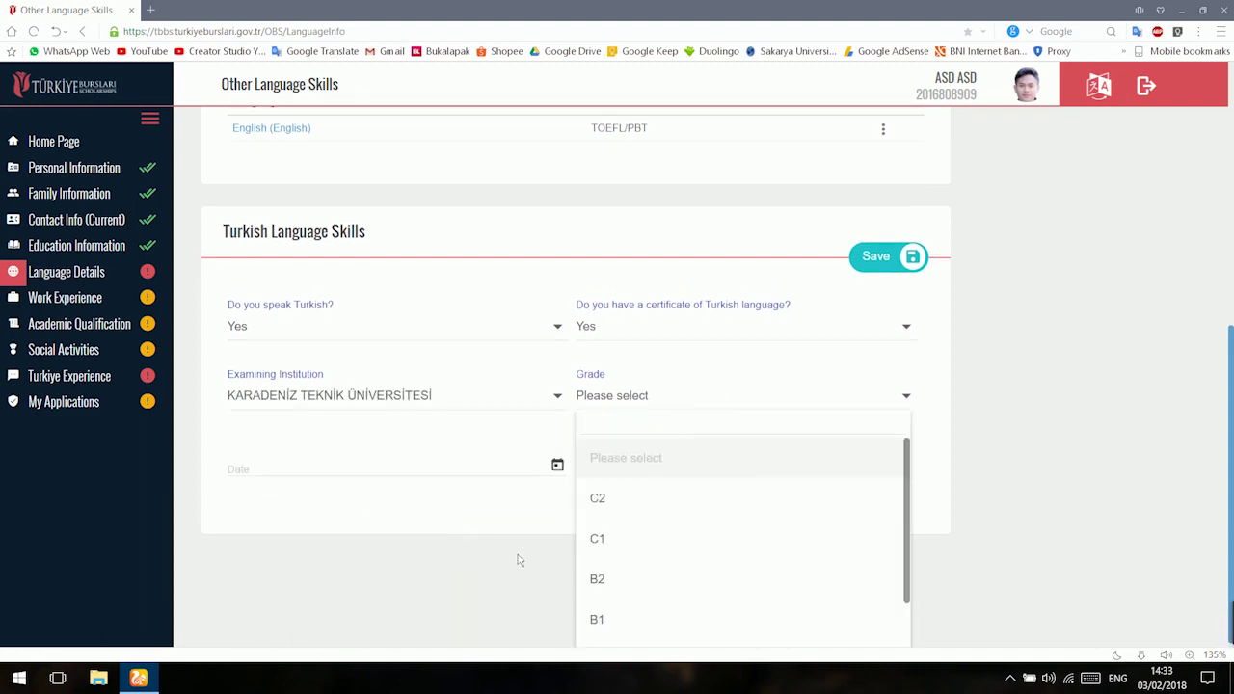
scroll(518, 560, "down", 1)
scroll(628, 546, "down", 2)
scroll(628, 546, "up", 2)
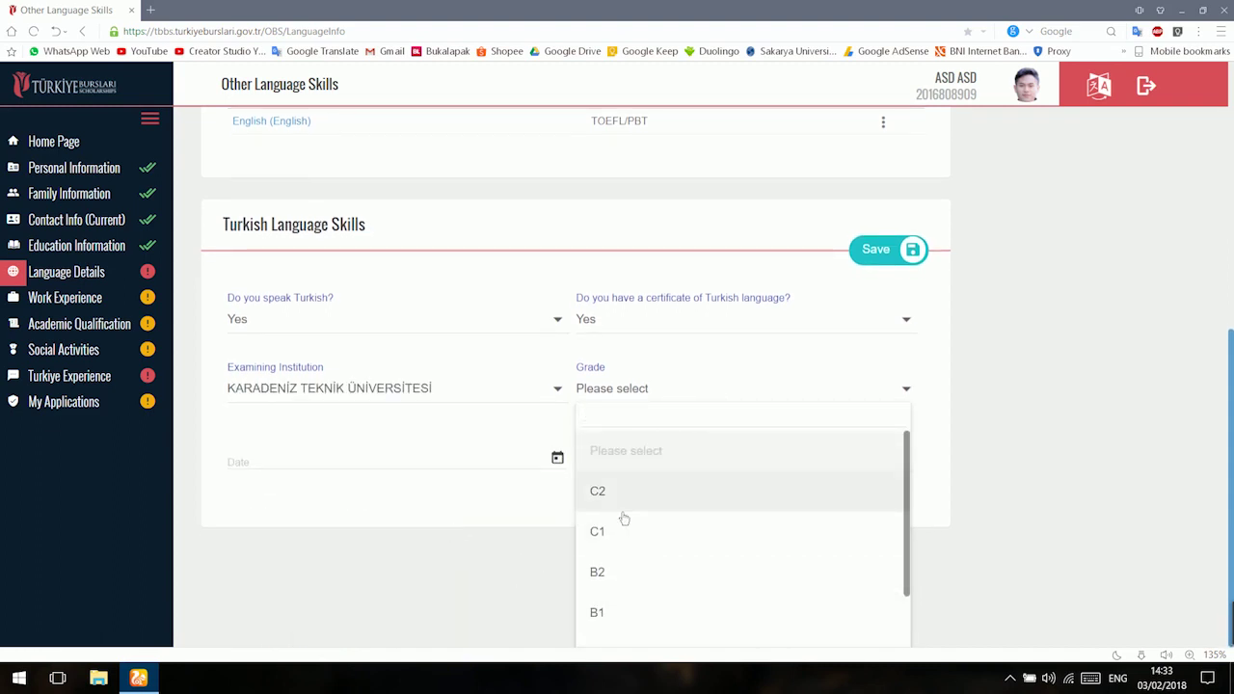
left_click(623, 513)
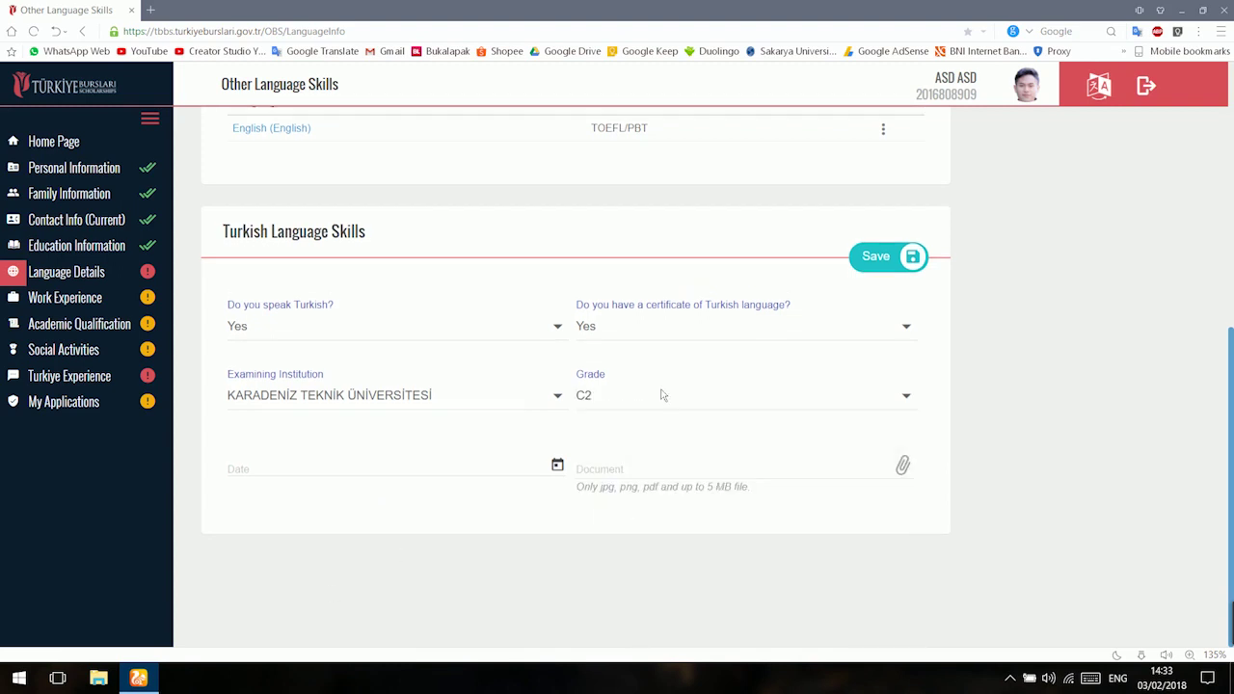
left_click(420, 487)
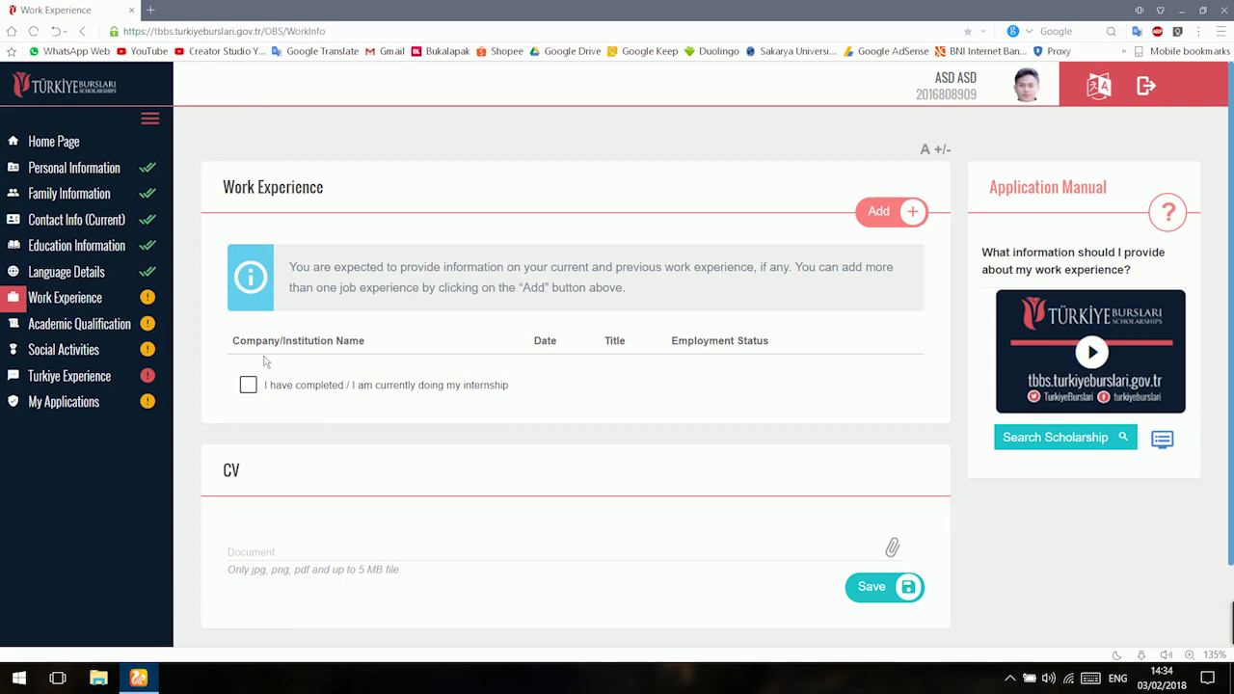
Scroll past the empty Work Experience page and open Academic Qualification.
scroll(265, 361, "down", 1)
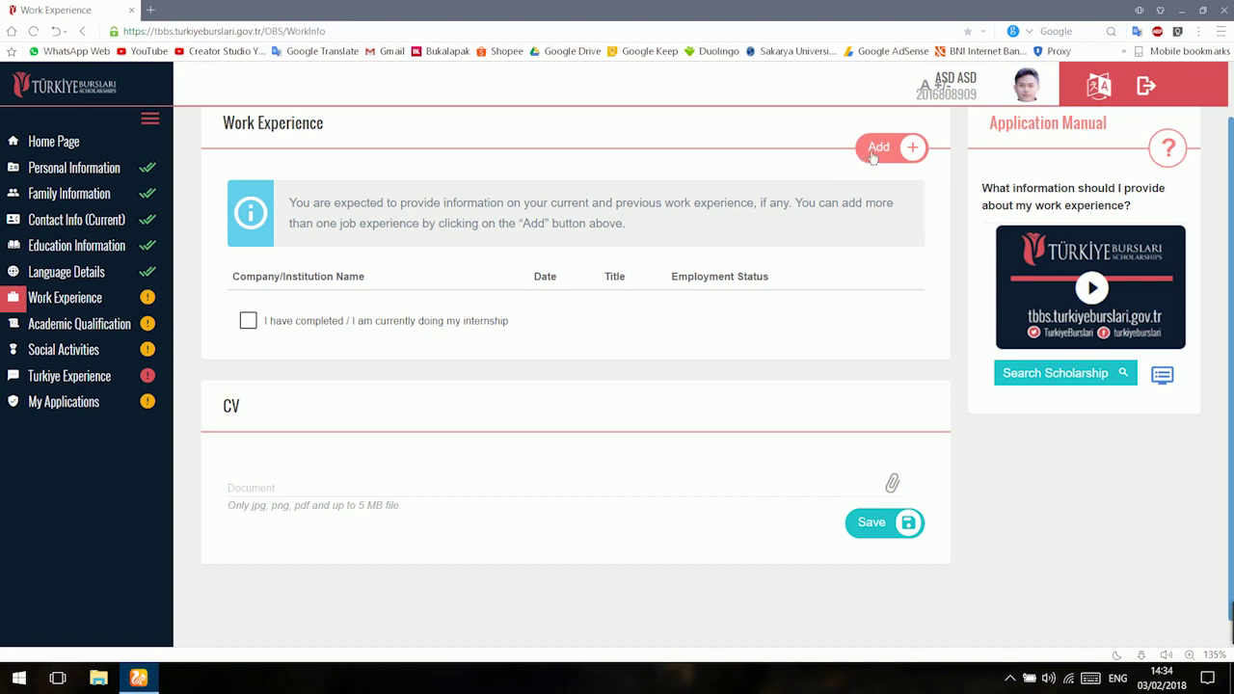
scroll(224, 395, "down", 1)
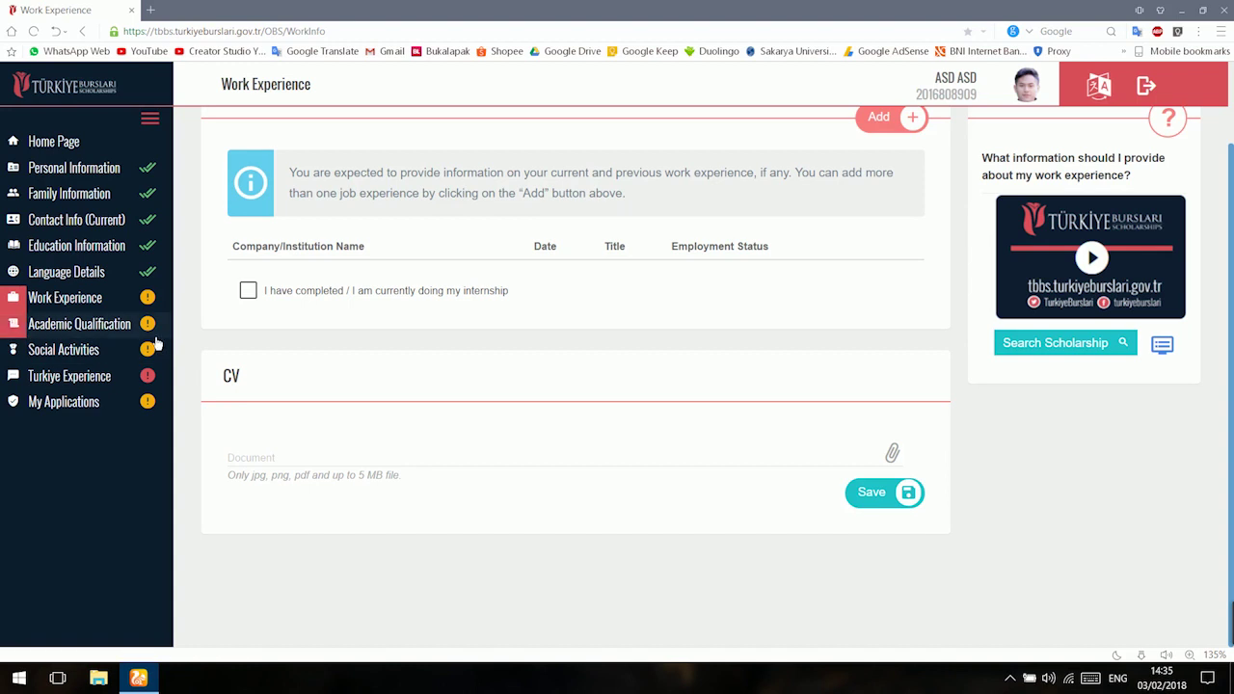
left_click(120, 327)
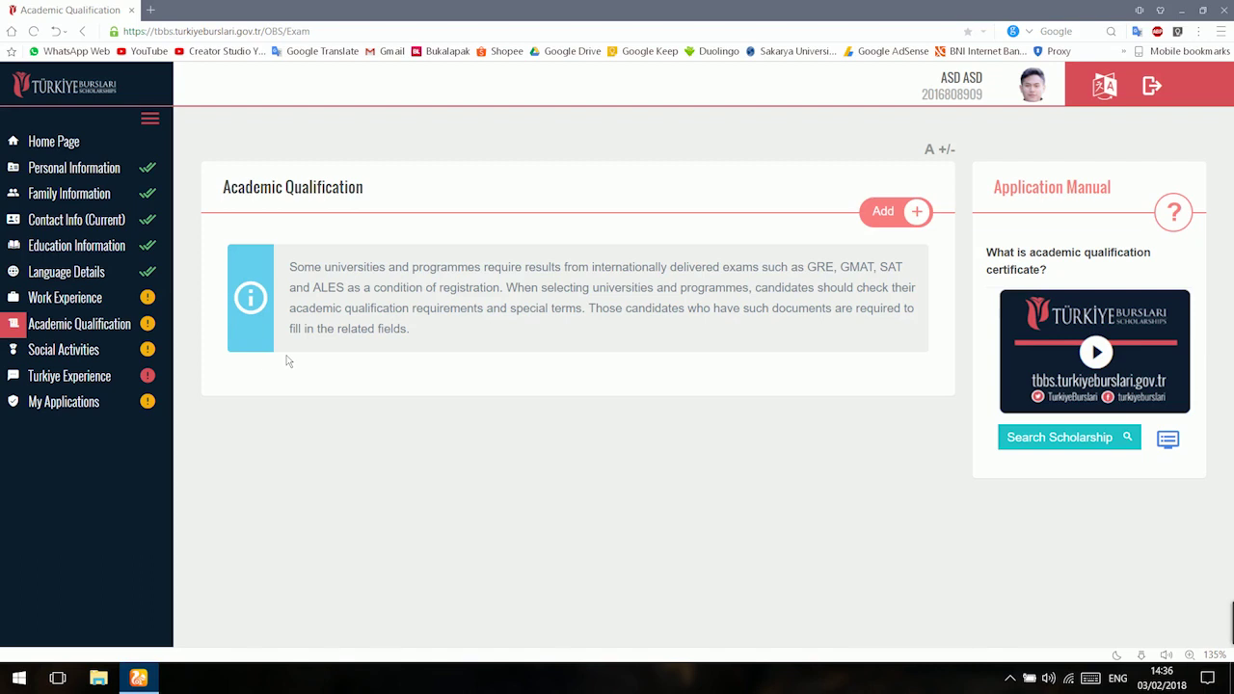
Open Social Activities, review the empty page, and reload it with F5.
left_click(64, 349)
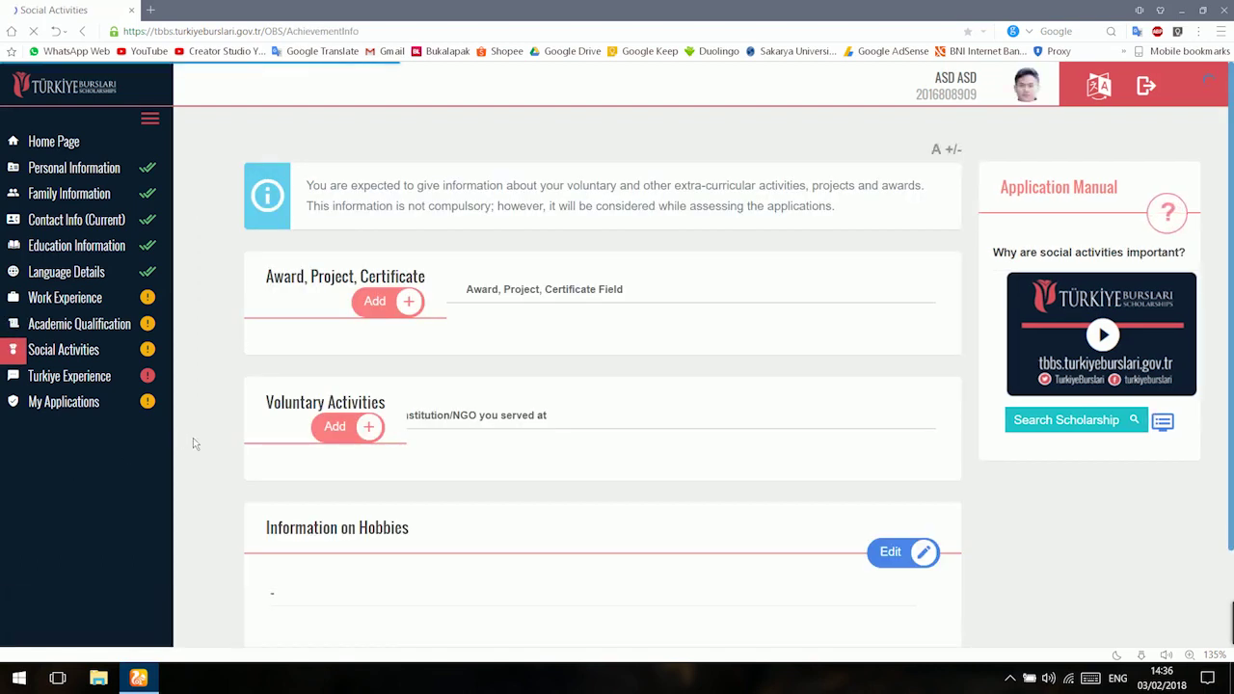
scroll(270, 405, "down", 1)
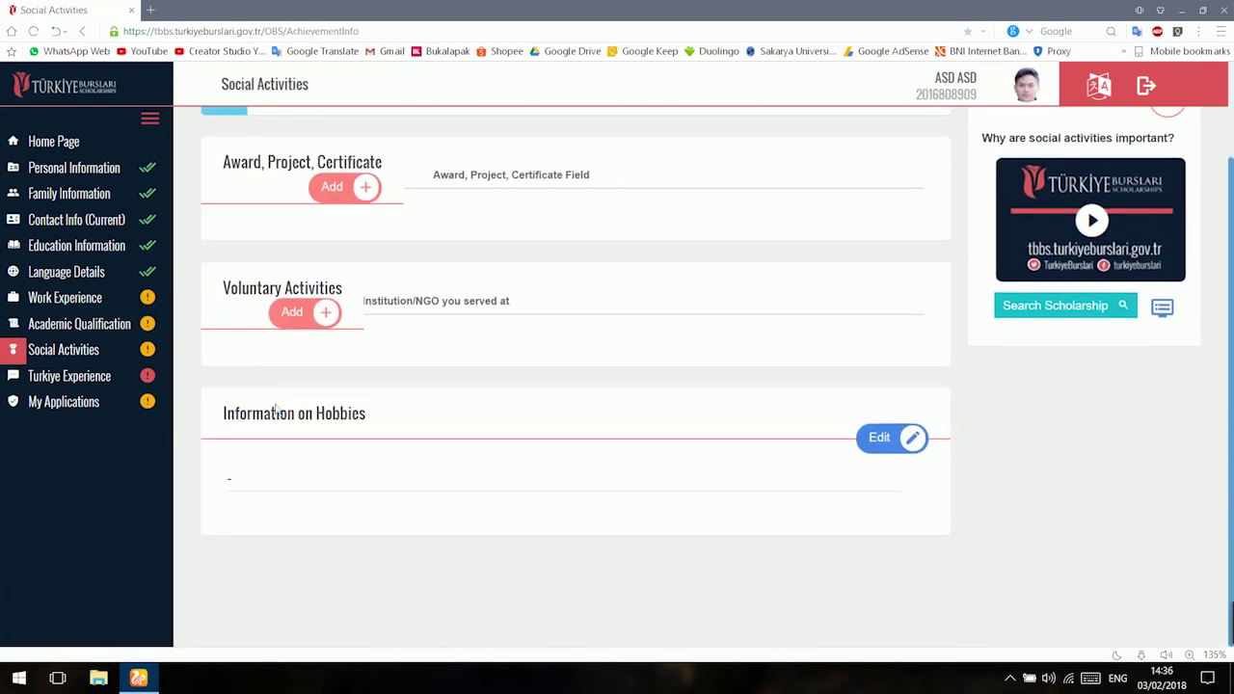
scroll(322, 366, "up", 1)
scroll(330, 358, "down", 1)
scroll(405, 317, "up", 1)
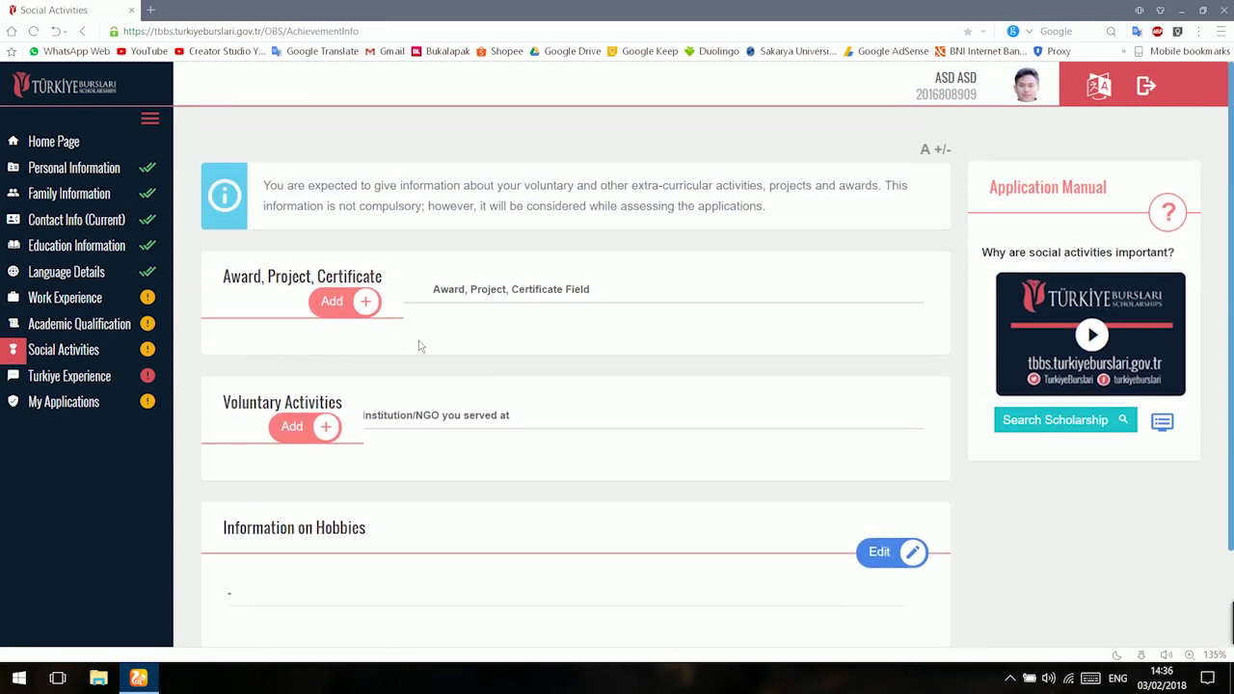
key("F5")
Add certificate '1ST RANK IN HIGH SCHOOL', 04/06/2018, SMA MUHAMMADIYYAH 156, field CERTIFICATE OF ACHIEVEMENT.
left_click(331, 303)
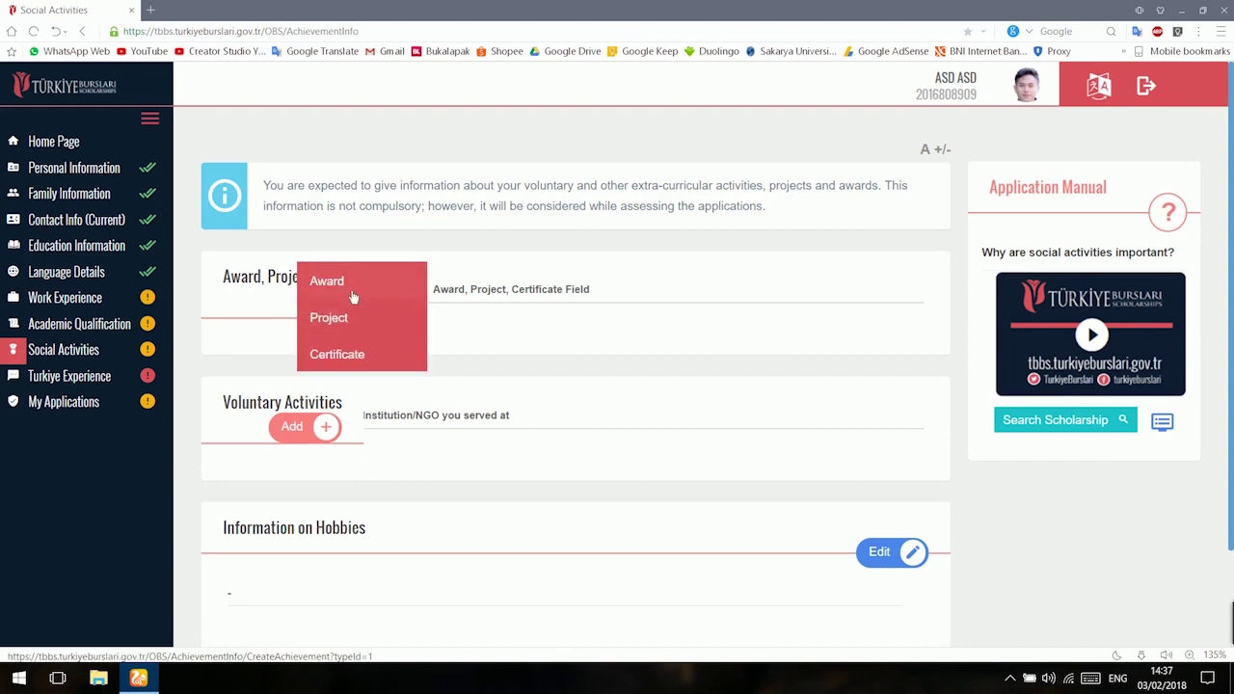
left_click(373, 361)
type("1ST RA")
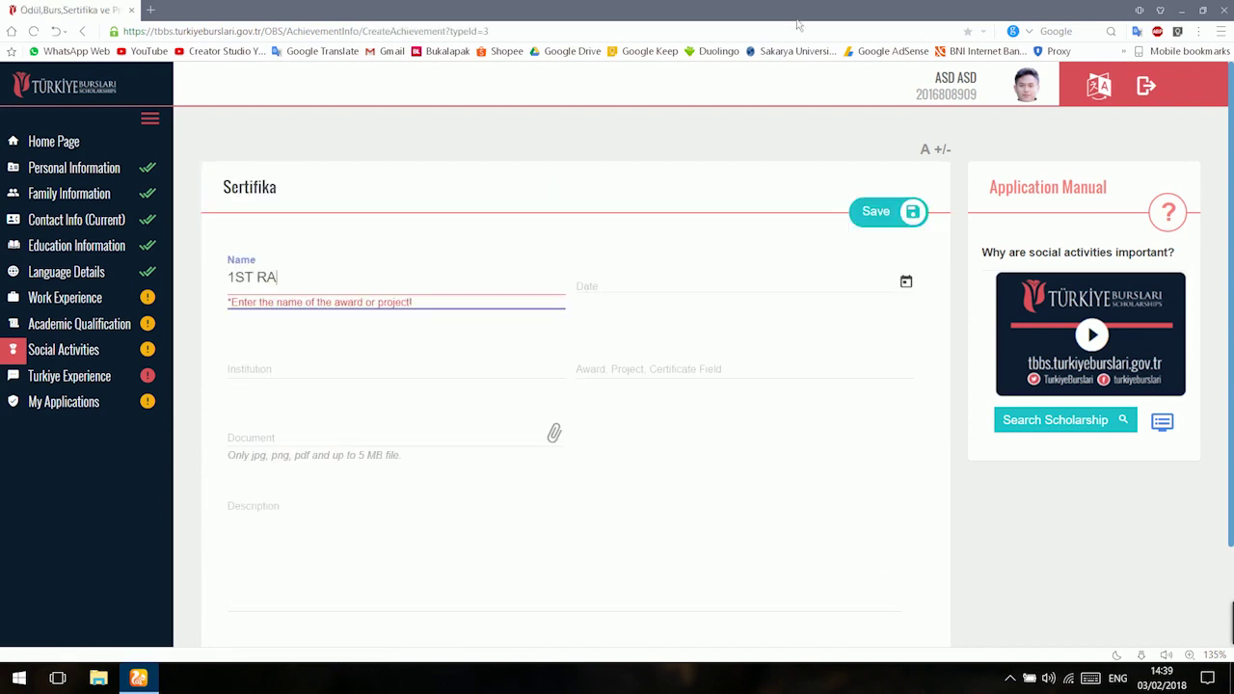
type("NK IN HIGH SCHOOL")
left_click(711, 294)
left_click(650, 405)
key("Tab")
type("SMAN")
key("BackSpace")
key("BackSpace")
type("MUHAMMADIYYAH 156")
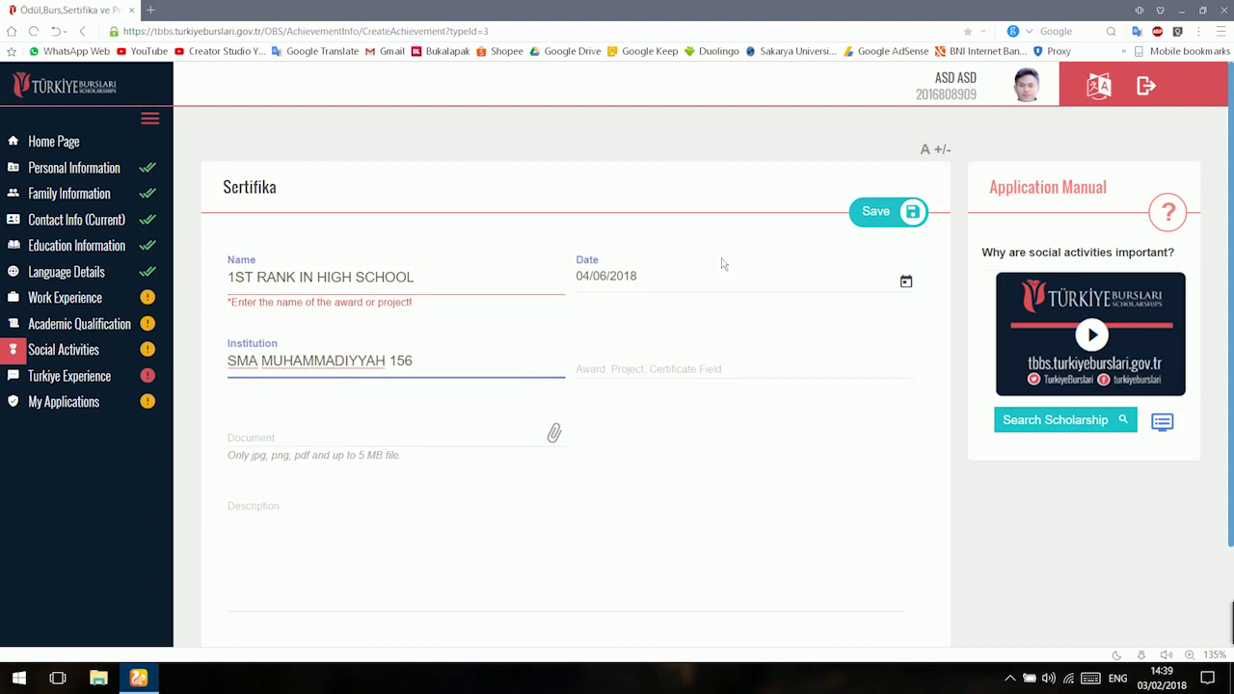
key("Tab")
type("CERTIFICATE OF ACHIEVEMENT")
Attach the certificate image, describe it as earned in senior high school, and save.
left_click(554, 433)
key("Tab")
type("THIS SERTIFICATE I GOT IT")
key("ctrl+a")
key("BackSpace")
scroll(972, 326, "up", 1)
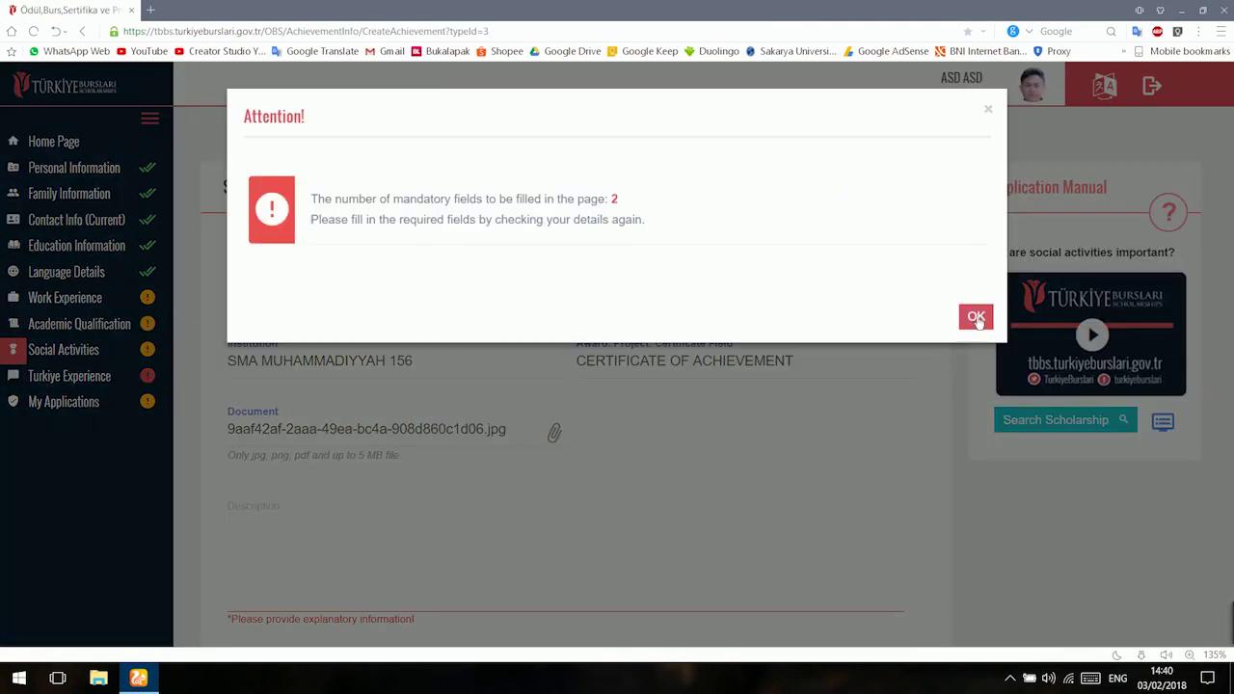
left_click(974, 319)
type("This sertificate")
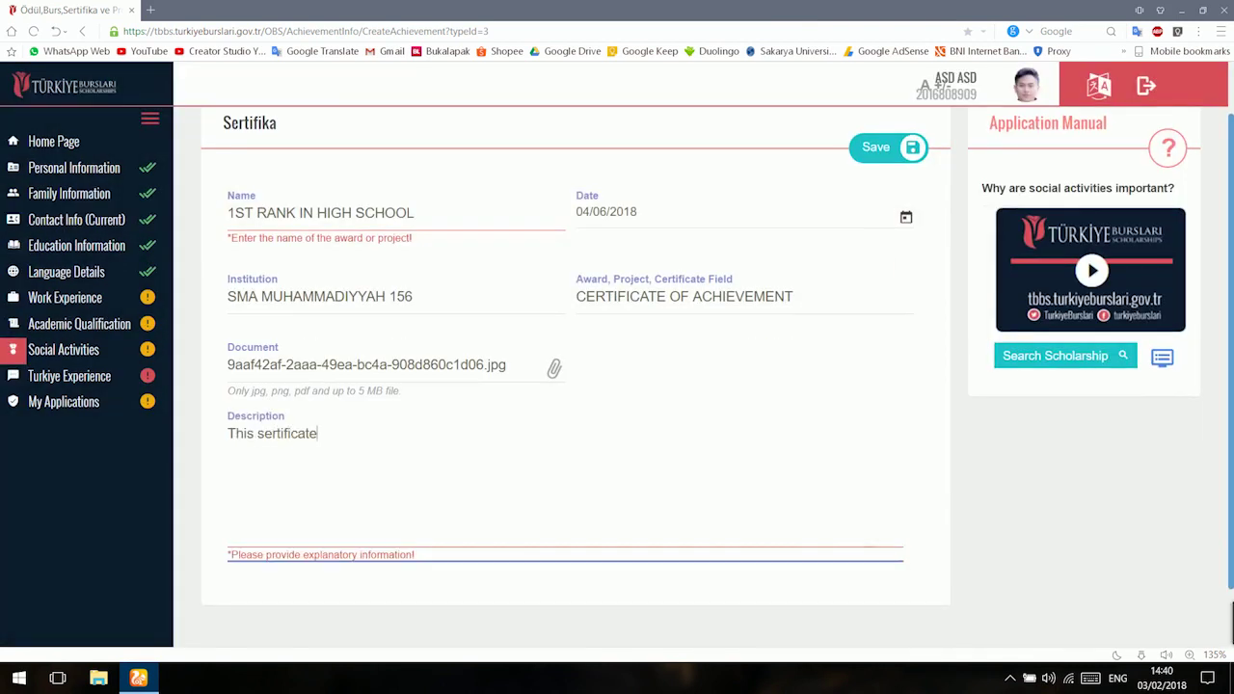
type(" i got it when i was in senior high school")
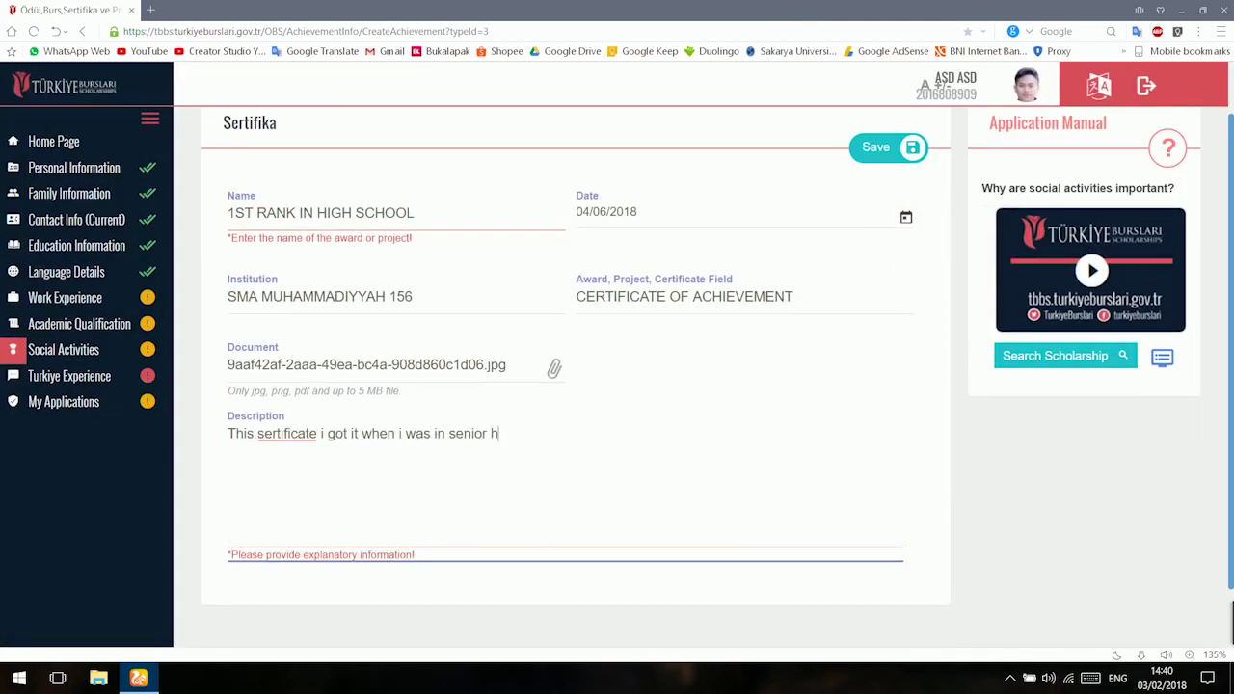
left_click(912, 149)
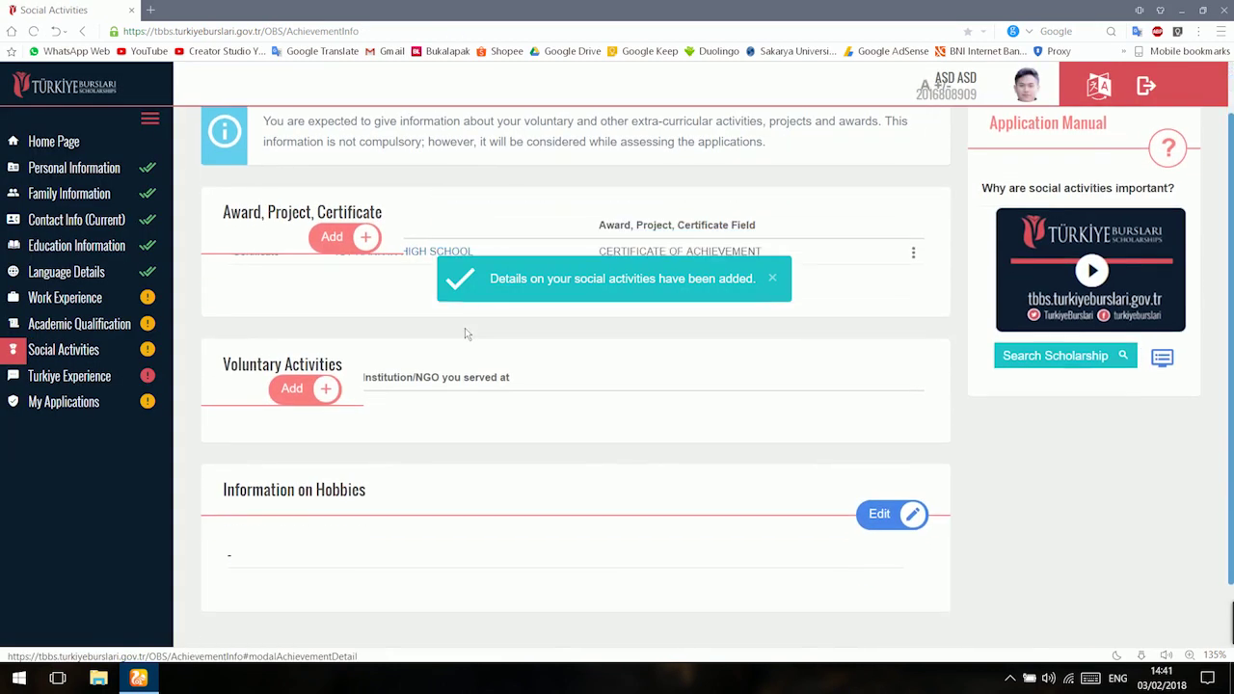
Open a new Voluntary Activities entry and back out to Social Activities without saving.
scroll(353, 306, "up", 1)
left_click(354, 304)
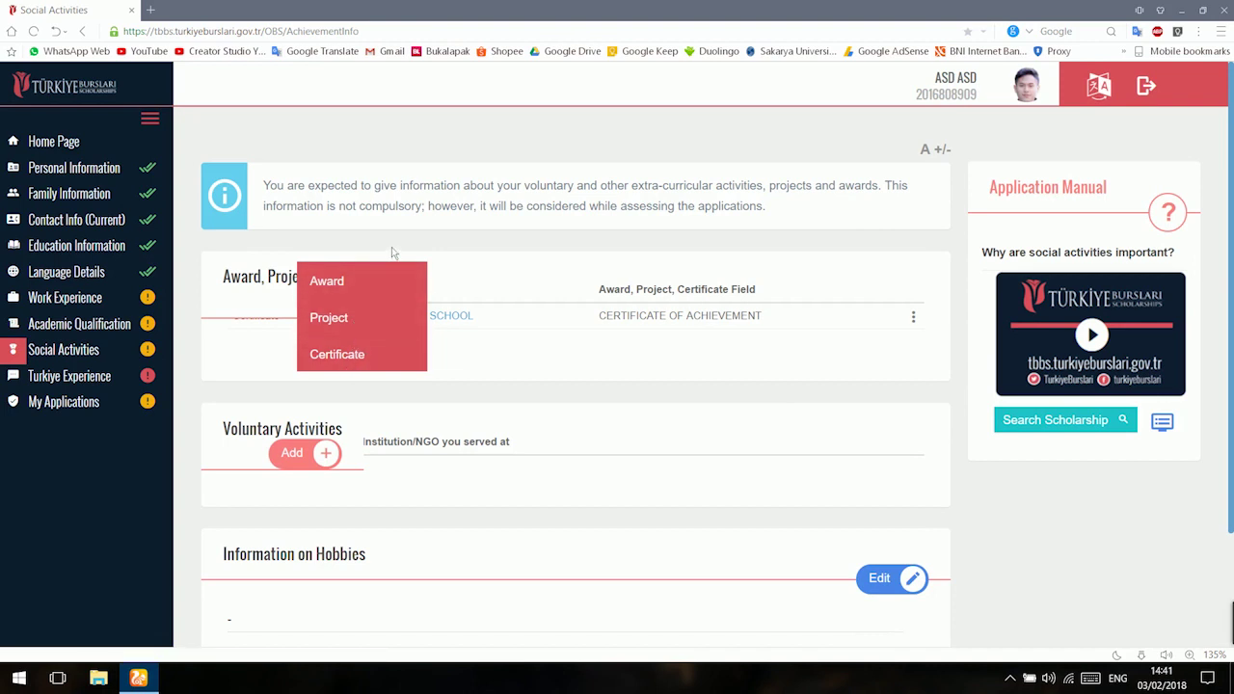
left_click(290, 454)
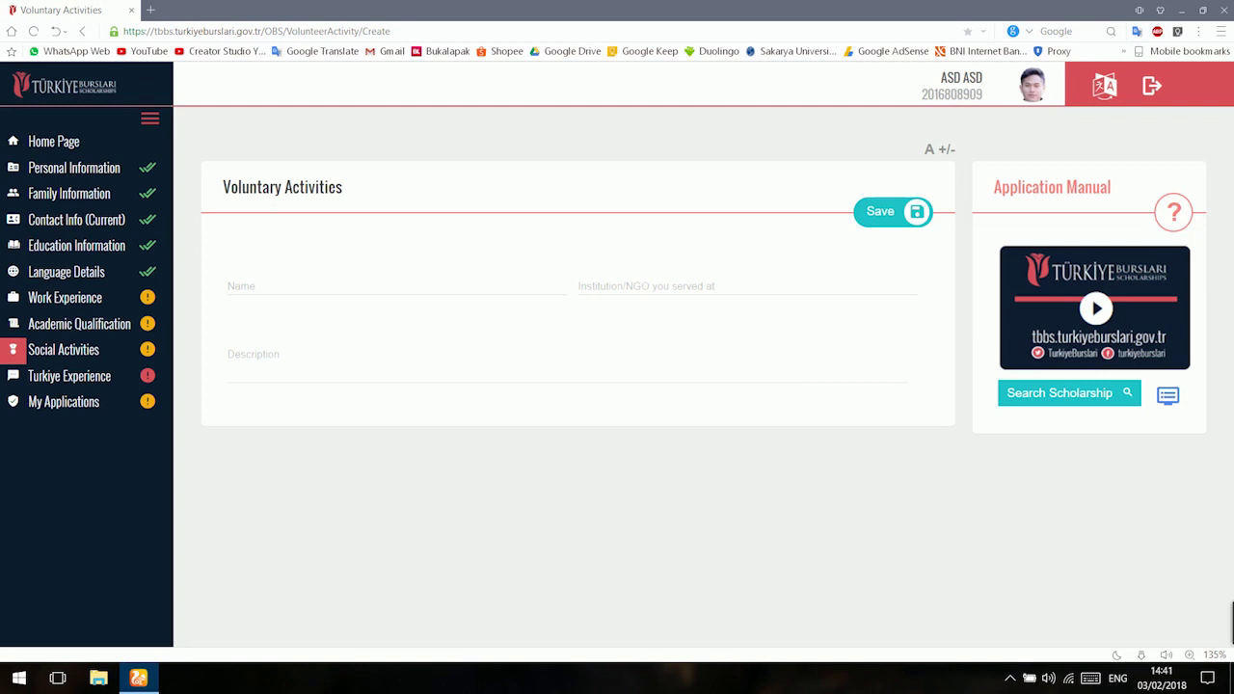
left_click(82, 31)
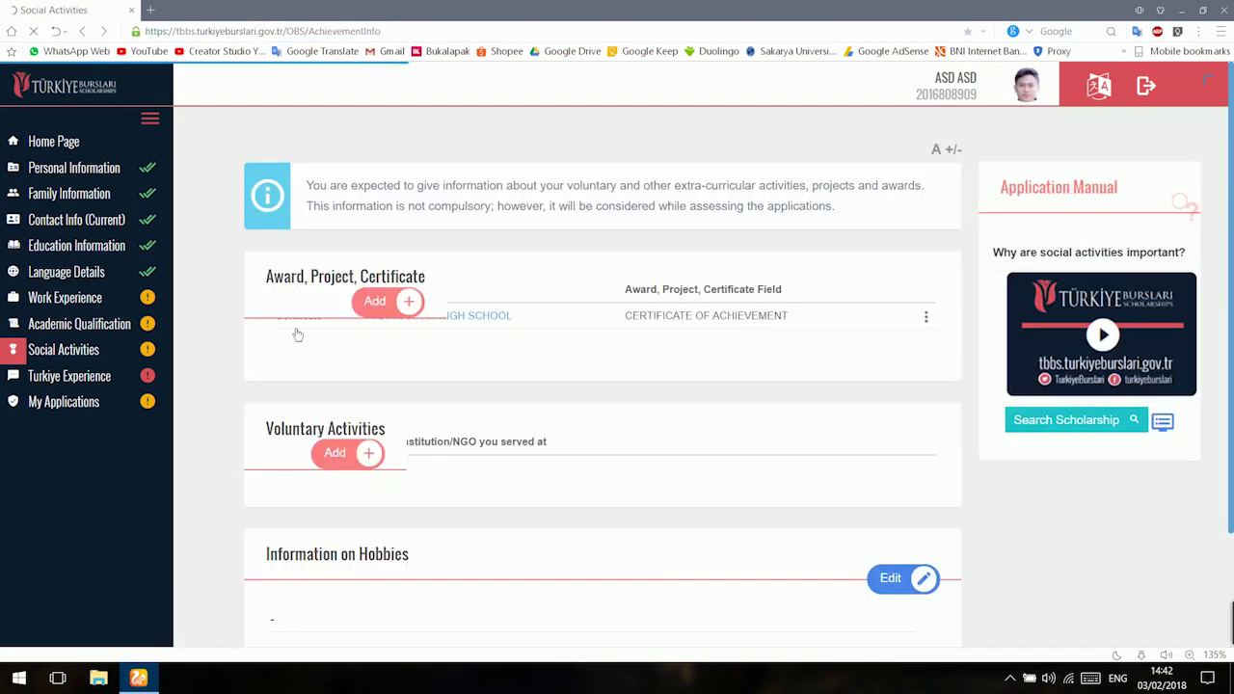
Open the Hobbies edit form, then move on to the Turkiye Experience section.
scroll(295, 334, "down", 2)
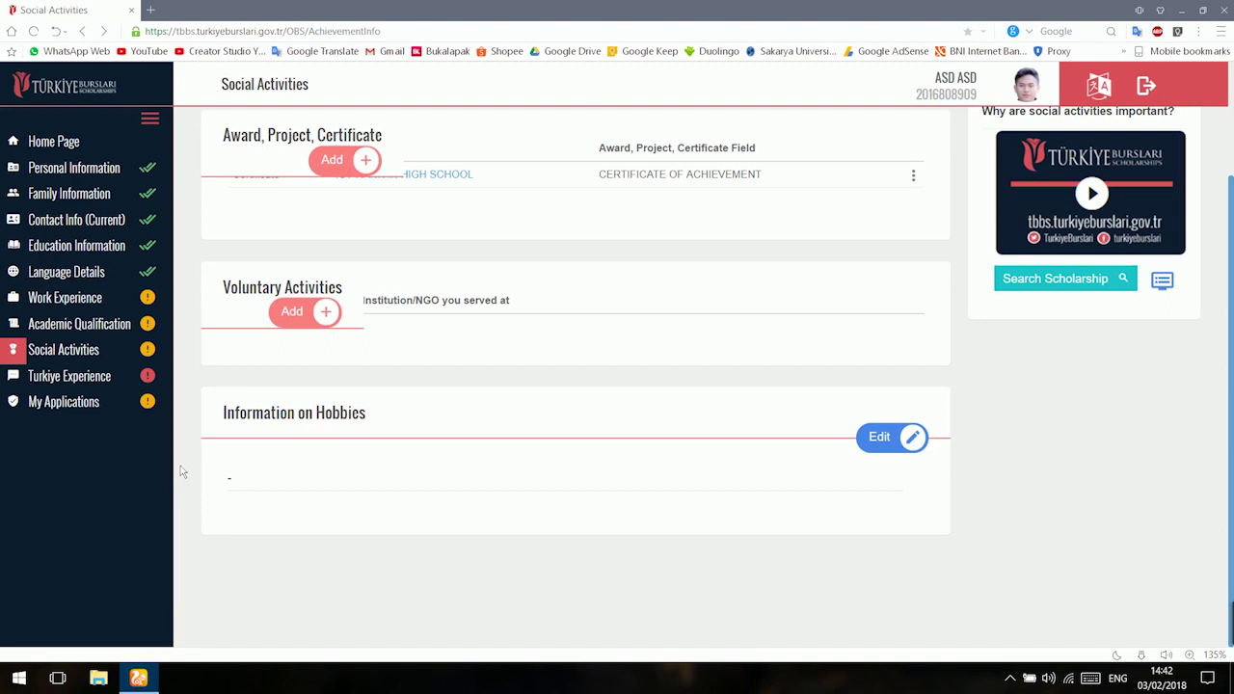
left_click(910, 440)
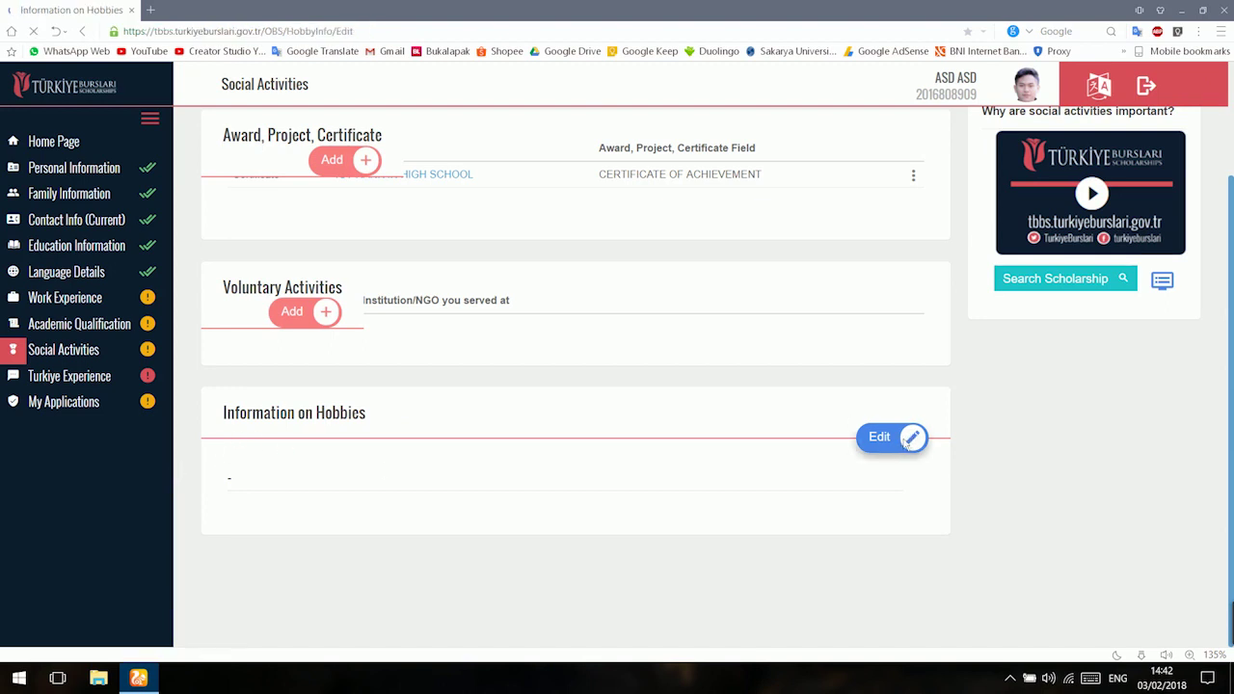
scroll(343, 474, "down", 1)
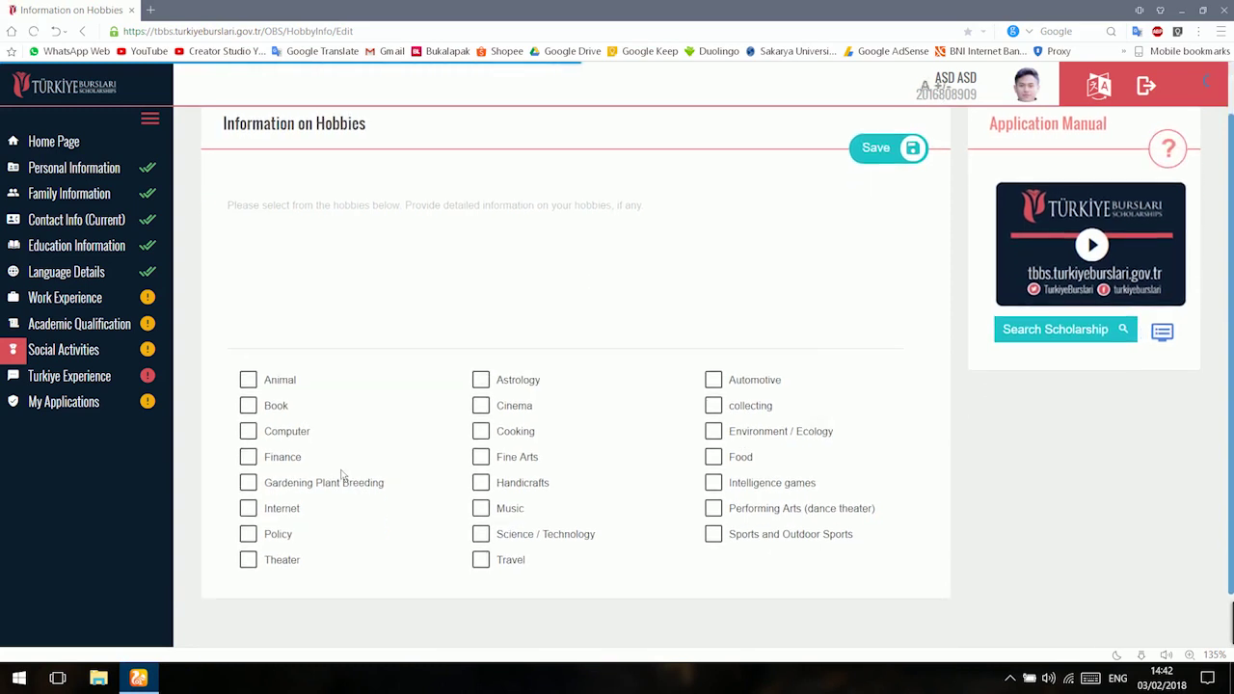
left_click(101, 378)
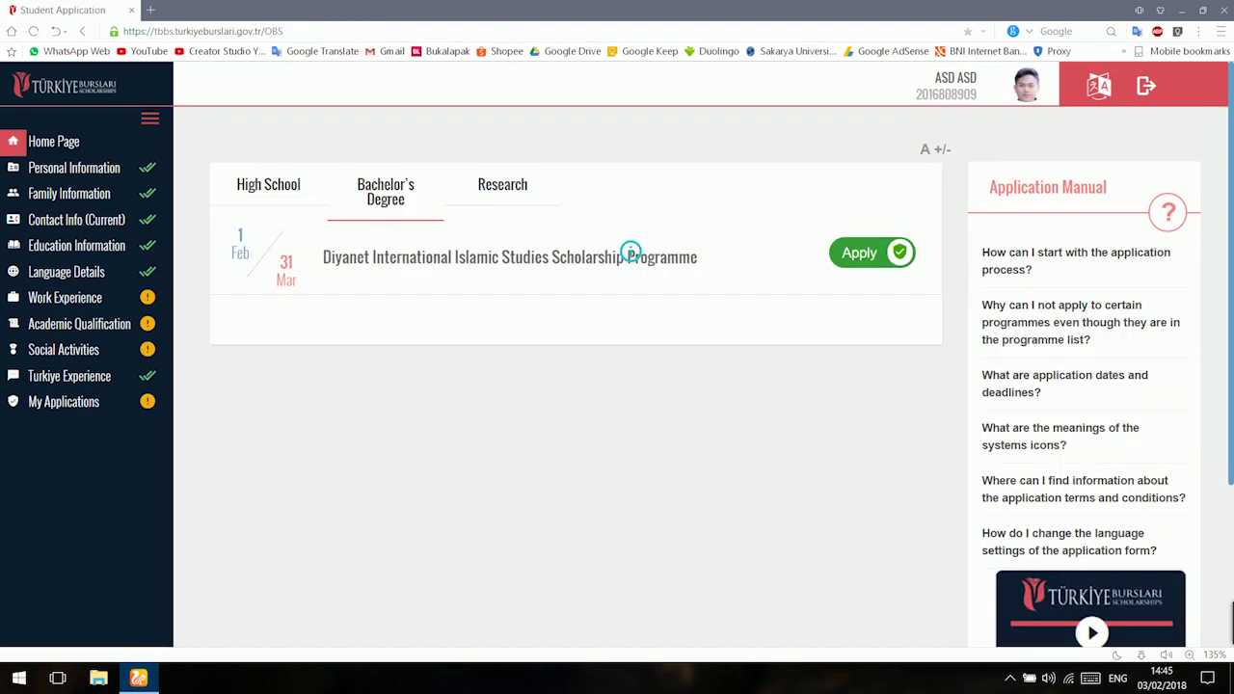
Start the Diyanet International Islamic Studies Scholarship application from the Bachelor's Degree list.
left_click(235, 189)
left_click(392, 183)
left_click(861, 253)
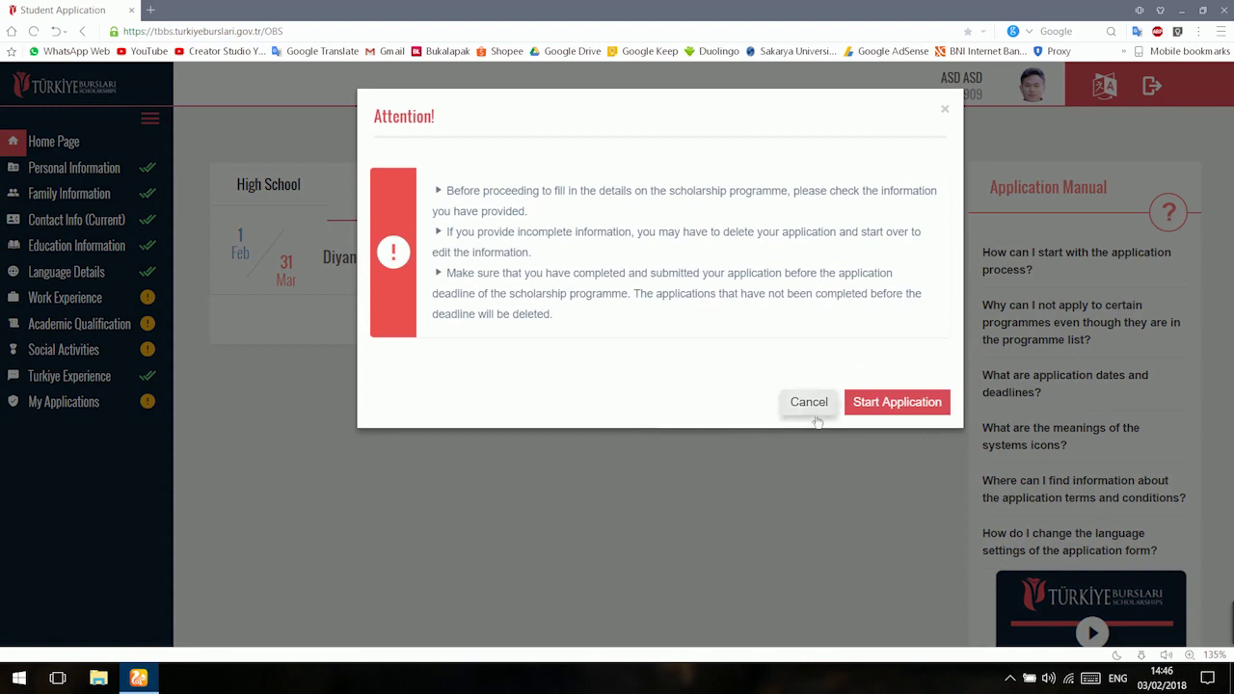
left_click(885, 408)
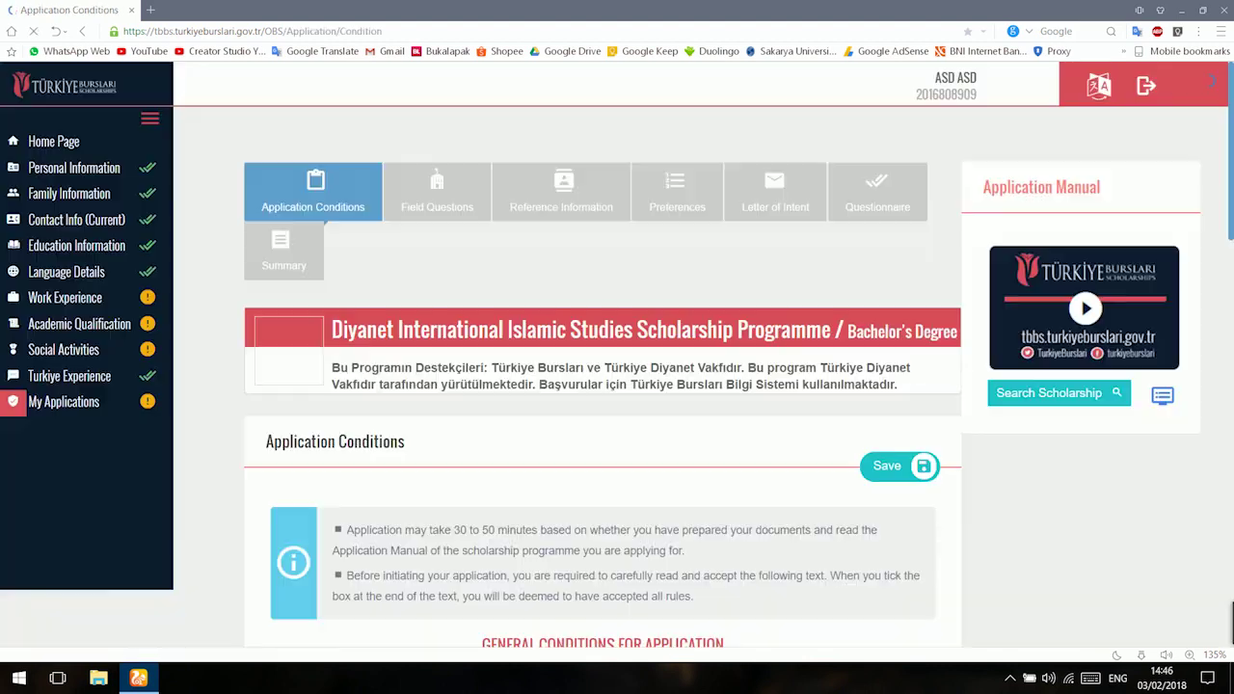
Review the Application Conditions and accept them to continue.
scroll(431, 357, "down", 3)
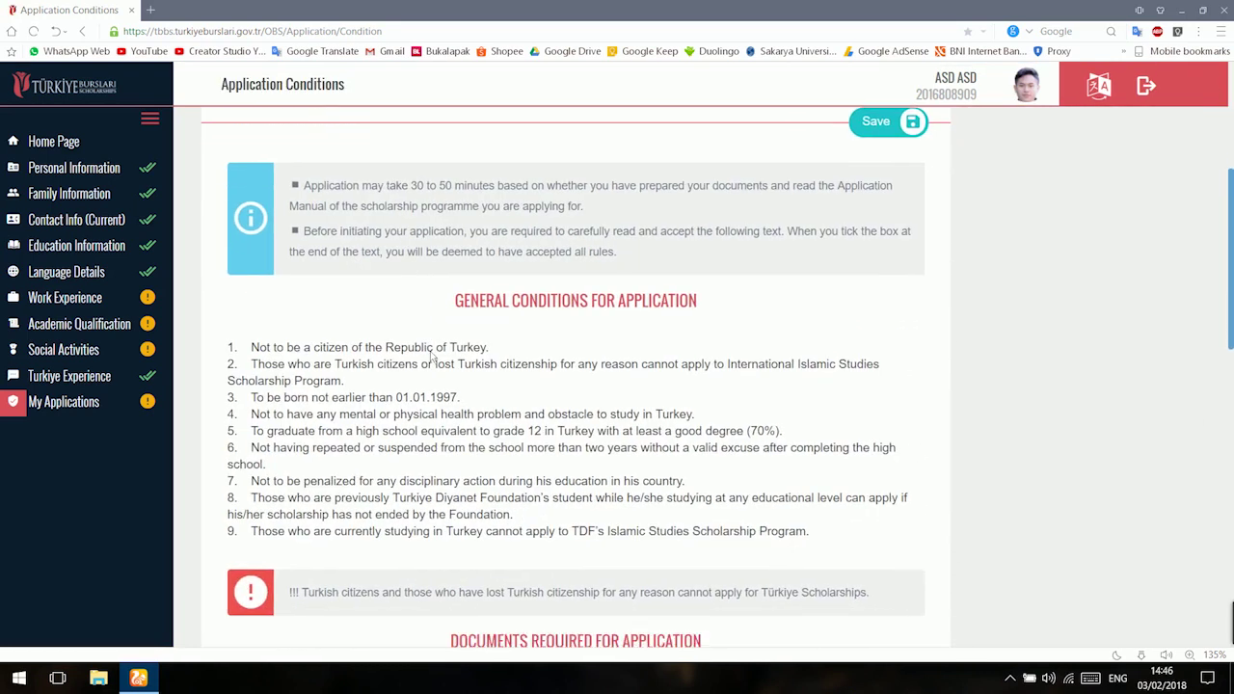
scroll(431, 355, "down", 4)
scroll(431, 351, "up", 3)
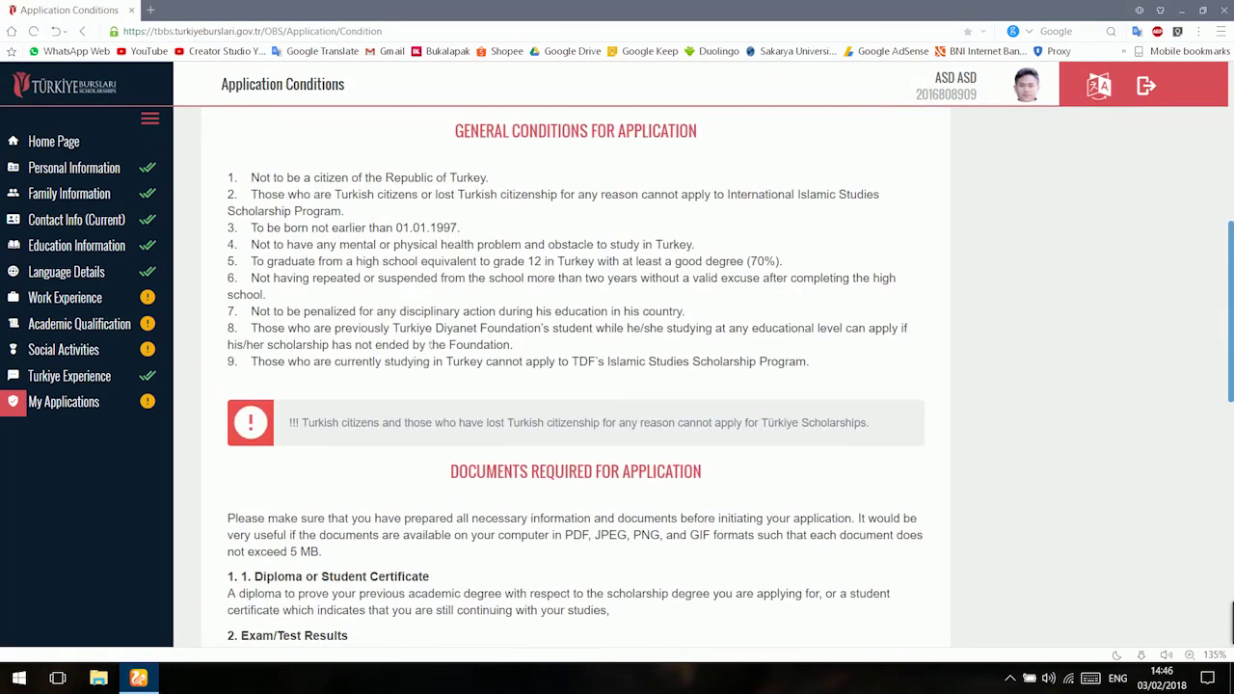
scroll(475, 276, "up", 2)
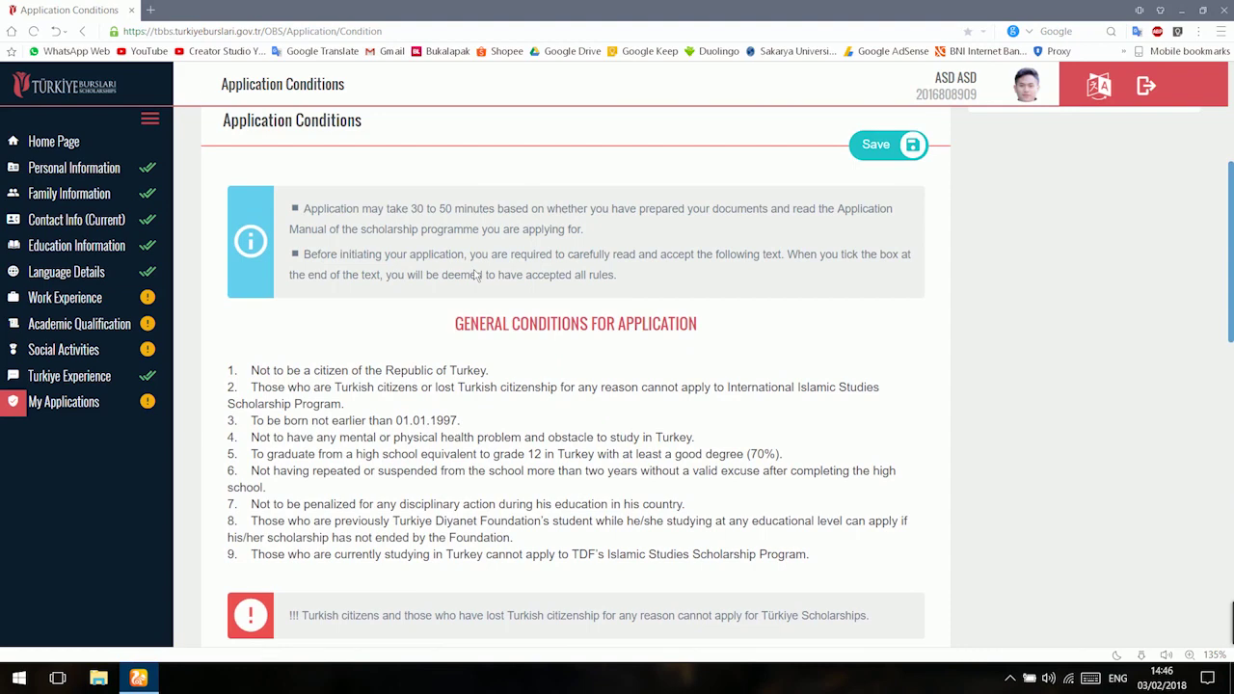
scroll(451, 339, "down", 5)
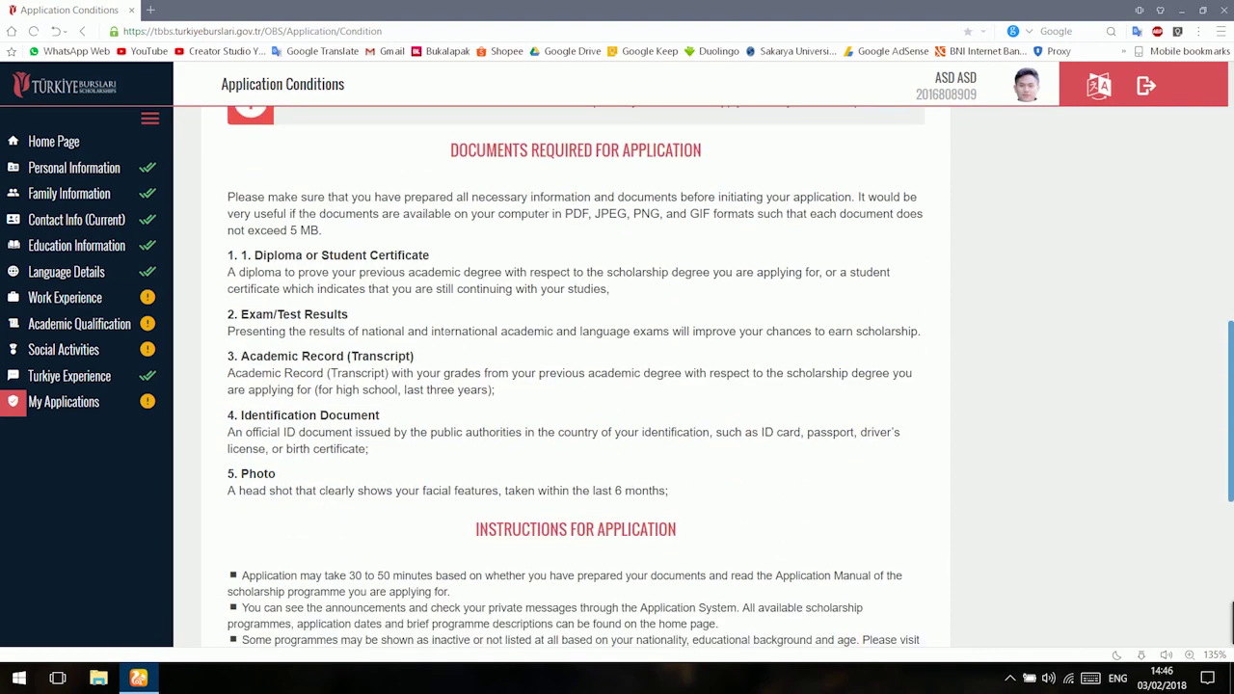
scroll(443, 341, "down", 6)
left_click(366, 461)
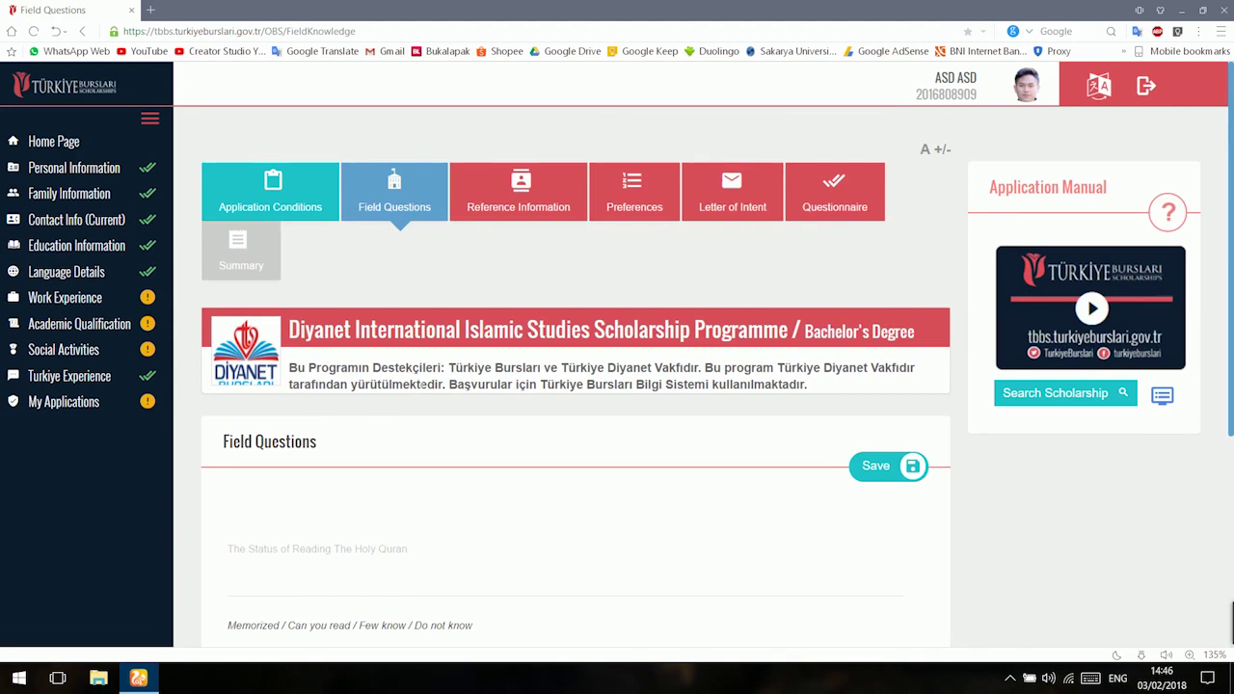
Answer the Holy Quran question: 'i can read, and memorized 10 juz of The Holy Quran'.
scroll(425, 390, "down", 2)
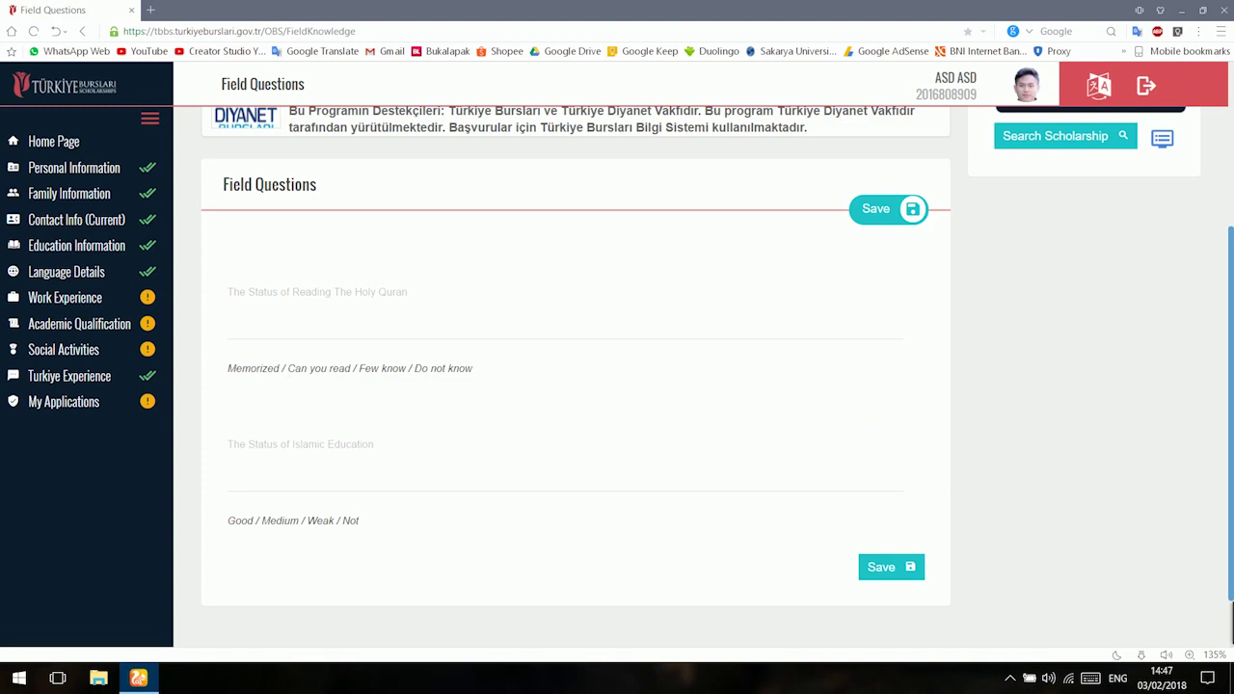
left_click(383, 364)
type("i can read, and memorized 10 juz of")
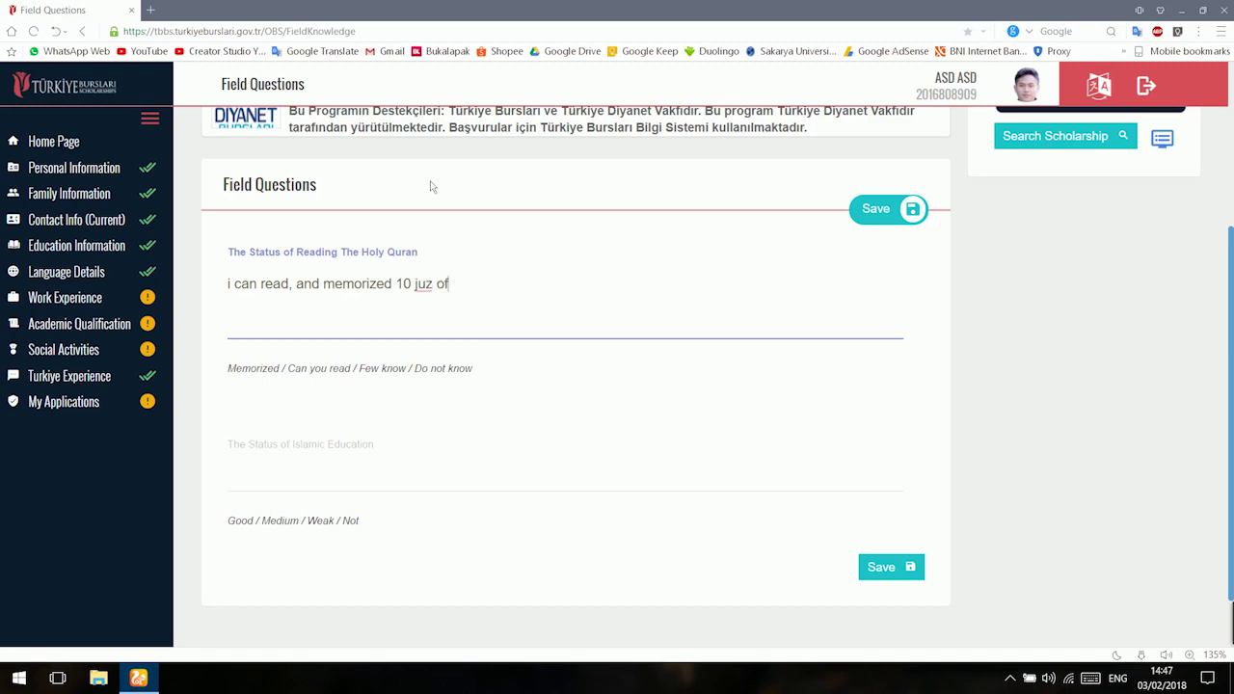
type(" Quran")
key("ctrl+Left")
type("The Holy")
key("End")
key("ctrl+shift+Left")
key("ctrl+shift+Left")
key("BackSpace")
key("BackSpace")
key("BackSpace")
type("f The Holy Quran")
Answer 'good' for Islamic education and save the field questions.
scroll(389, 479, "down", 1)
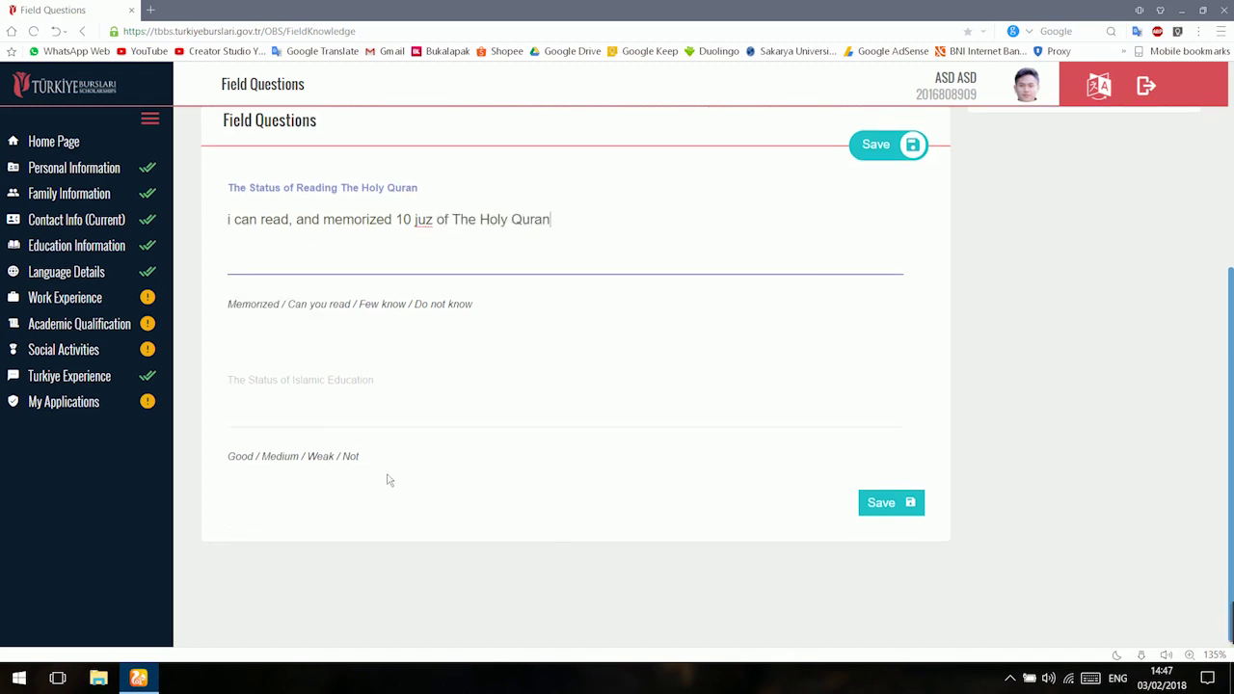
key("Tab")
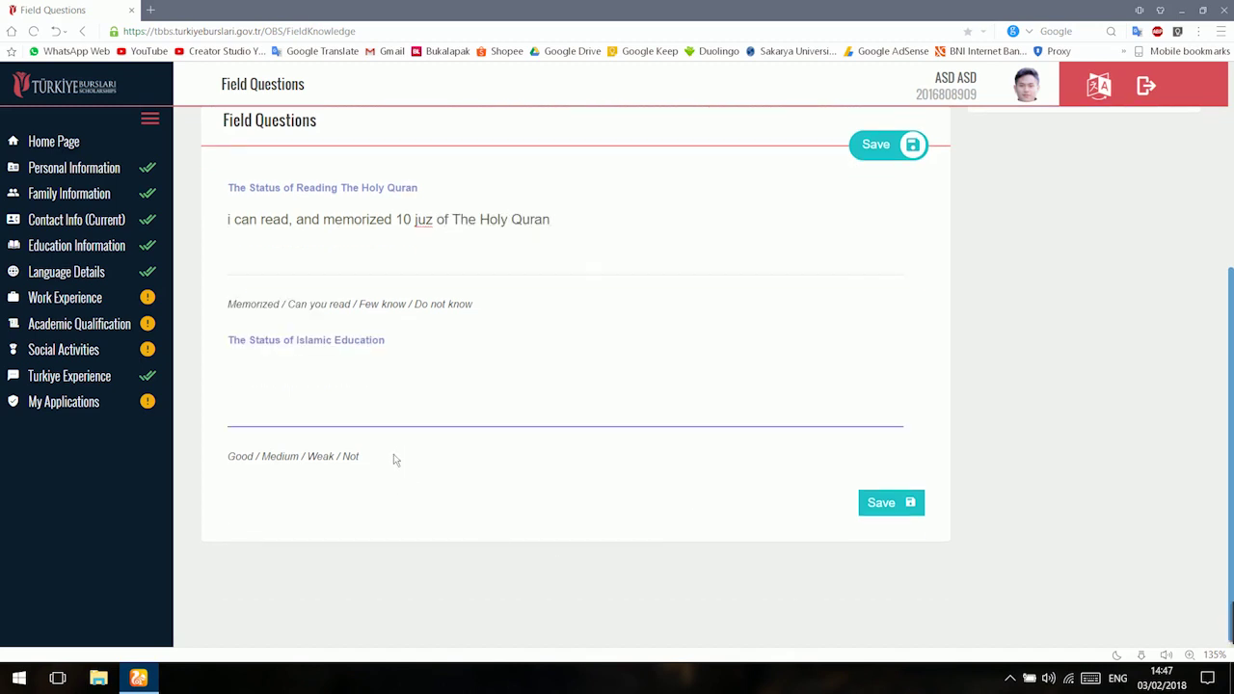
type("good")
left_click(883, 502)
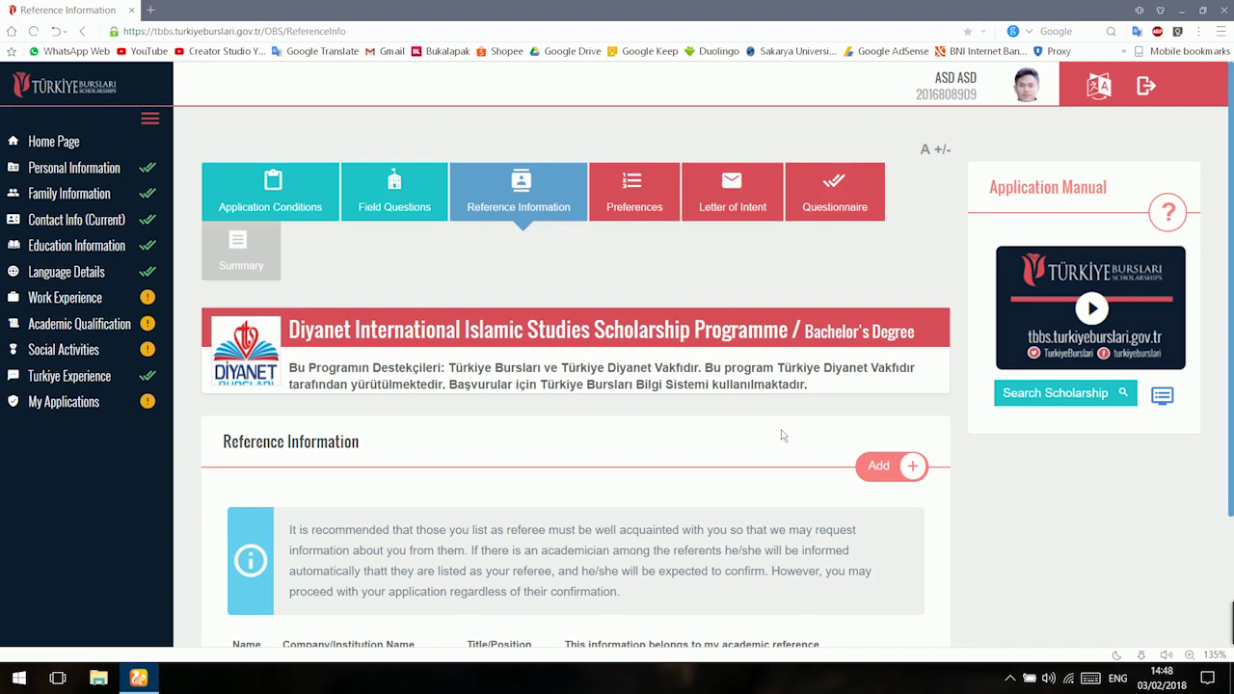
Start a new reference entry and enter the referee's name, surname, phone number and e-mail address.
scroll(627, 338, "down", 1)
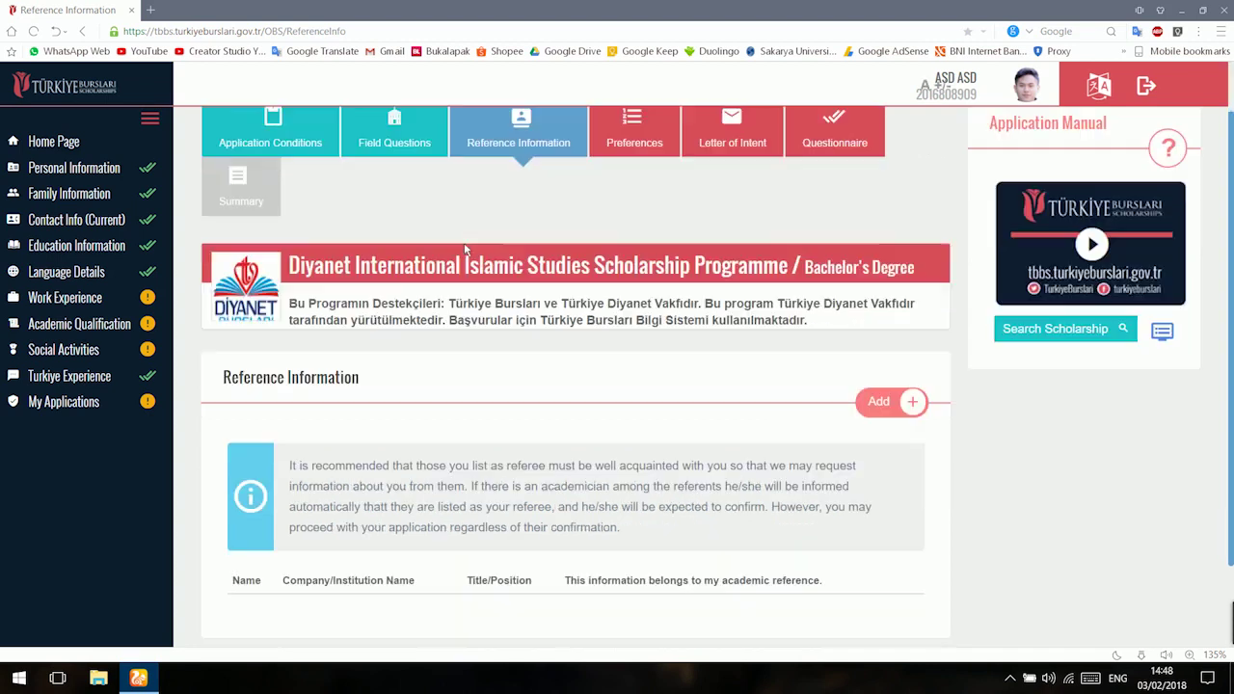
scroll(476, 412, "down", 2)
left_click(912, 298)
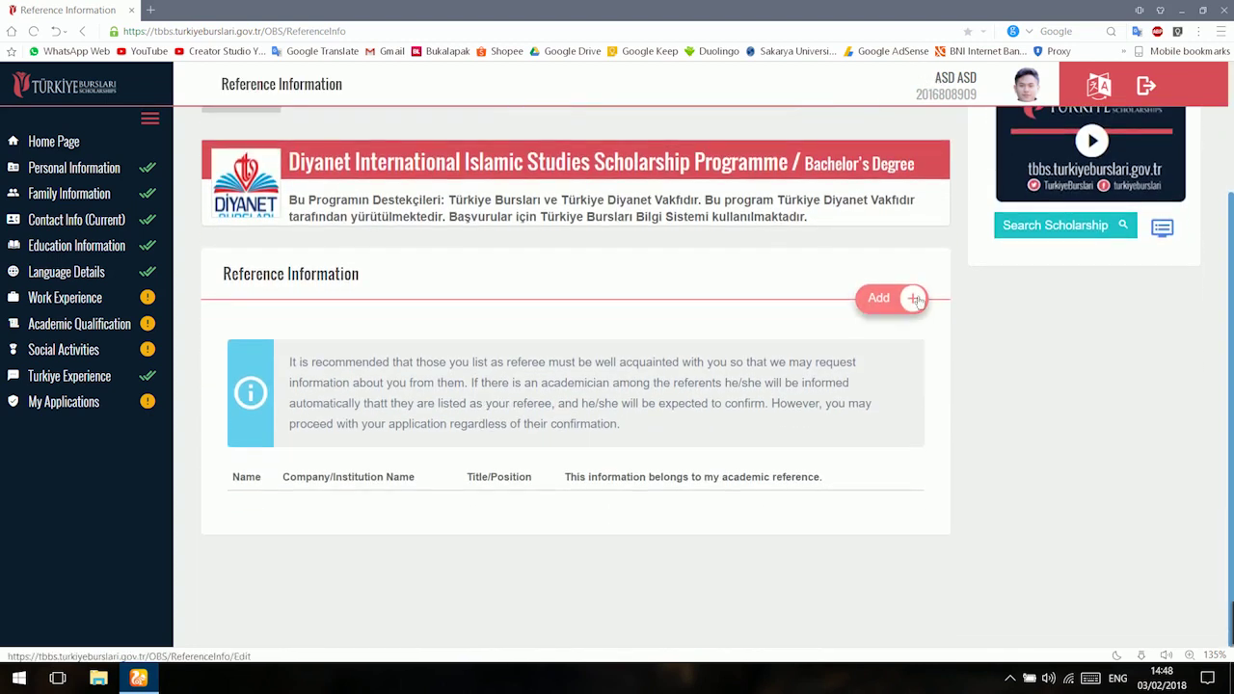
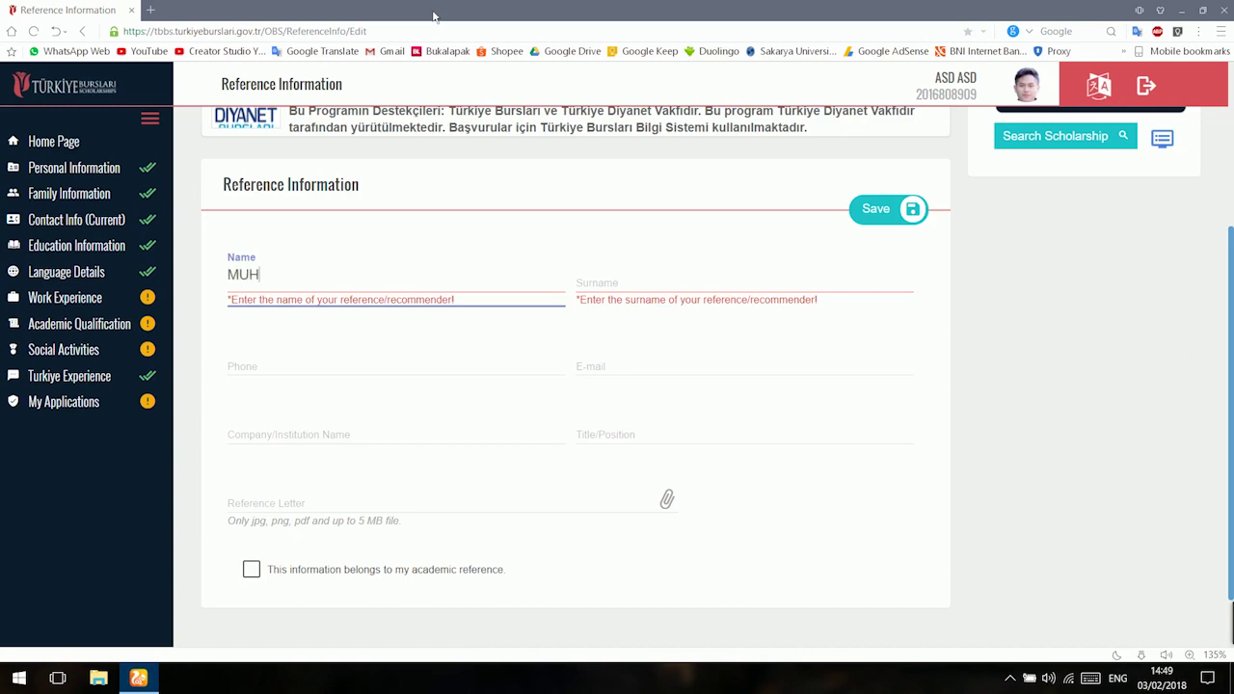
key("Tab")
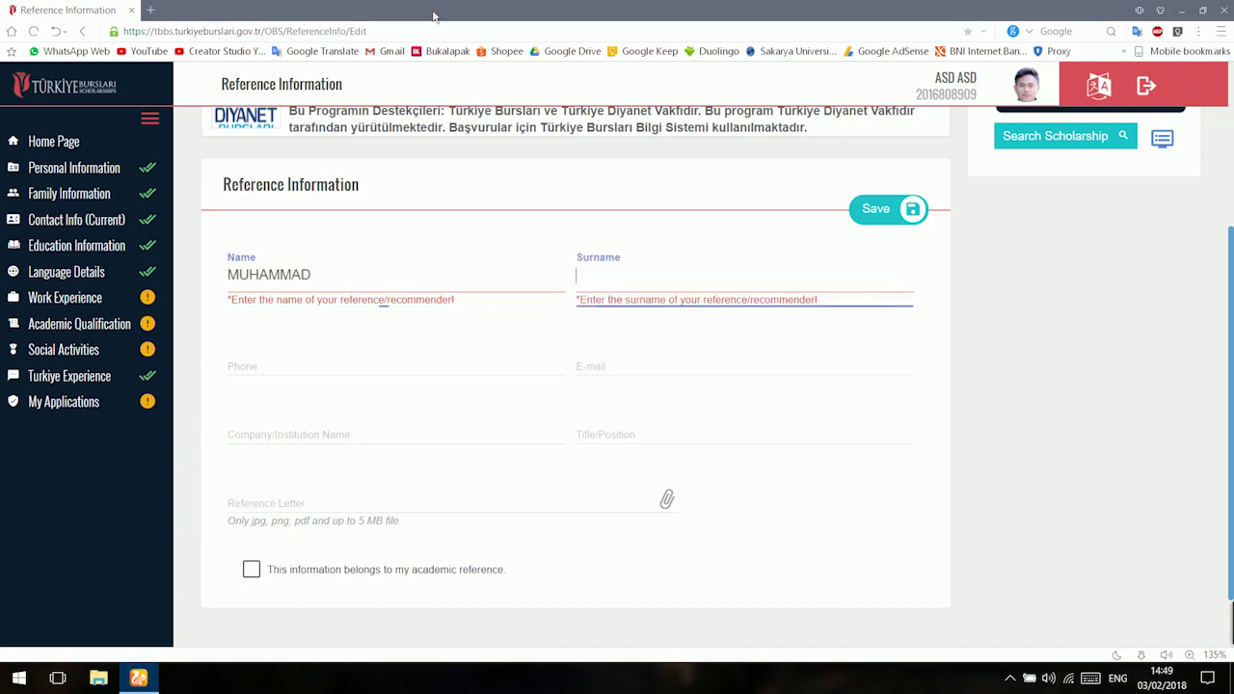
key("Tab")
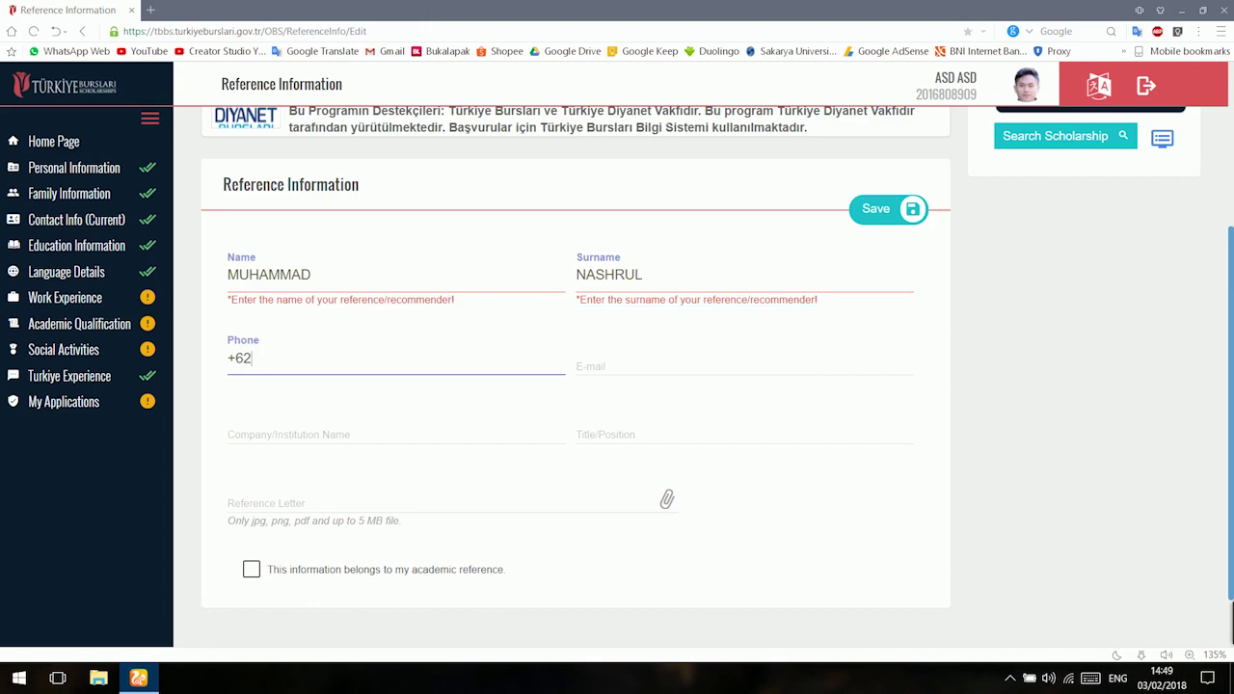
key("Tab")
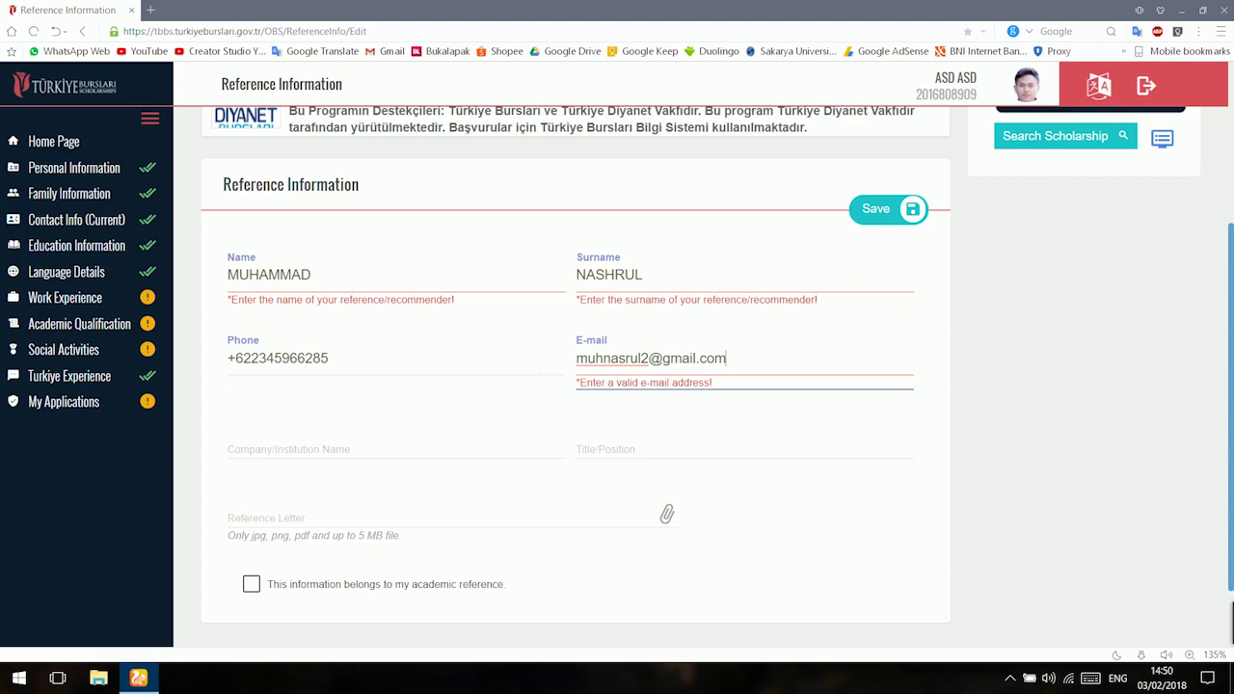
Enter institution SMA MUHAMMADIYAH and title HEADMASTER, attach the letter, and save as an academic reference.
key("Tab")
type("SMA MUHAMMADIYAH")
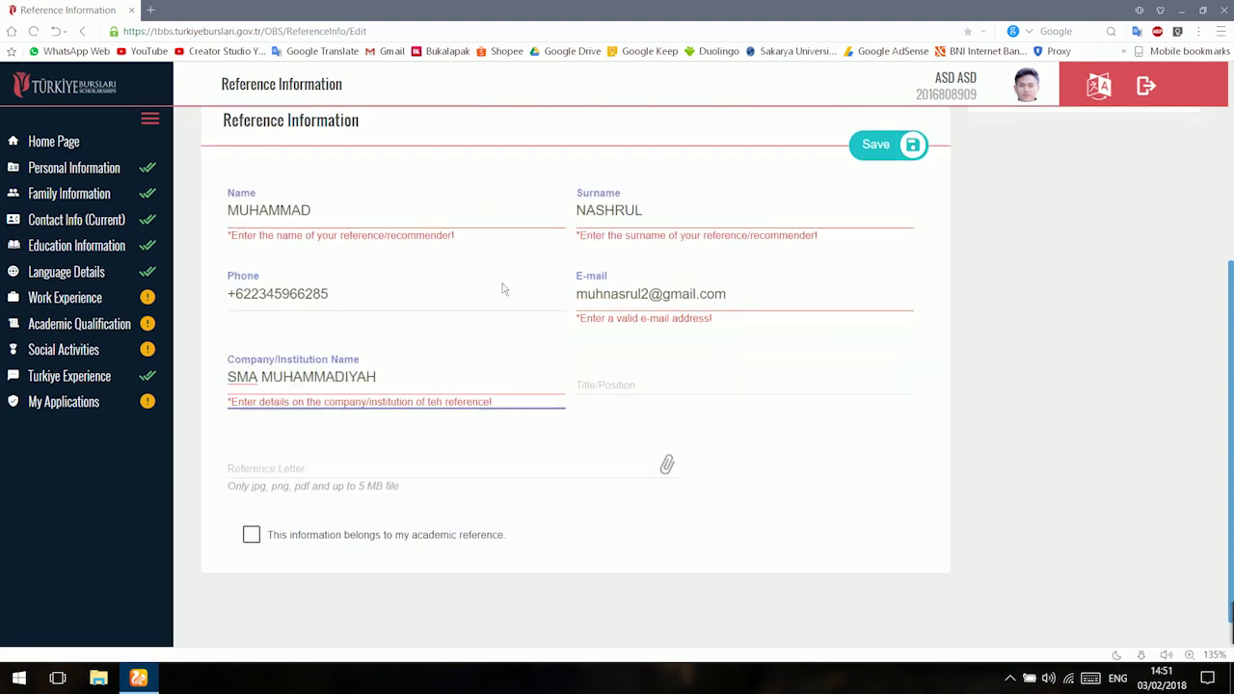
key("Tab")
type("HEADMASTER")
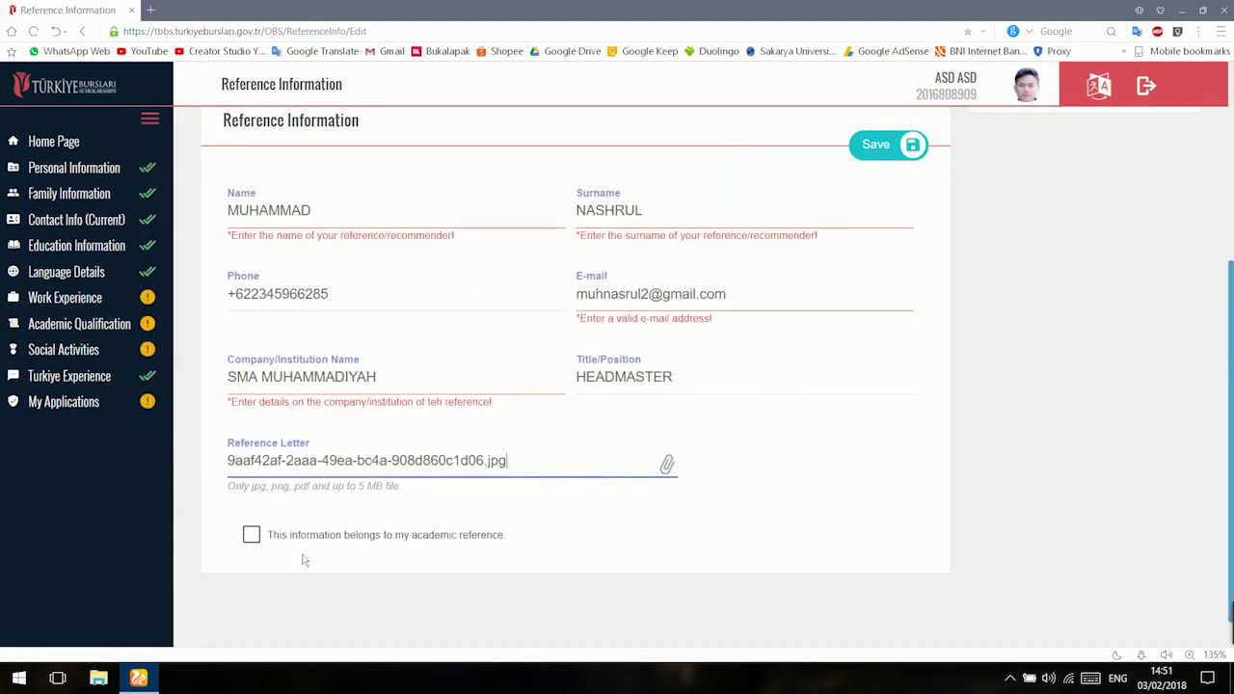
left_click(351, 540)
left_click(887, 145)
left_click(976, 317)
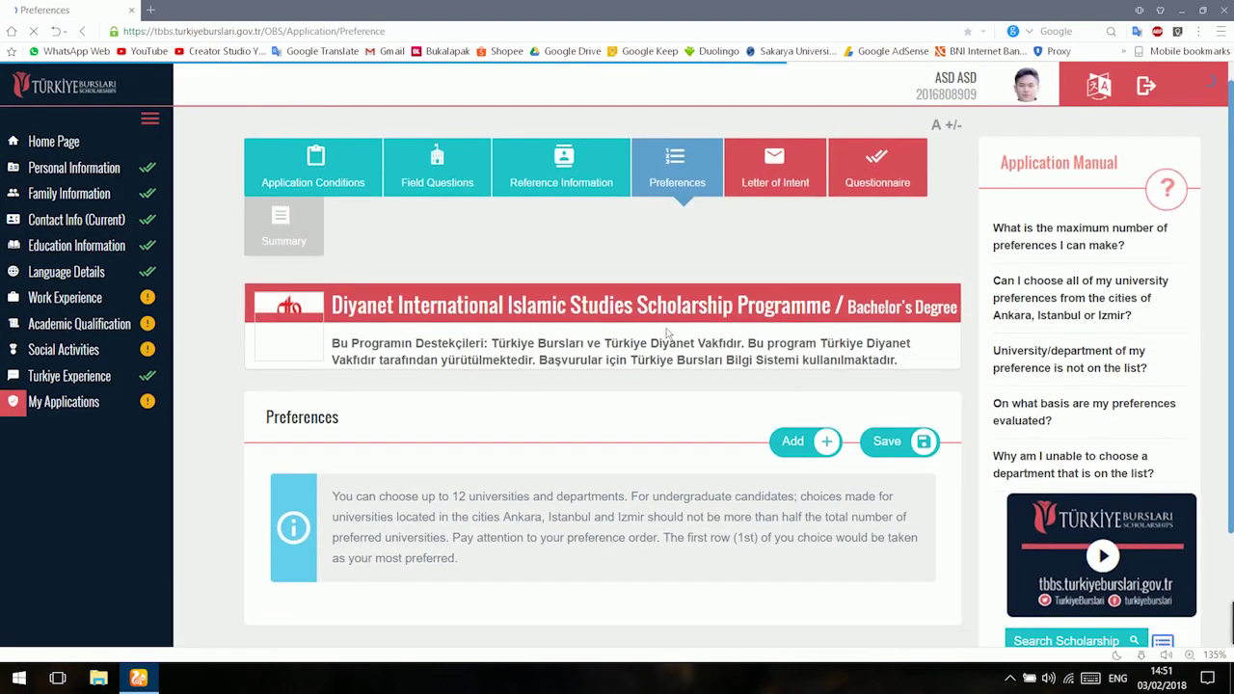
Add a new preference for Theology at ULUDAĞ ÜNİVERSİTESİ (Bursa, Türkçe, 4 years) and save it.
scroll(663, 329, "down", 2)
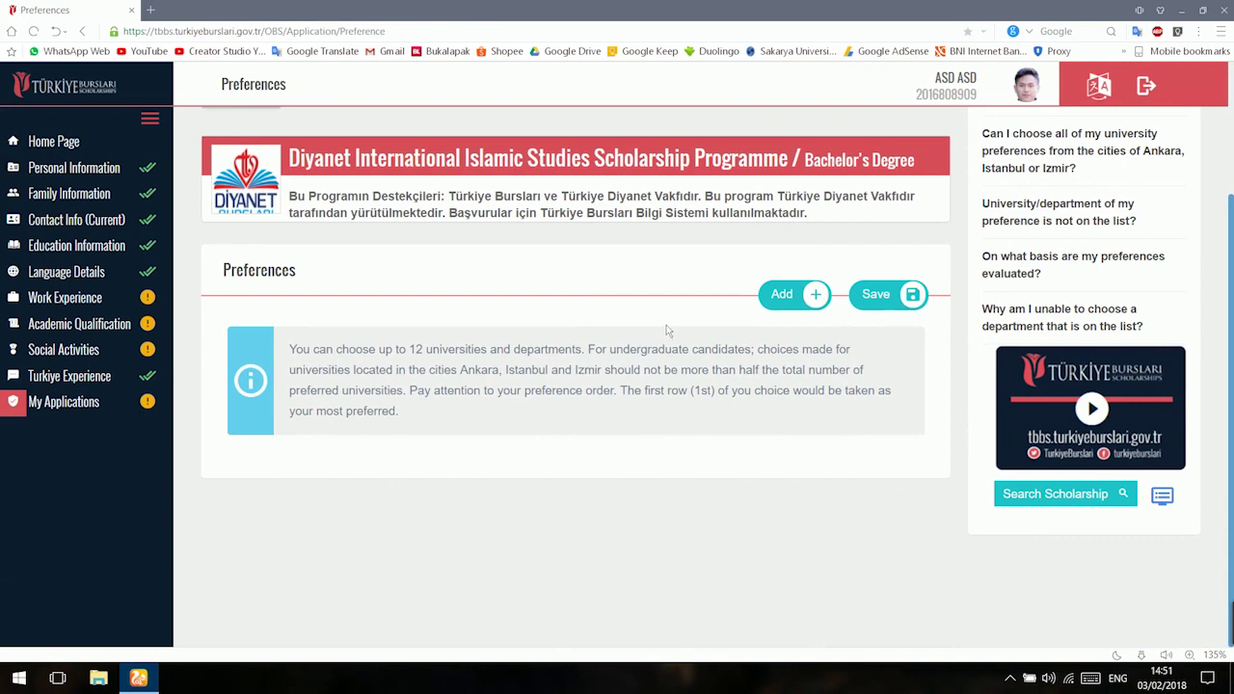
scroll(665, 324, "up", 2)
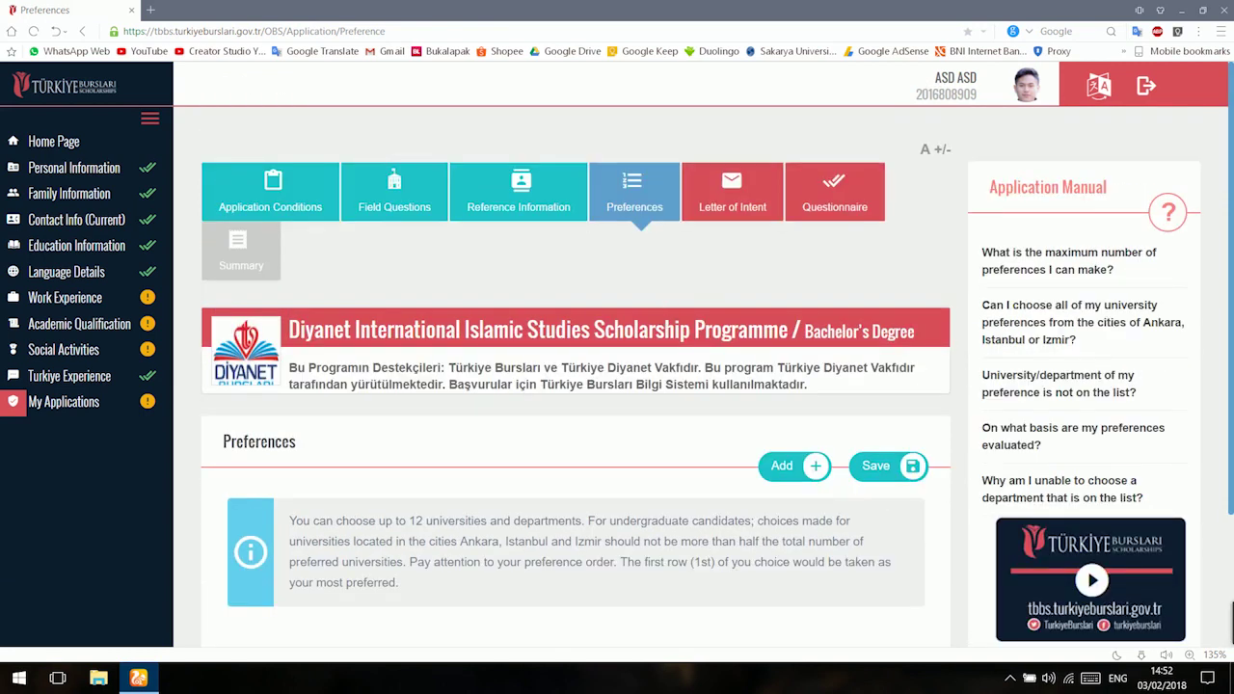
left_click(801, 466)
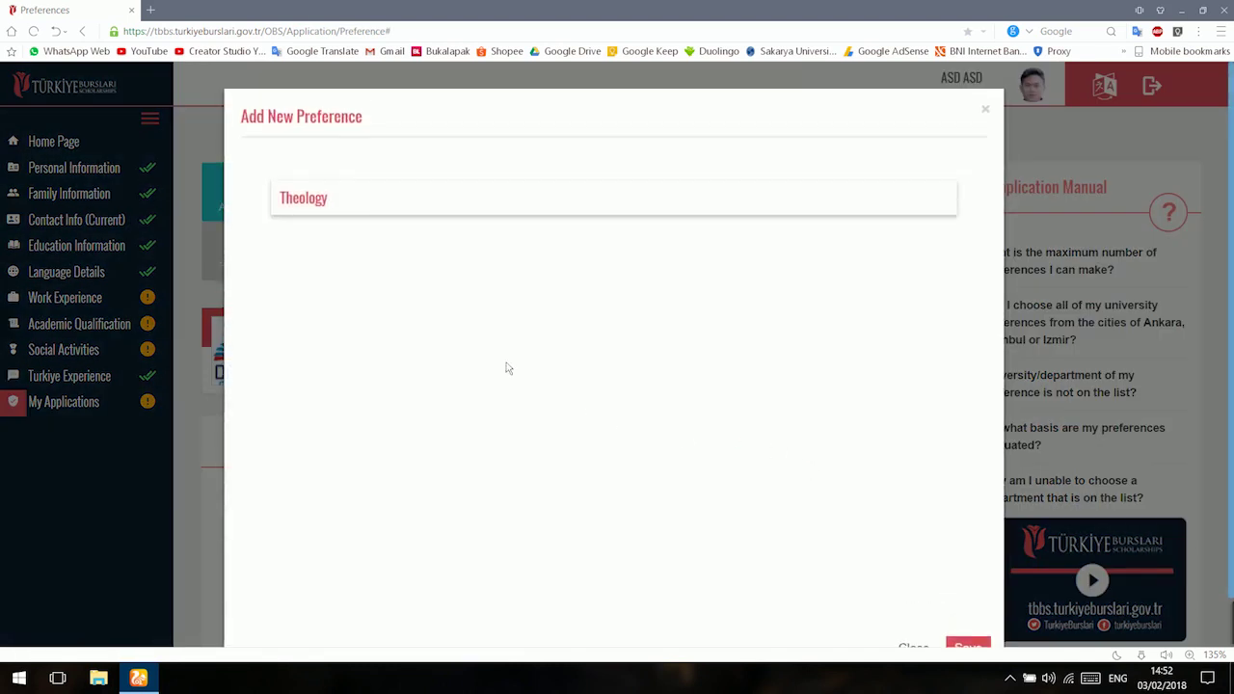
left_click(360, 212)
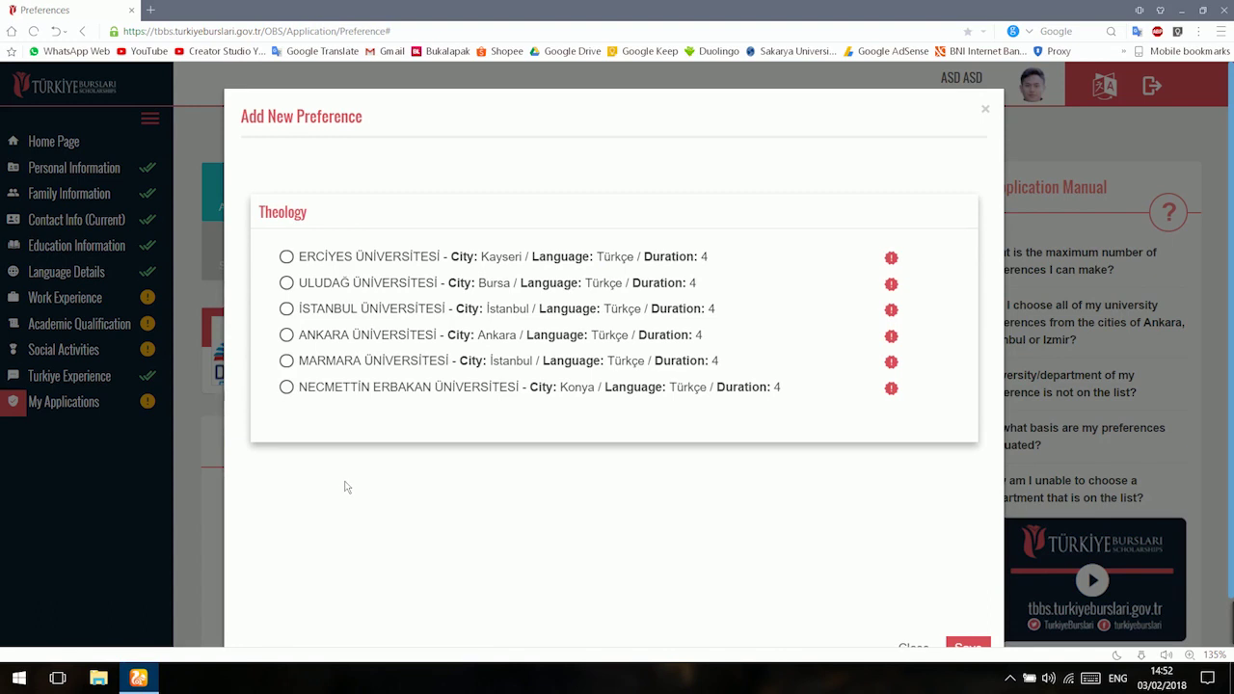
left_click(382, 287)
scroll(919, 489, "down", 1)
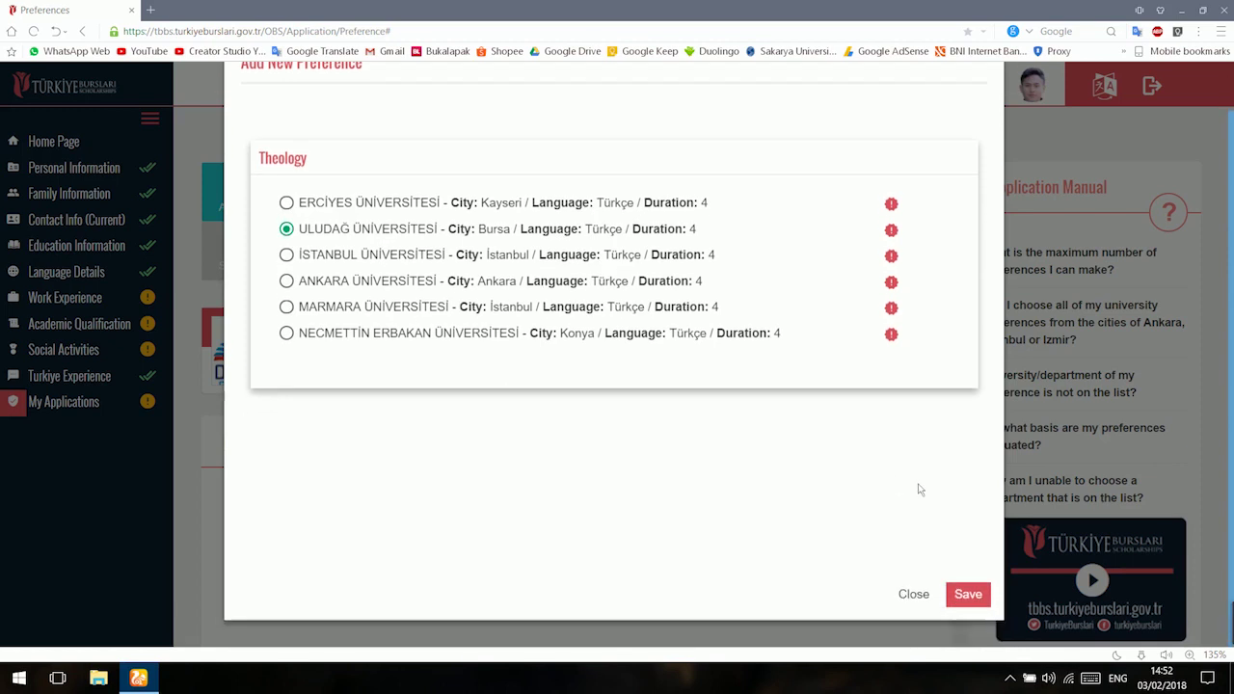
left_click(969, 586)
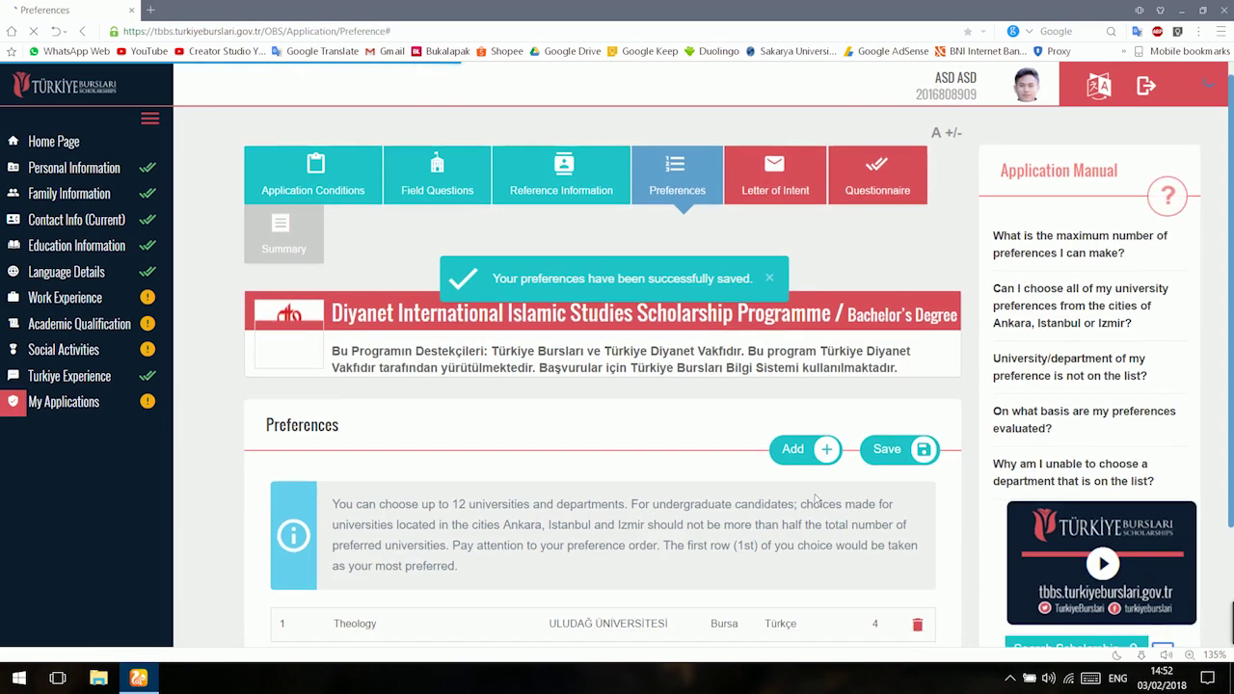
scroll(814, 498, "down", 2)
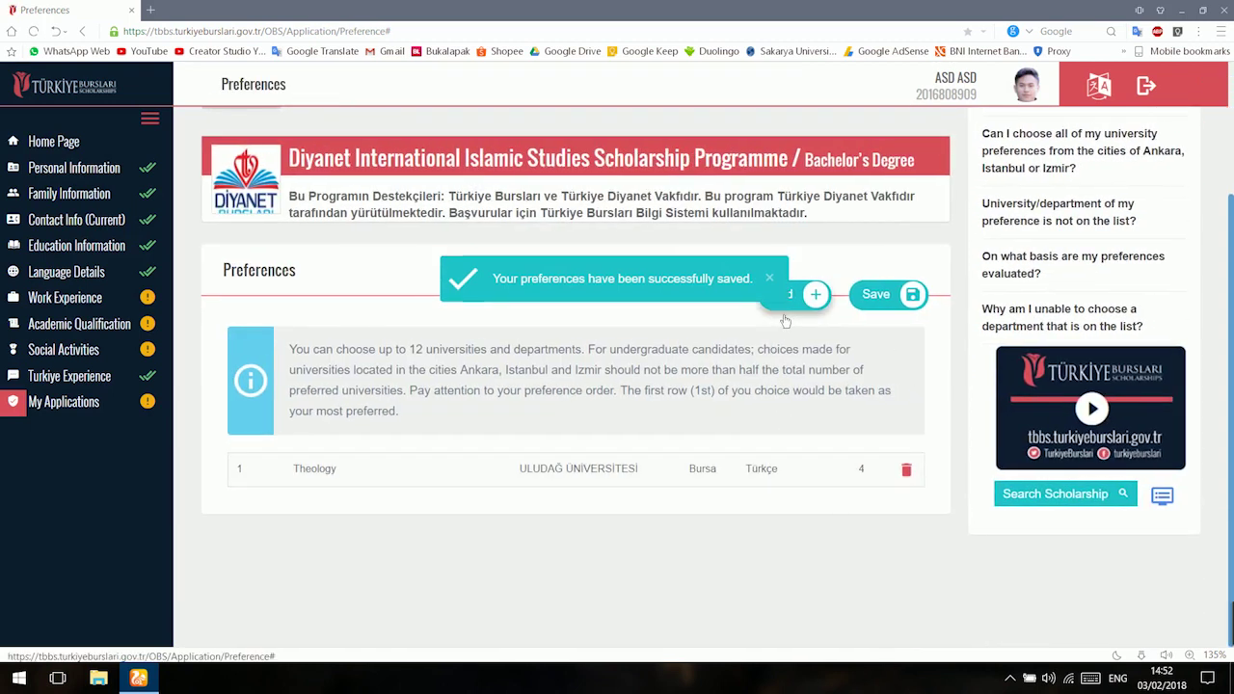